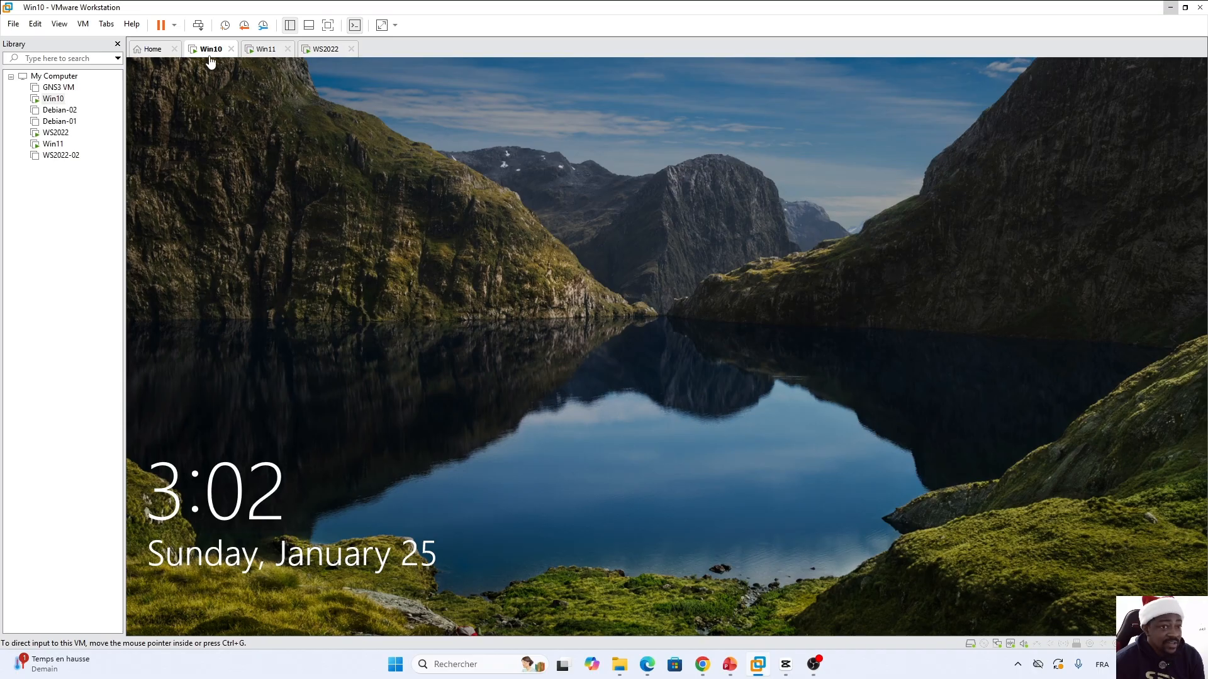
Step: Check the running Win11 and WS2022 virtual machines
click(264, 52)
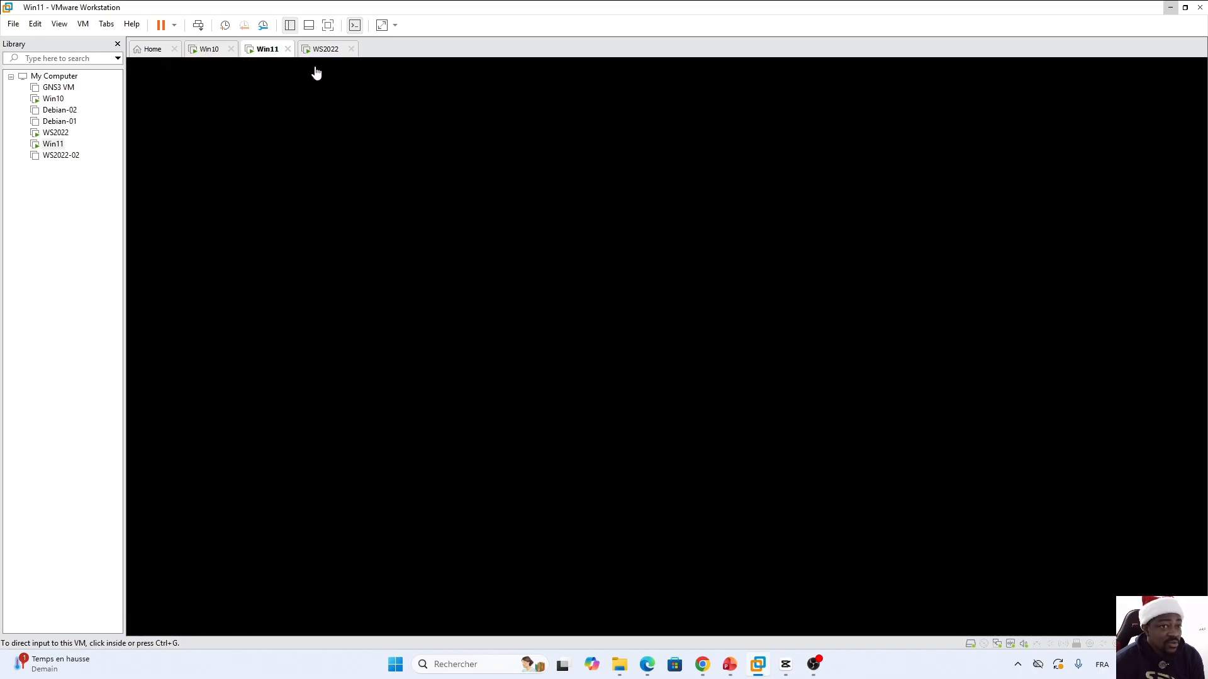
click(321, 52)
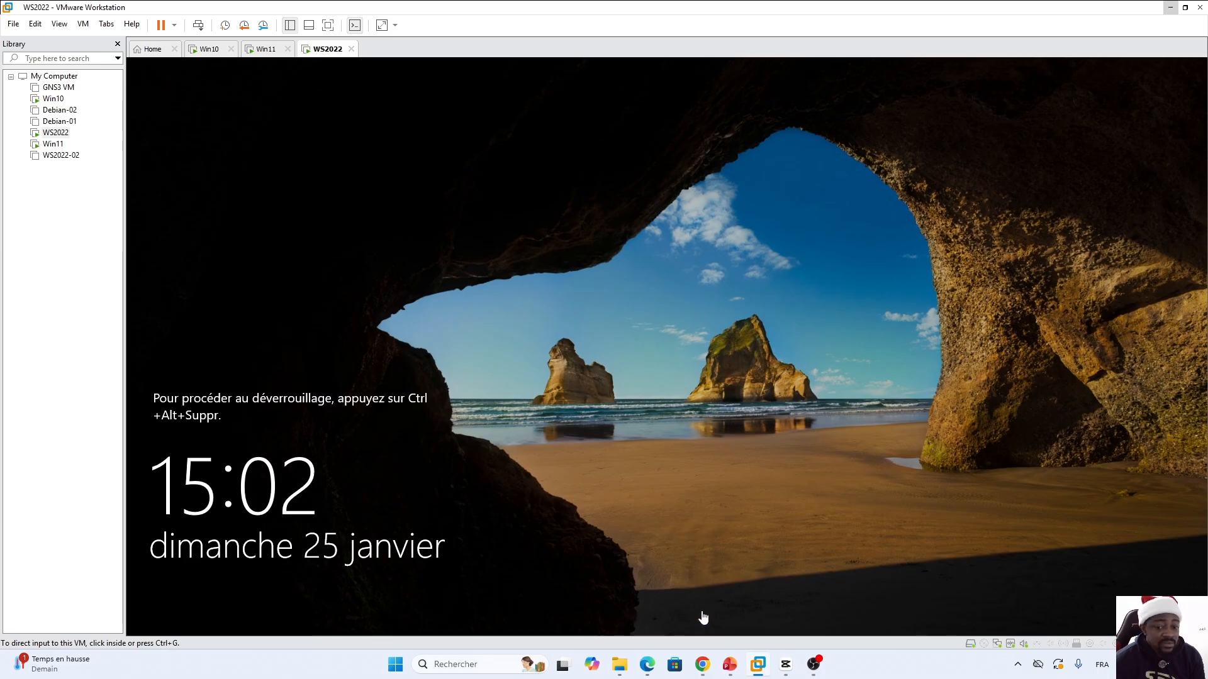
Step: Switch to Chrome and sign in to the FortiGate administration page as admin with the account password
click(704, 669)
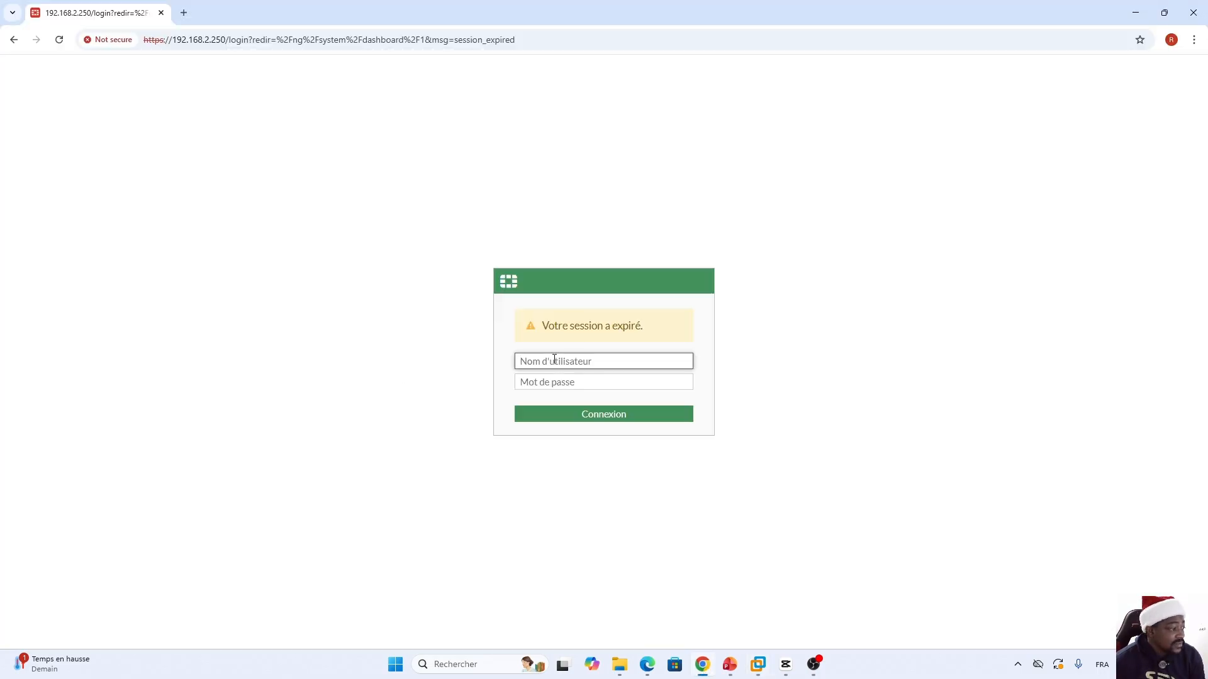
text(adm)
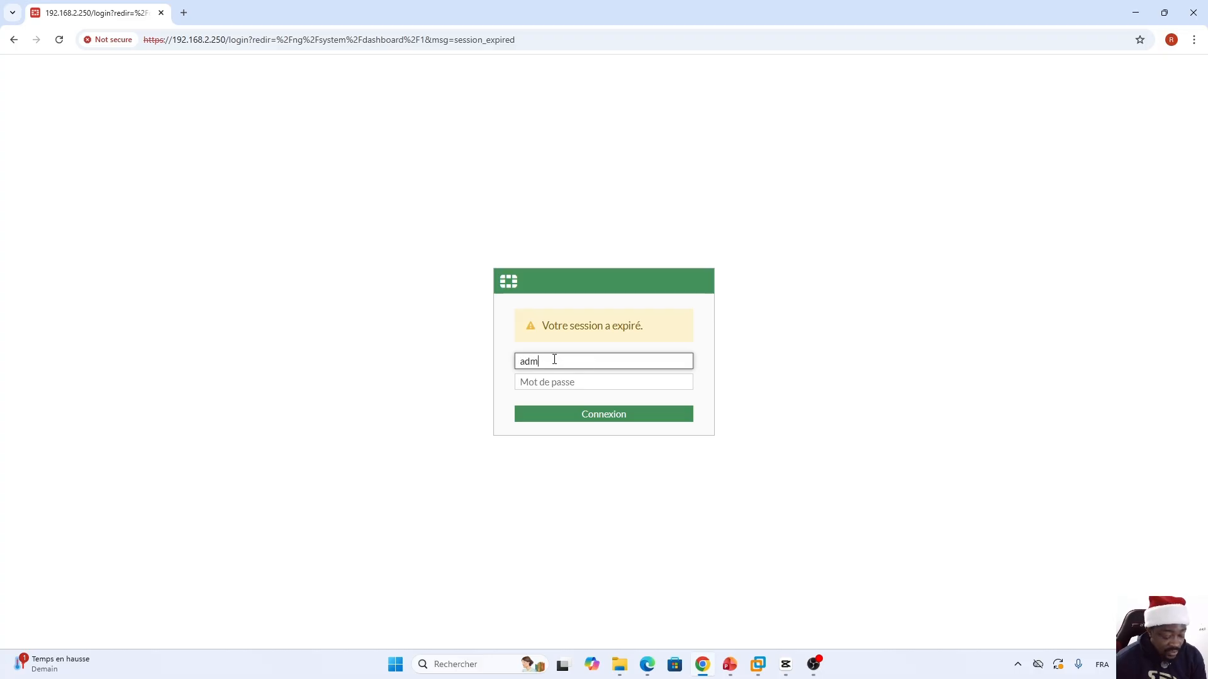
key(BackSpace)
key(BackSpace)
key(BackSpace)
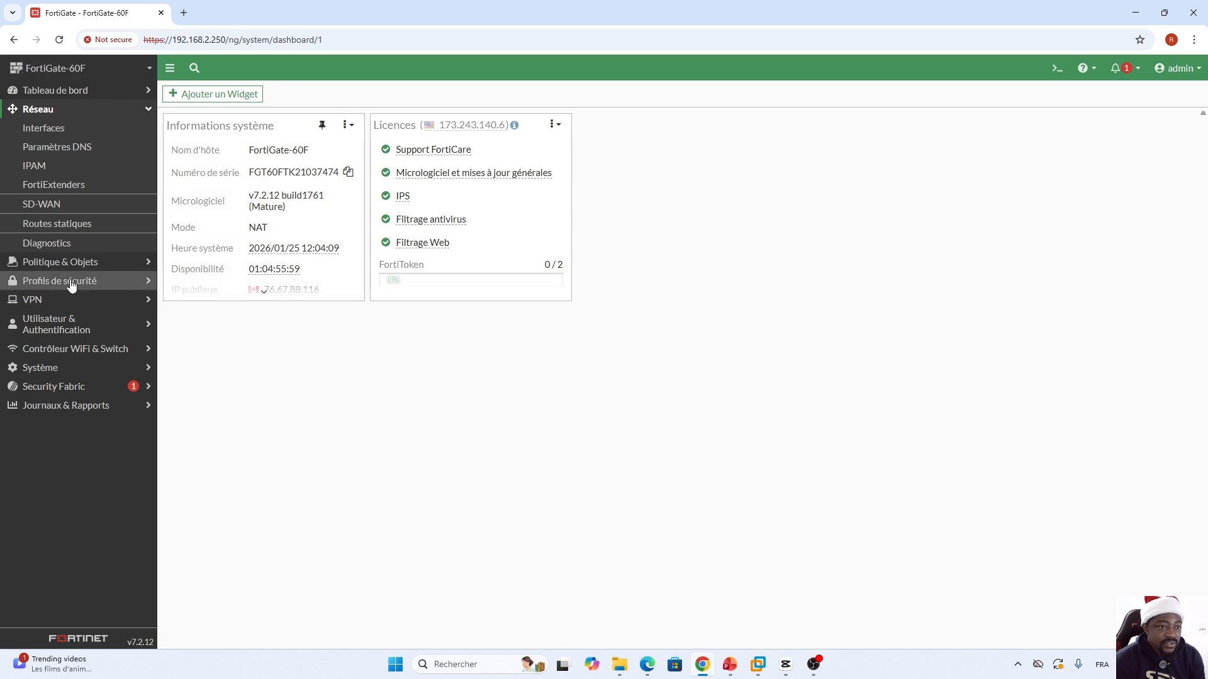
Step: Open the FortiGate network interfaces list and examine the IP address and DHCP clients of internal5
click(58, 128)
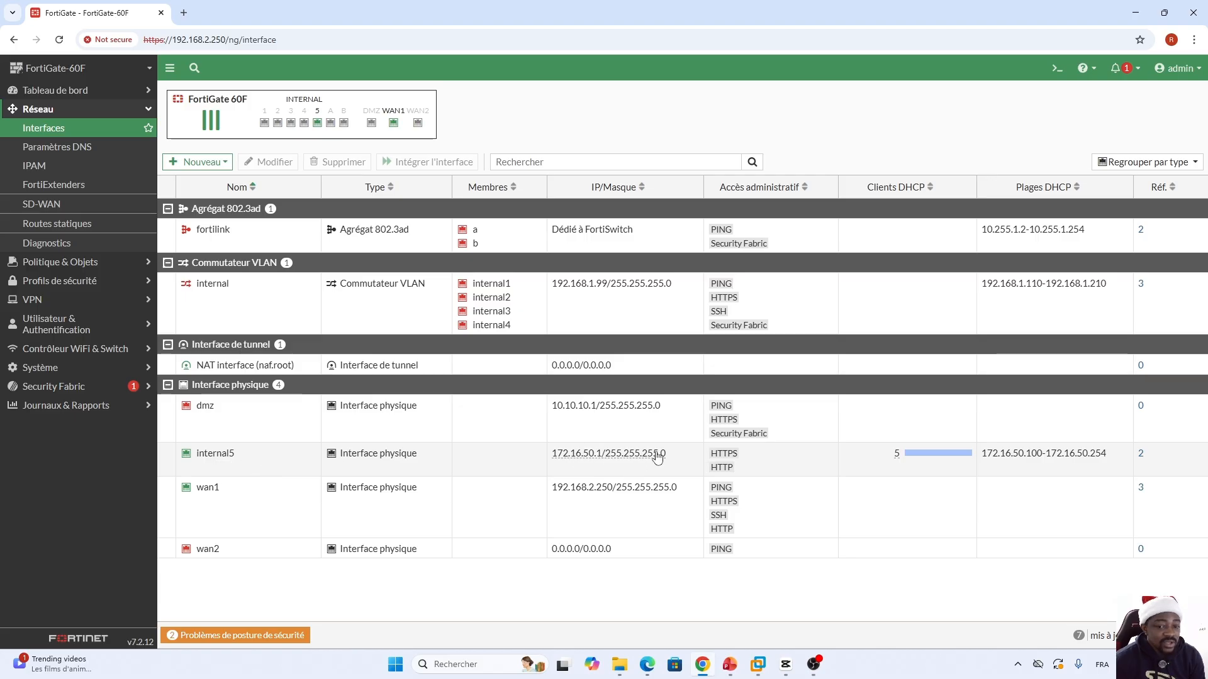
mouse_move(855, 460)
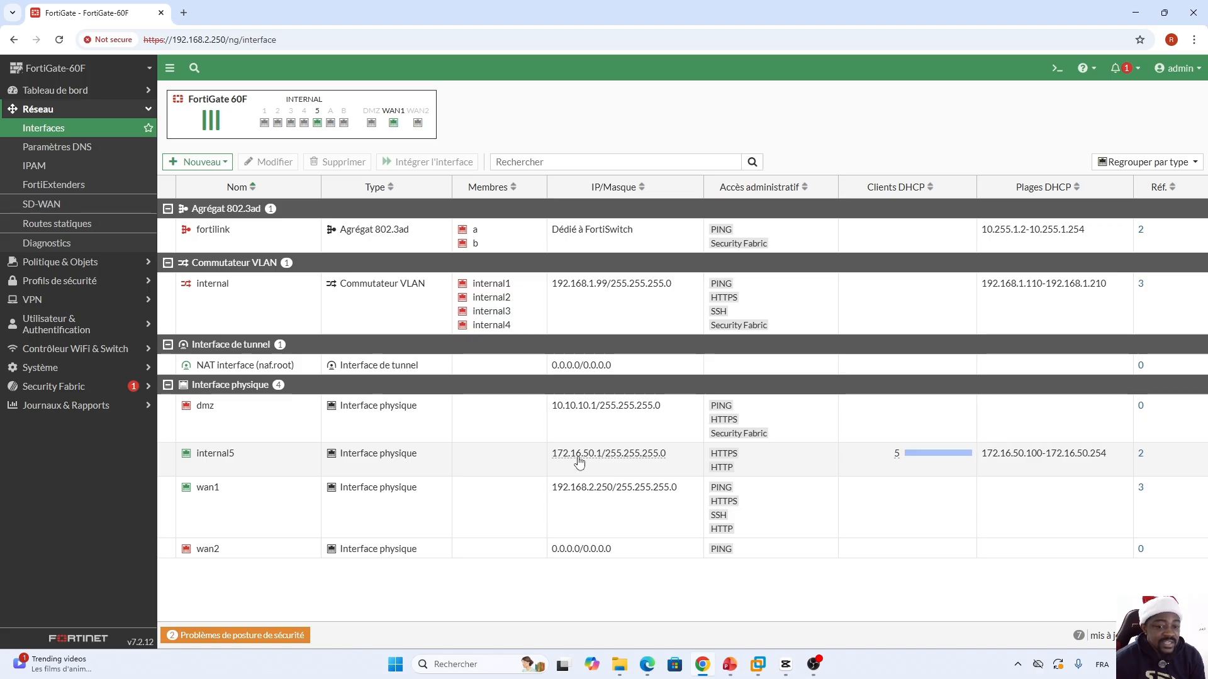
mouse_move(569, 459)
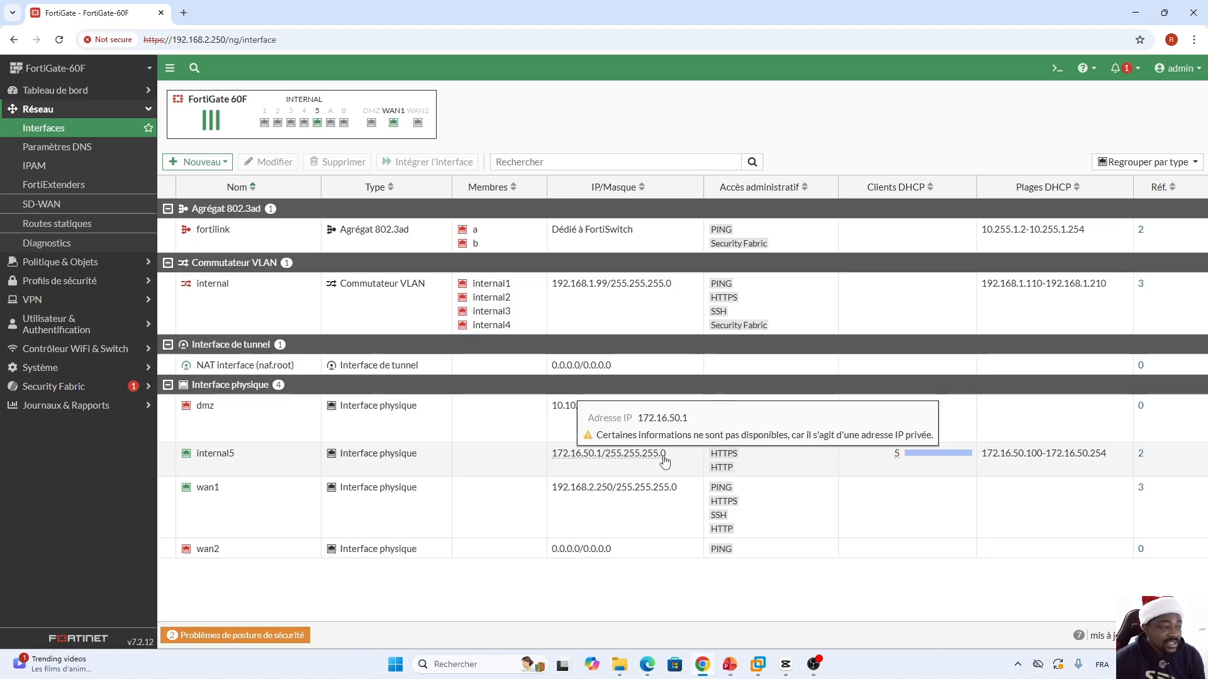
click(758, 663)
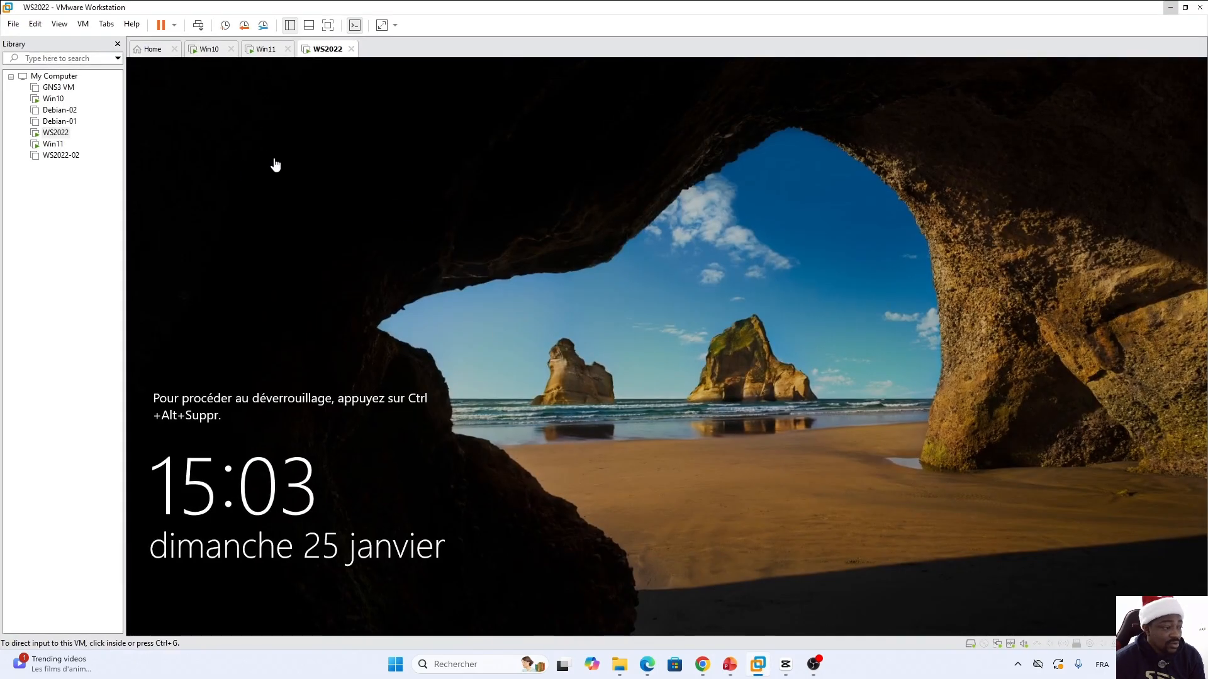
click(1170, 6)
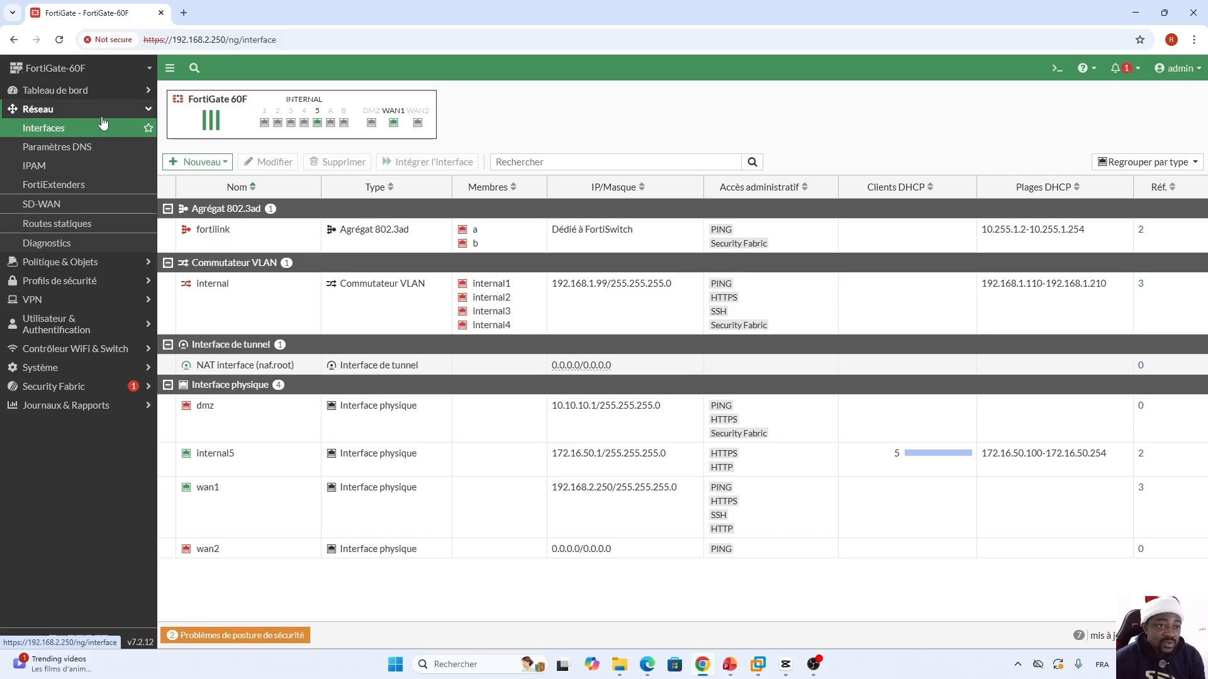
Step: Open the Port5_To_Internet firewall policy for editing and review its security profiles and SSL inspection setting
click(102, 113)
click(75, 128)
click(68, 150)
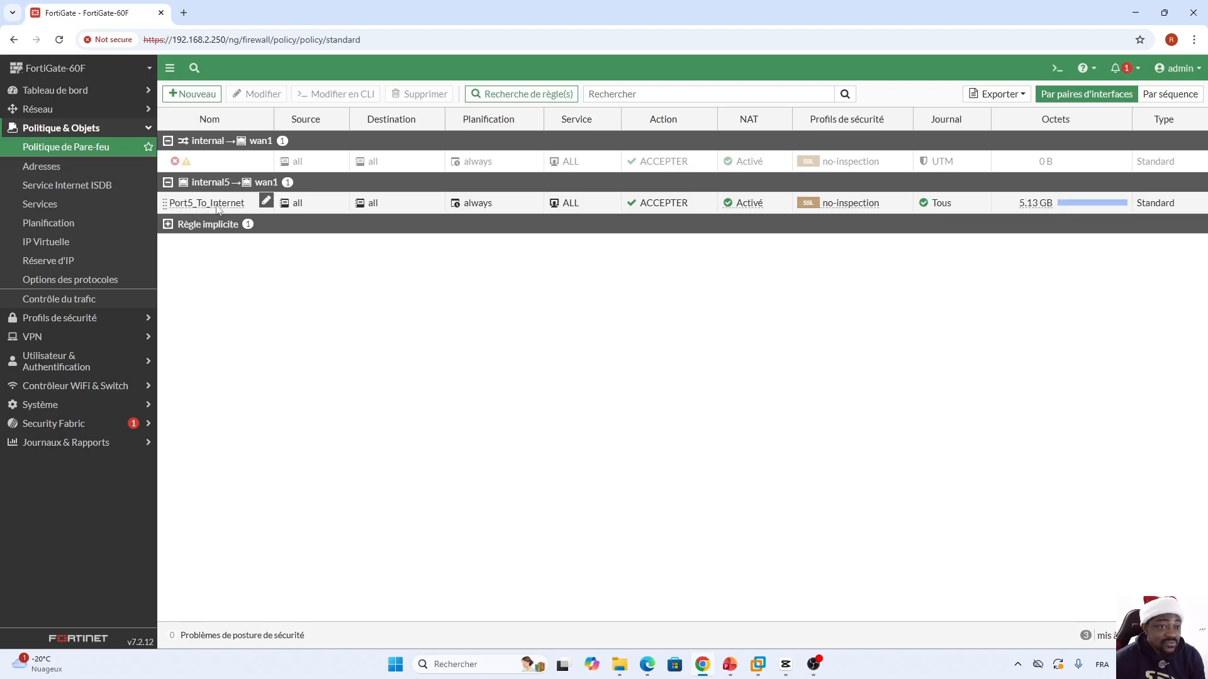
click(216, 208)
click(258, 93)
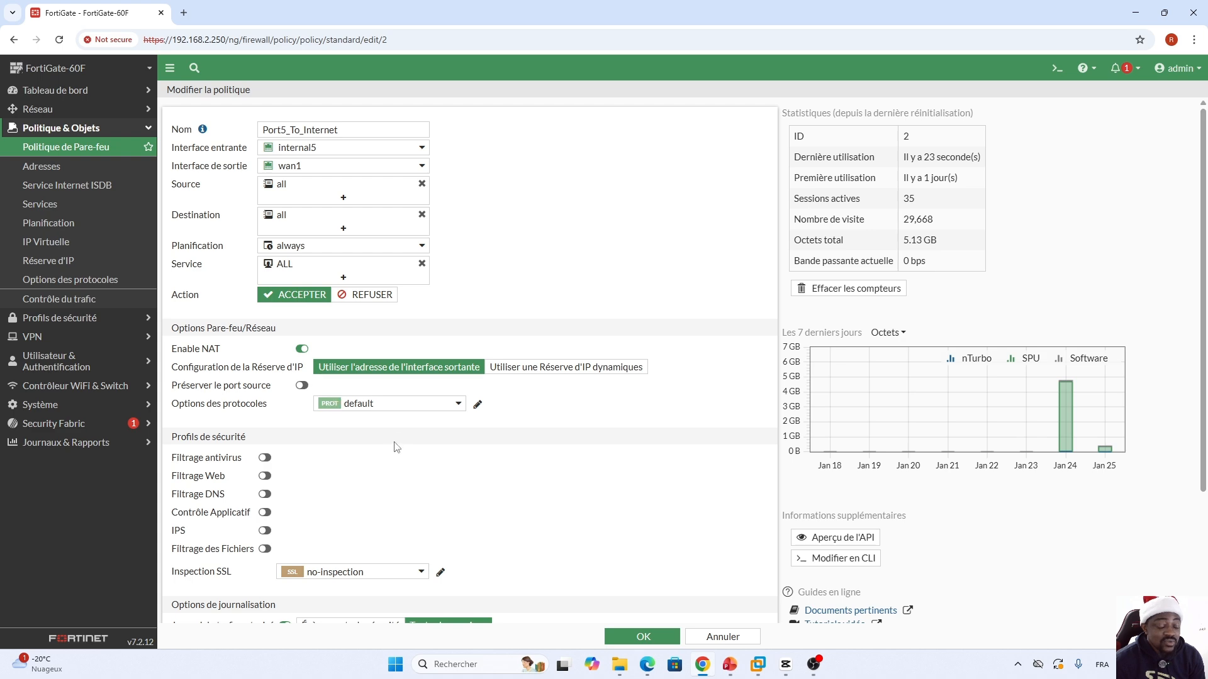
scroll(476, 460, down, 3)
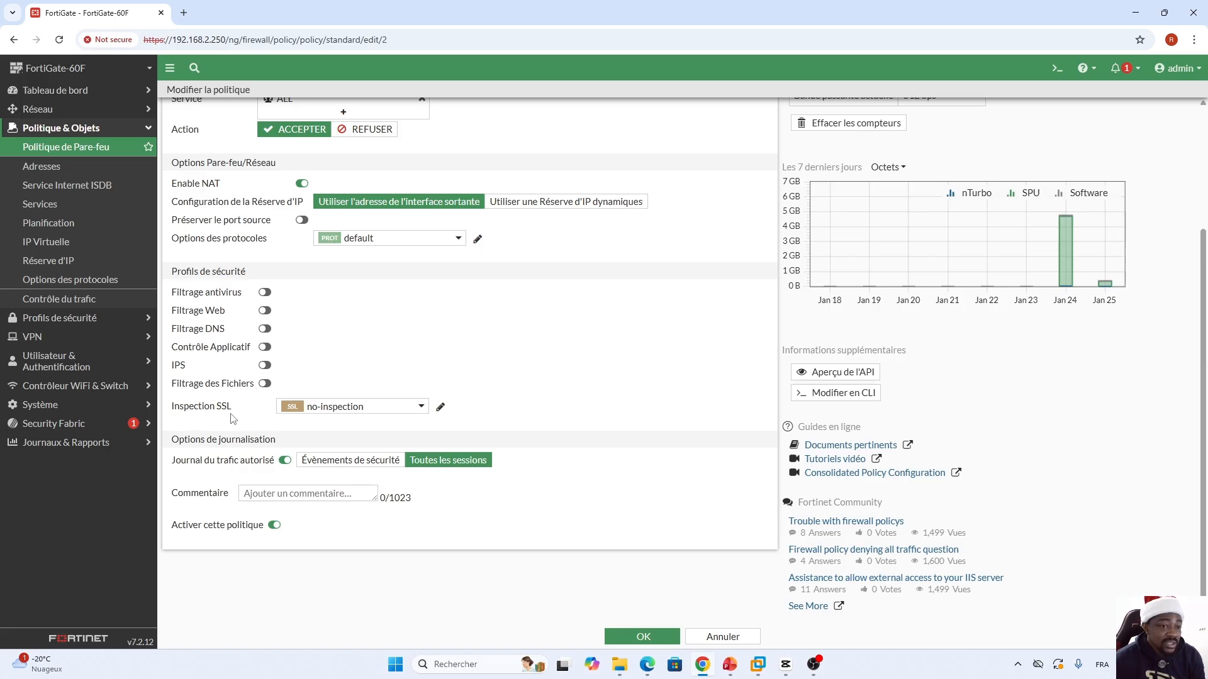
mouse_move(308, 417)
Step: Switch to the Win10 virtual machine in VMware Workstation and sign in with the account password
click(758, 664)
click(202, 53)
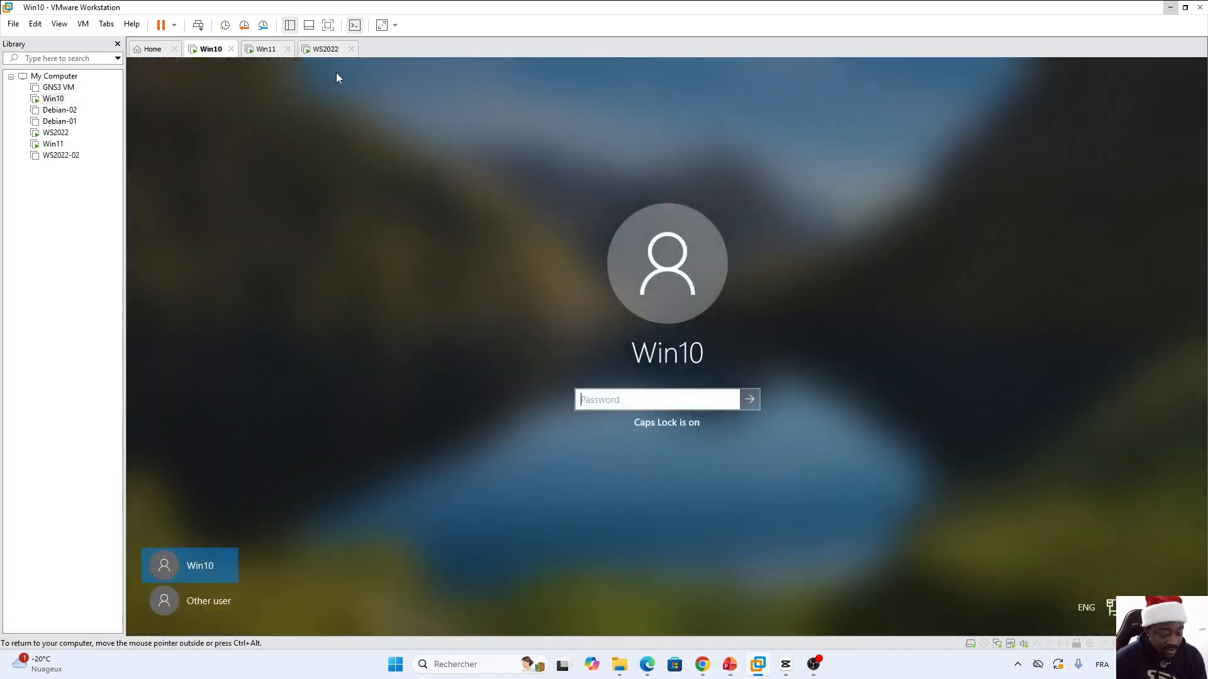
key(Caps_Lock)
text(••)
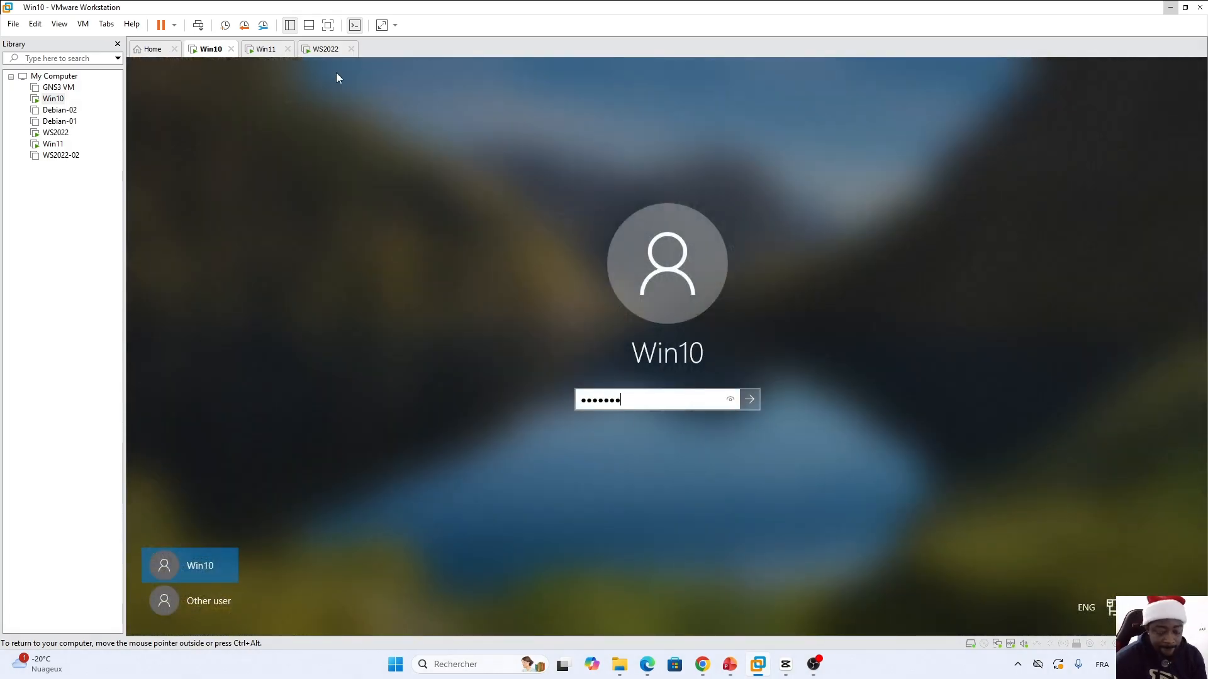
key(Return)
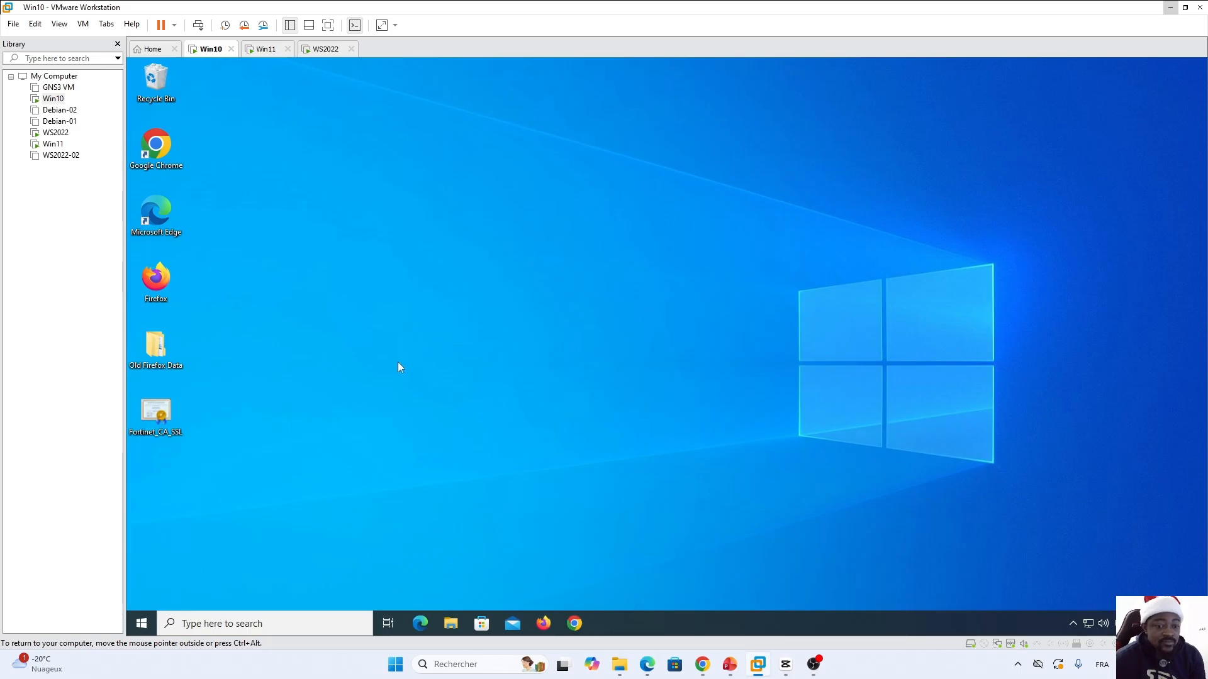
Step: Launch Google Chrome in the Win10 machine, search for gmail and open the Gmail site
double_click(156, 147)
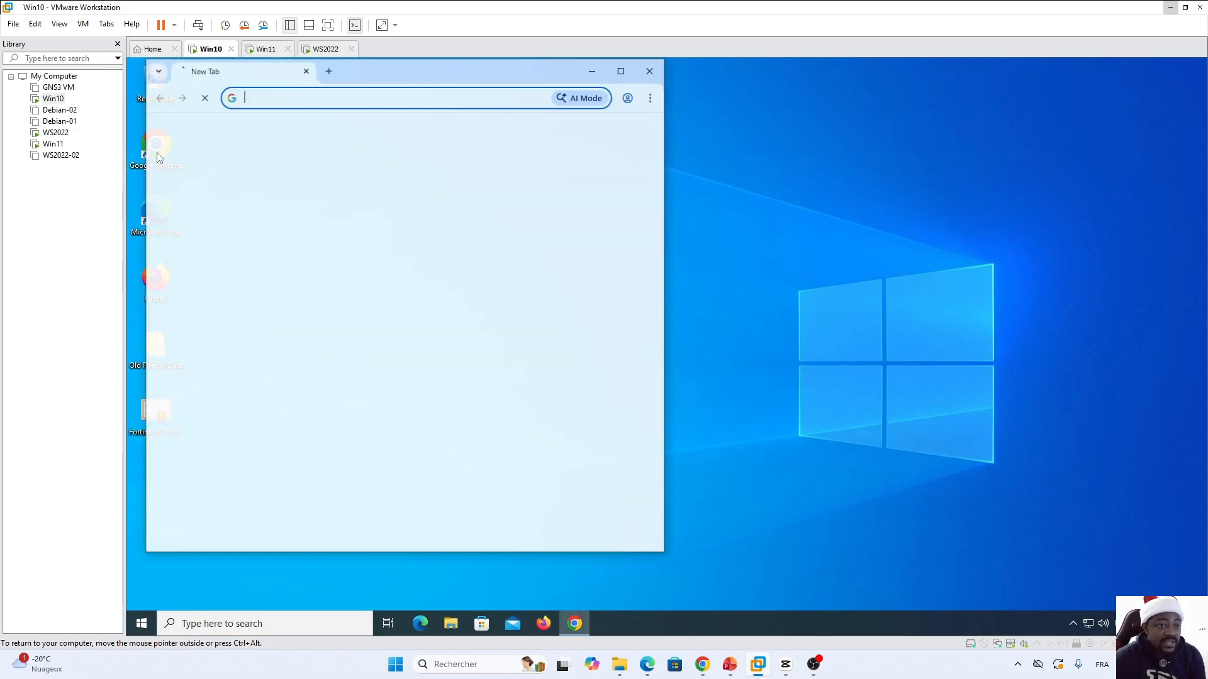
text(g)
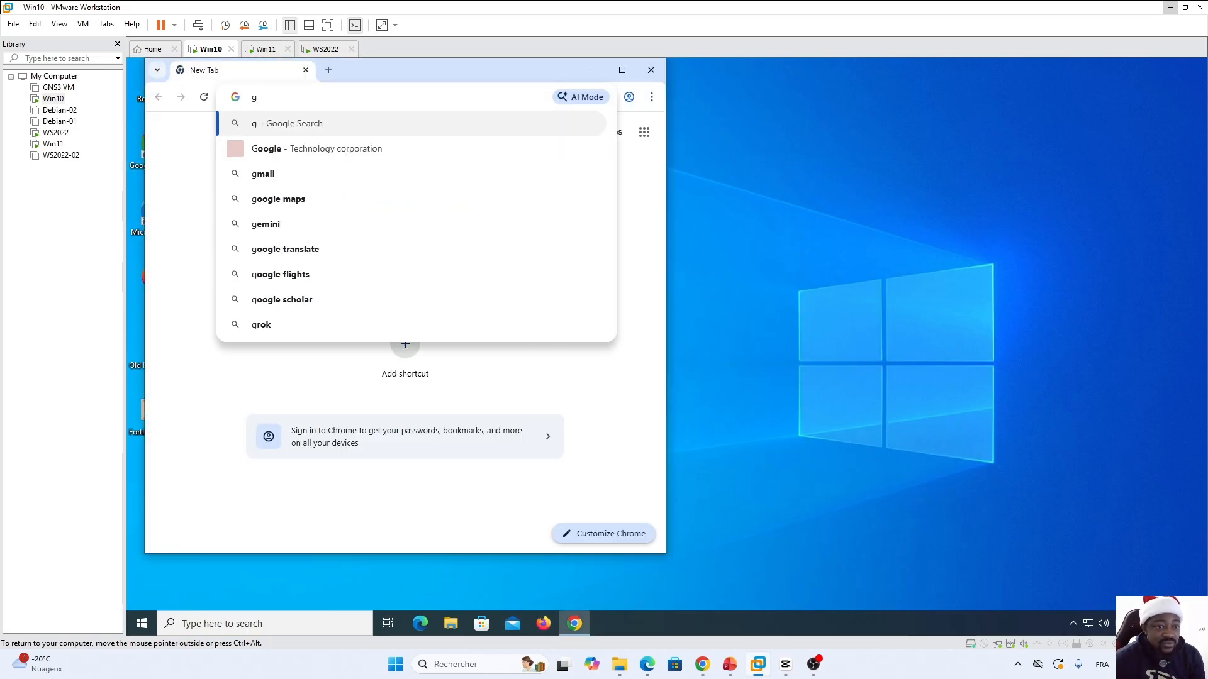
click(264, 174)
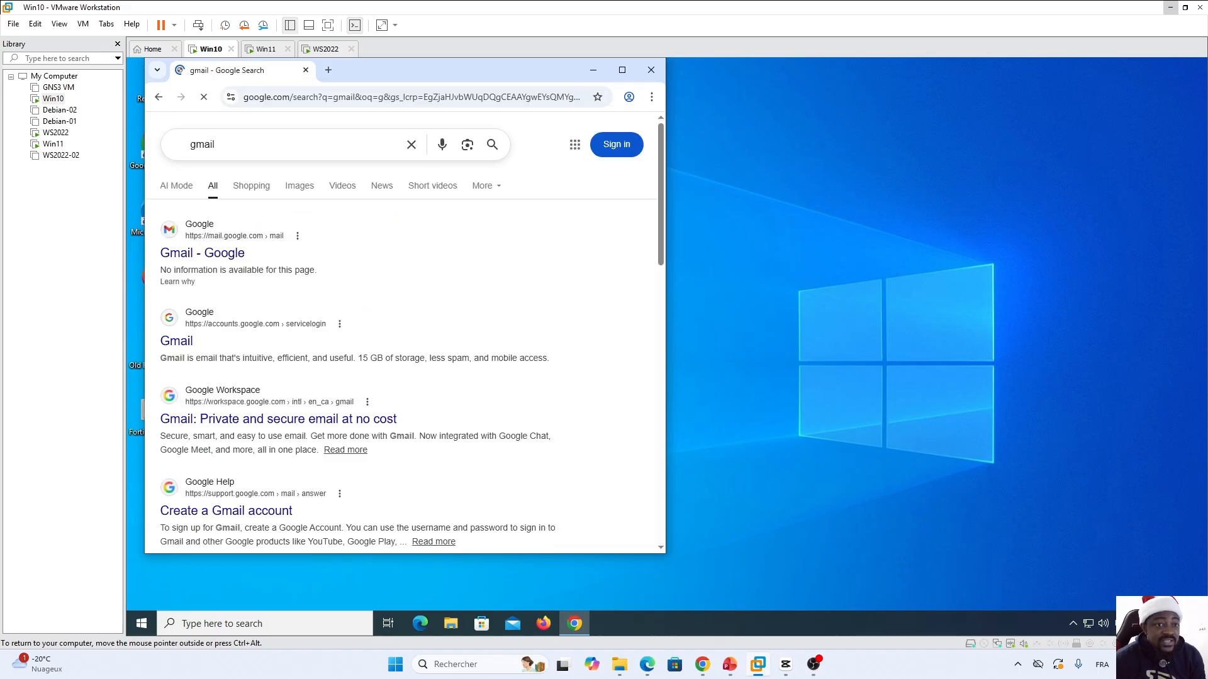
click(228, 256)
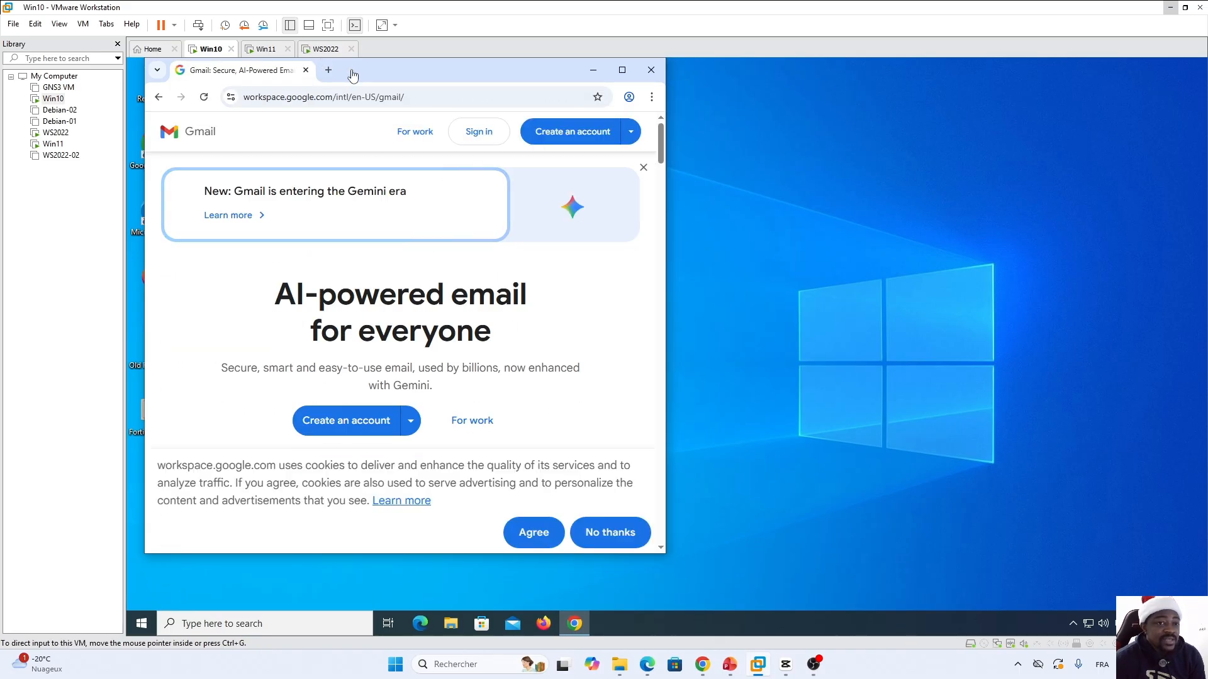
Step: Search for youtube in a new browser tab and open the YouTube site
click(328, 70)
text(yo)
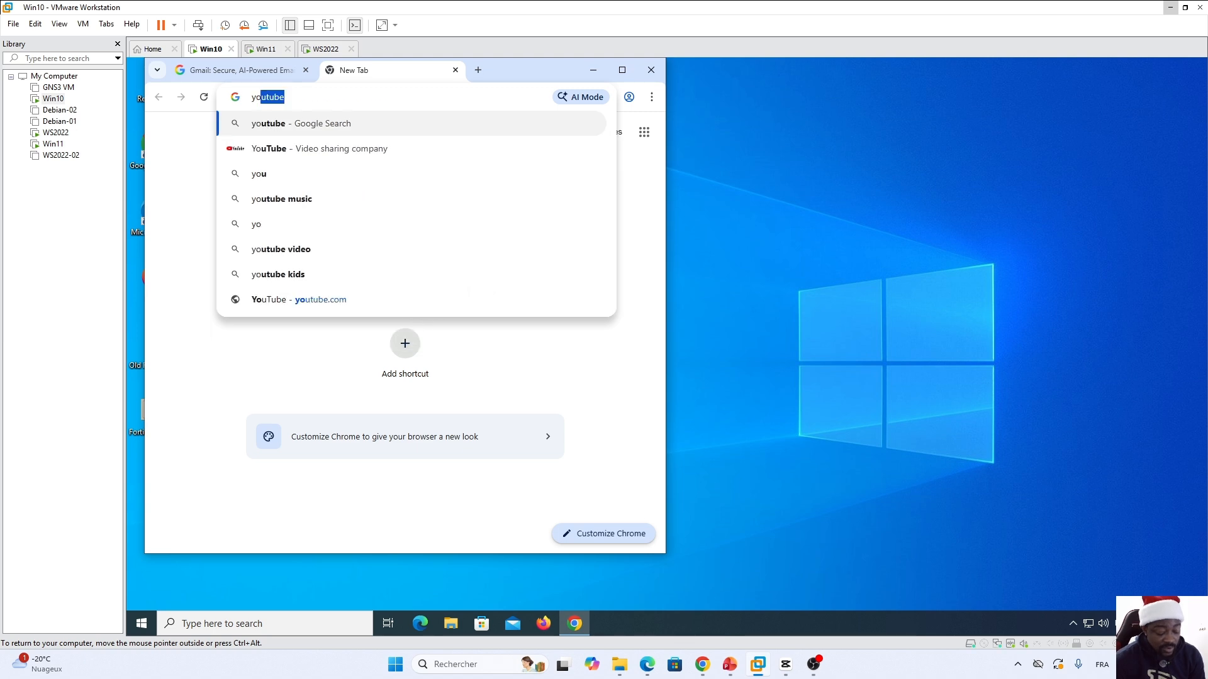
key(Return)
click(258, 256)
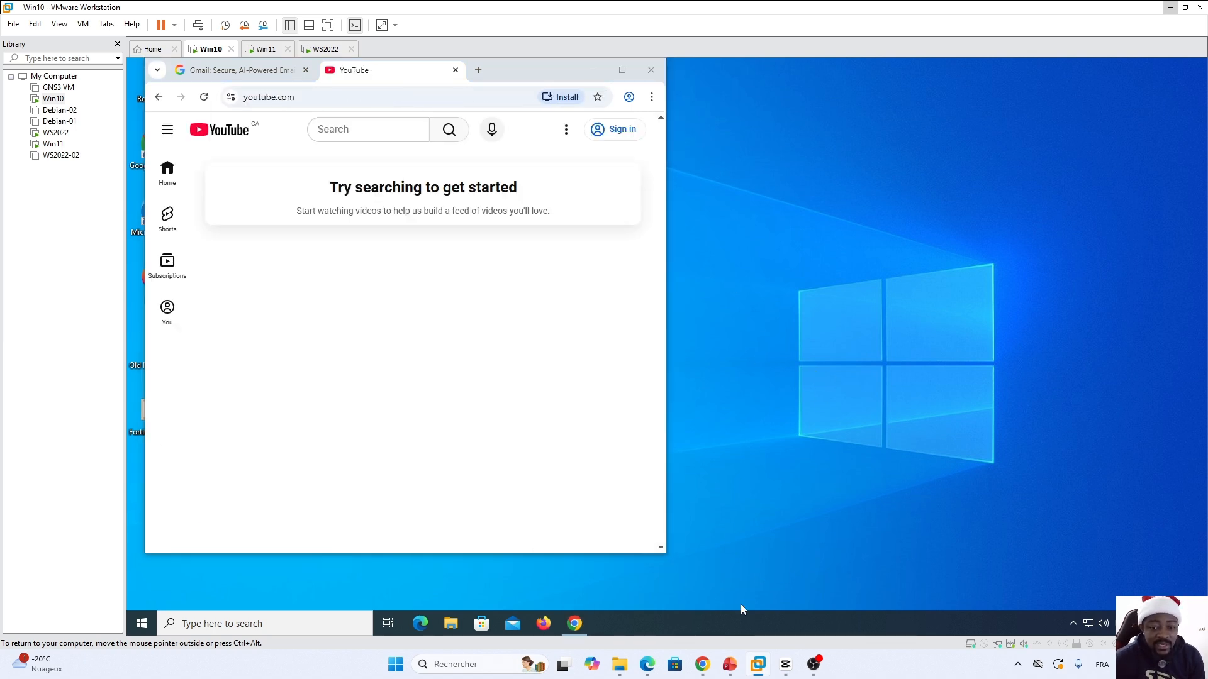
Step: Return to the FortiGate page in the host's Chrome and open the SSL/SSH inspection profiles list
click(707, 672)
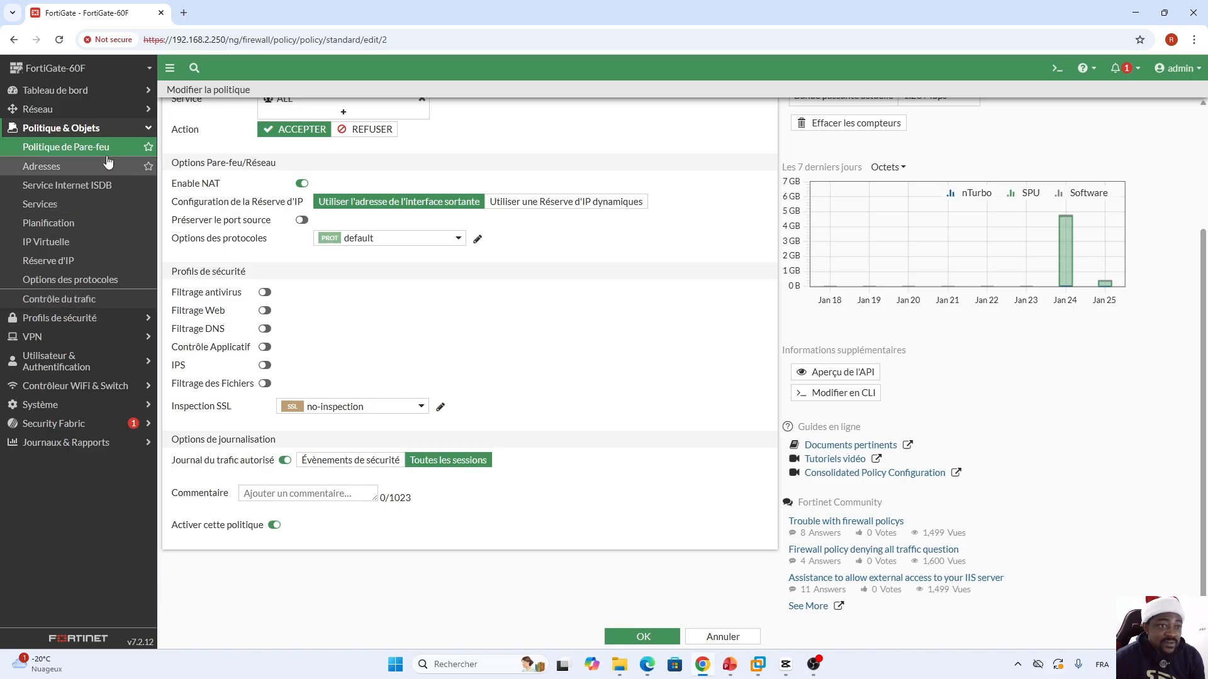
click(91, 132)
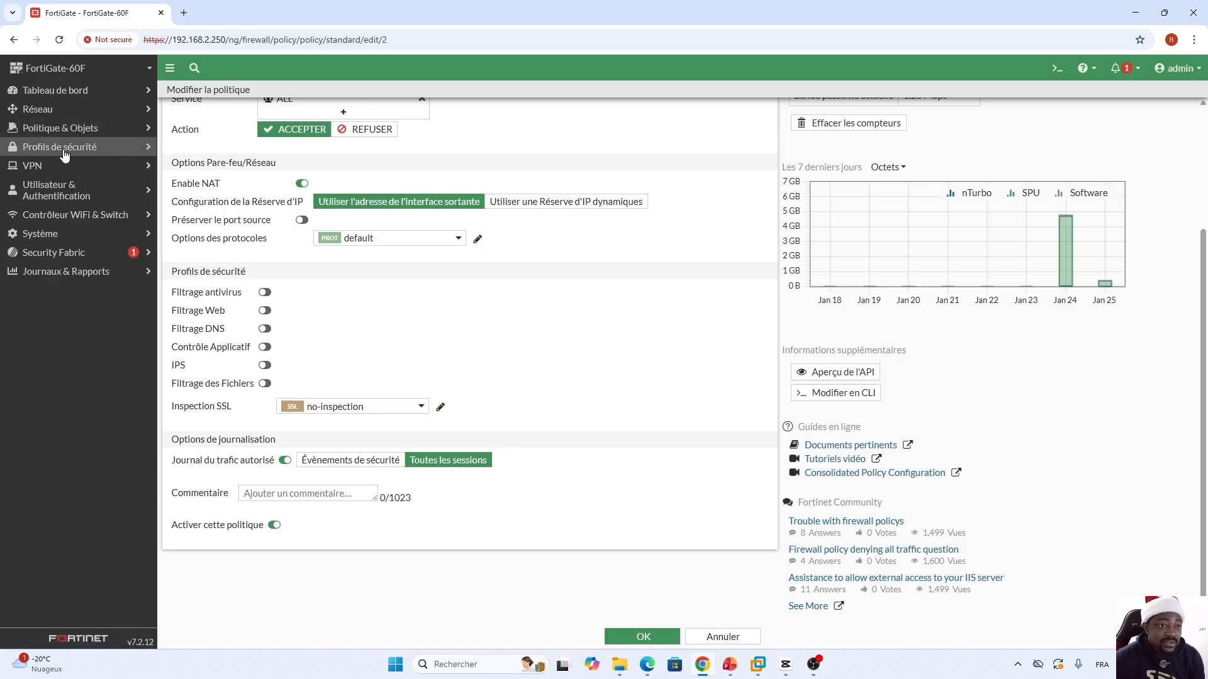
click(69, 153)
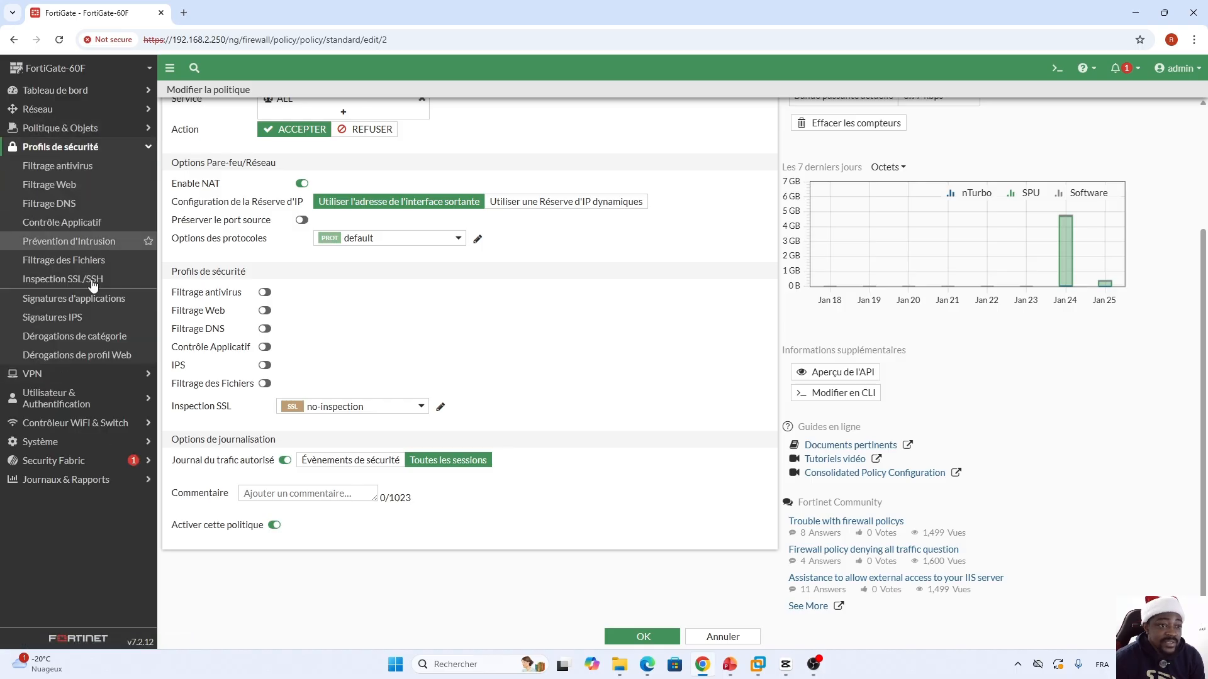
click(59, 280)
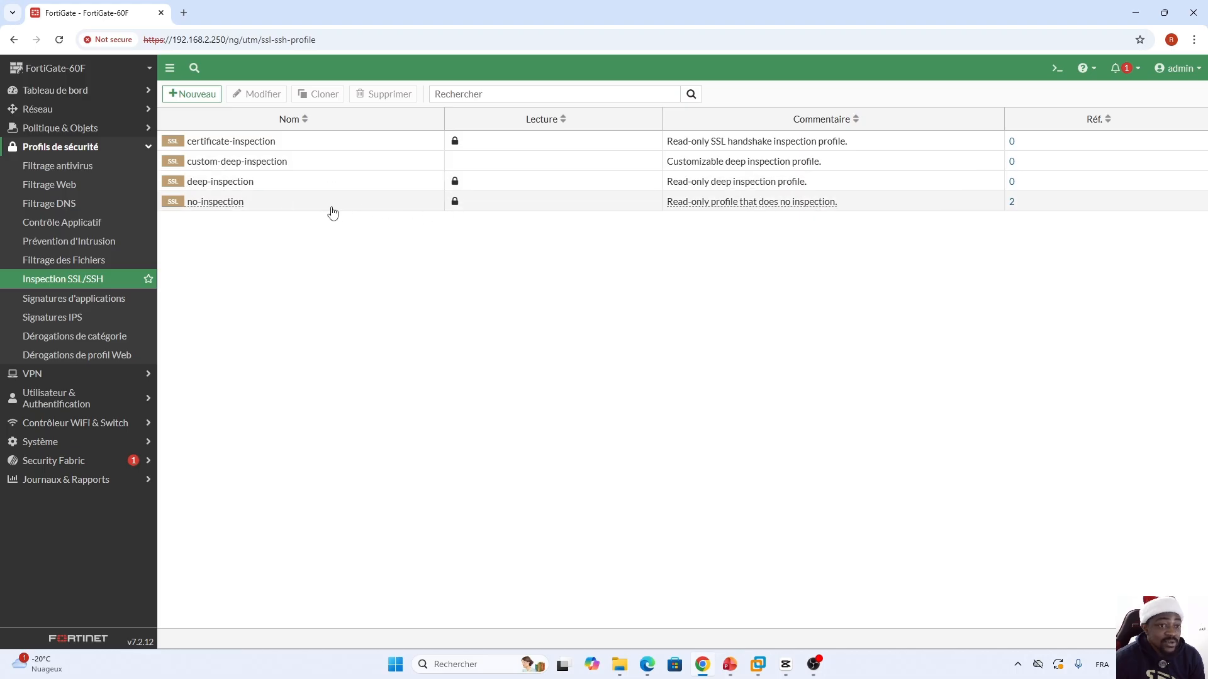
Step: Clone the certificate-inspection profile under the name "Tes certificate-inspection"
click(314, 142)
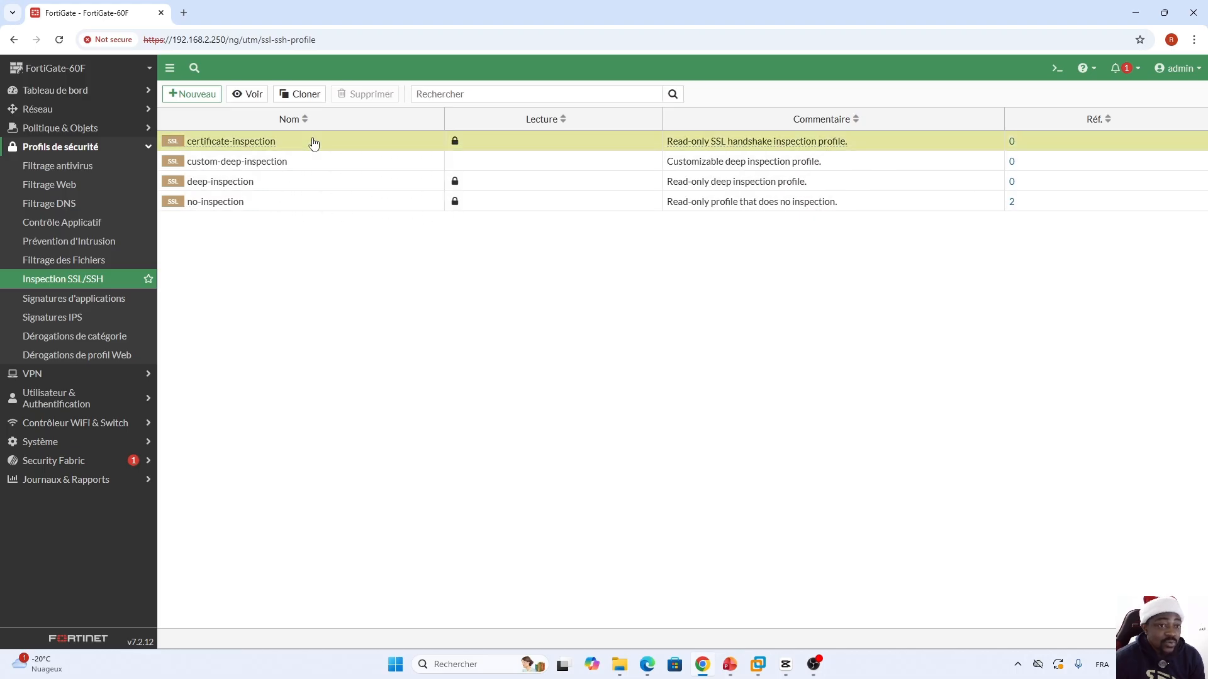
click(305, 96)
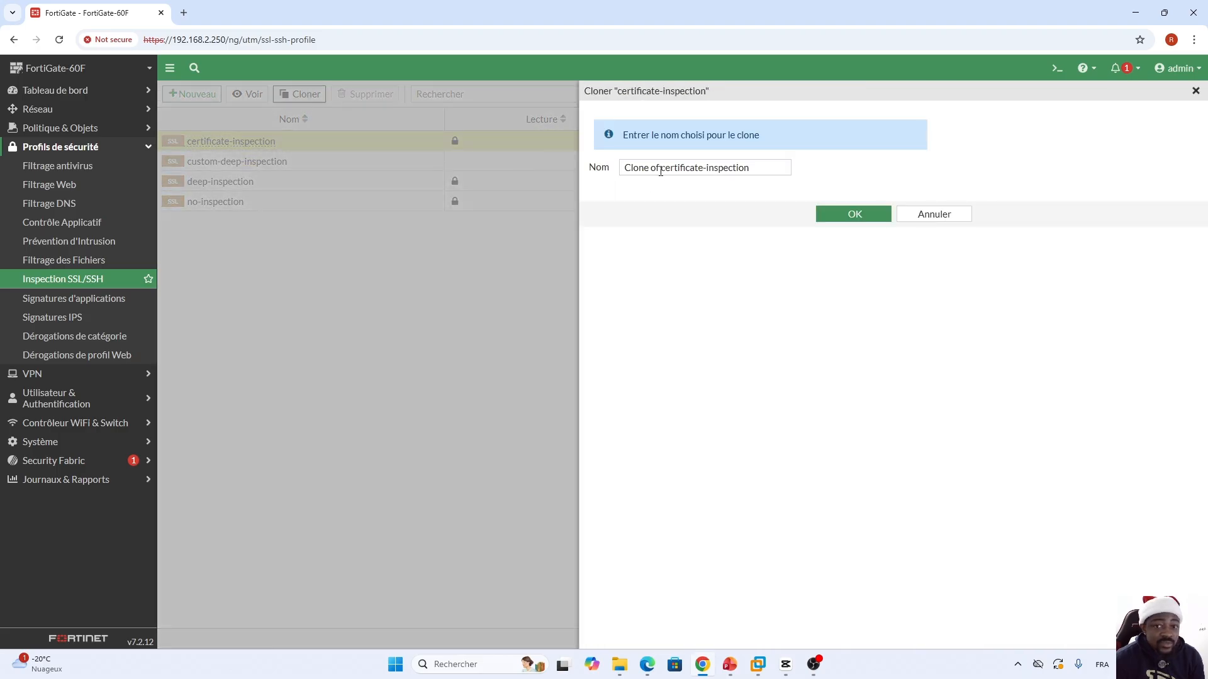
drag(660, 171, 609, 176)
key(Caps_Lock)
text(Tes)
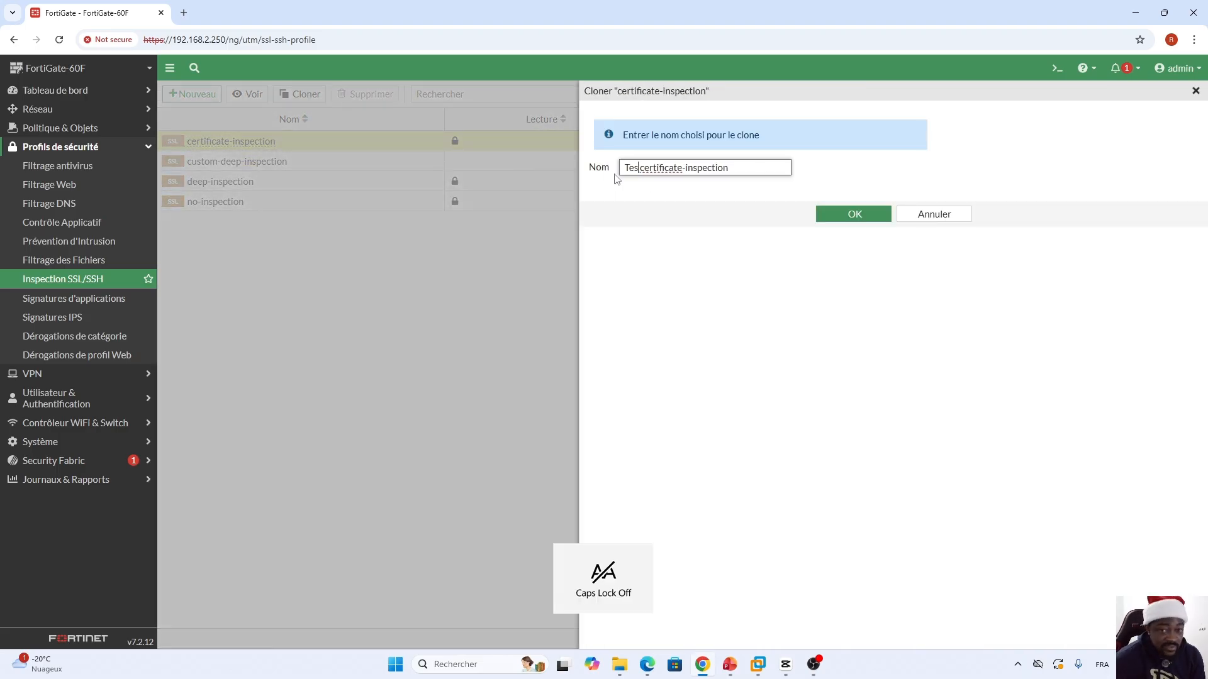
click(852, 215)
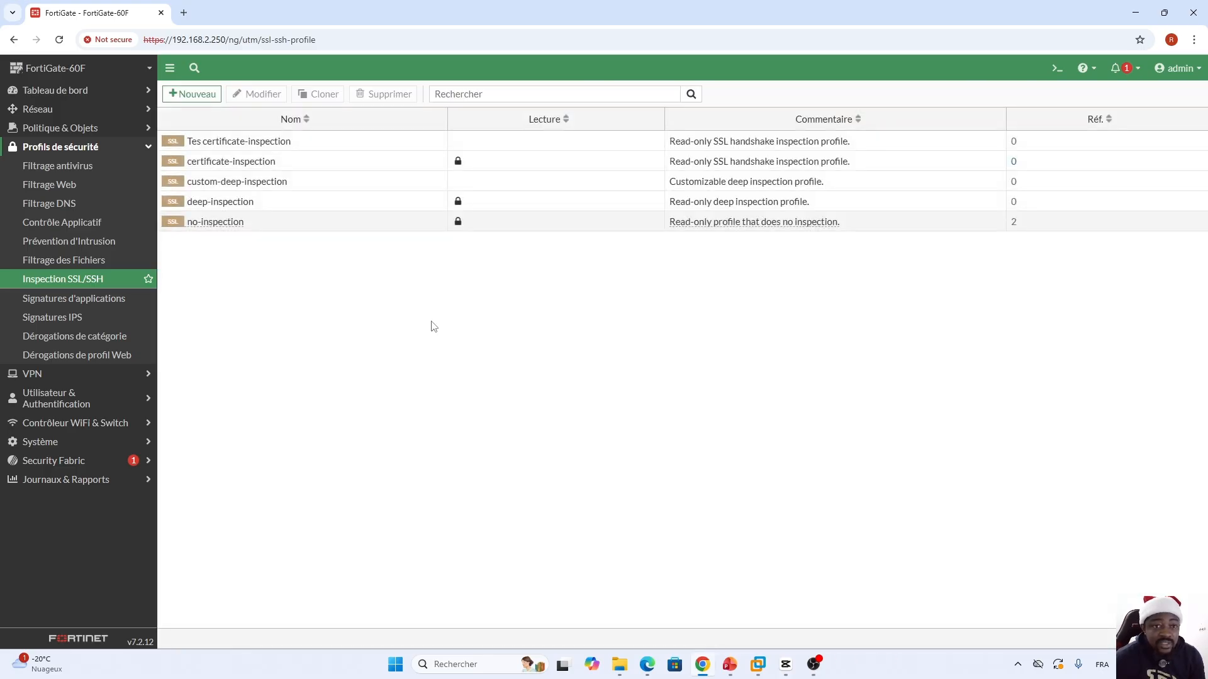
Step: Open the "Tes certificate-inspection" profile for editing and view its list of blocked certificates
click(335, 148)
click(256, 94)
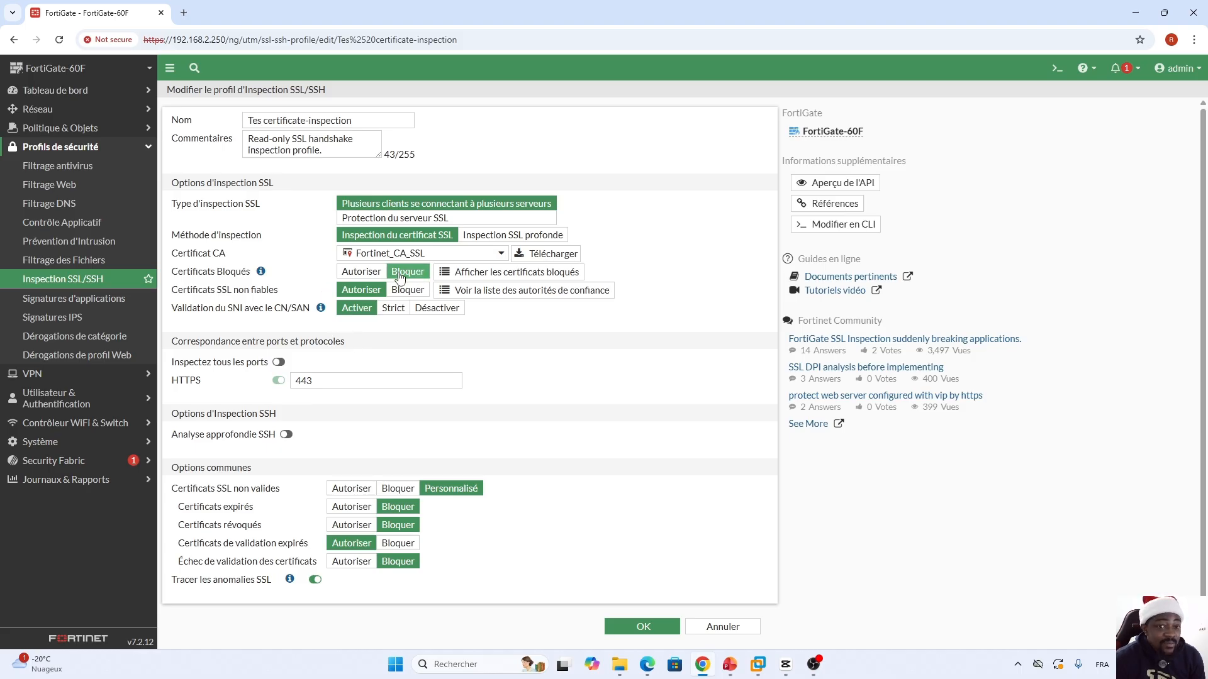
click(508, 278)
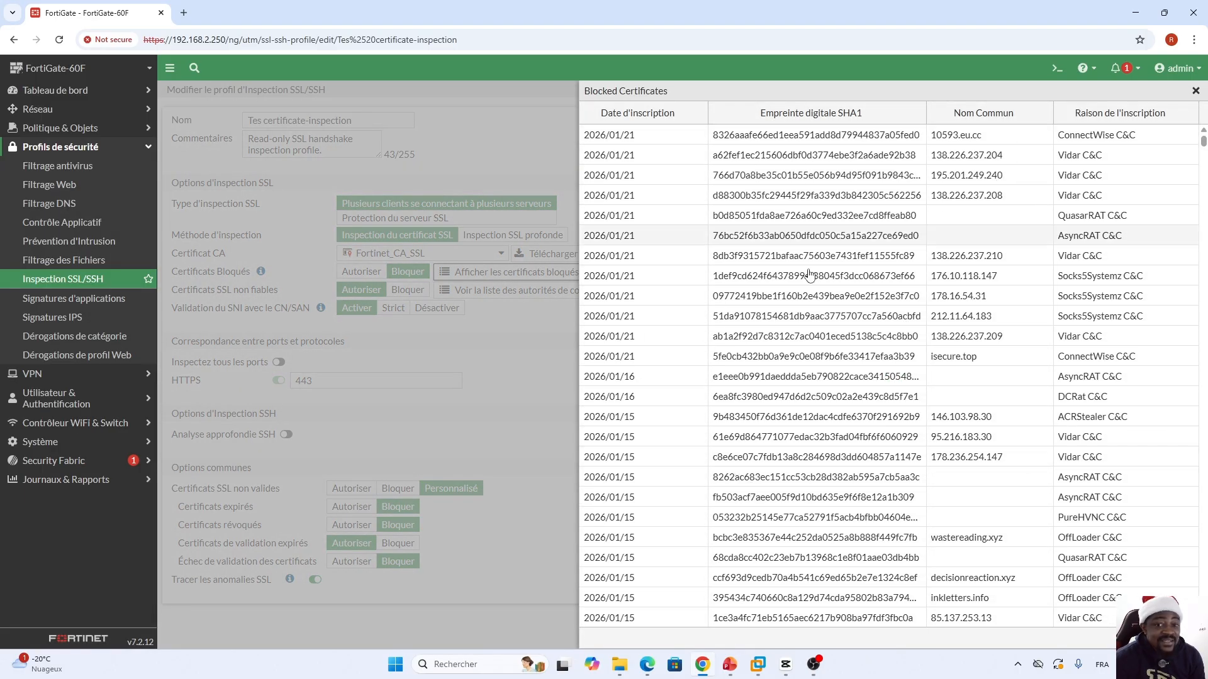
click(1195, 91)
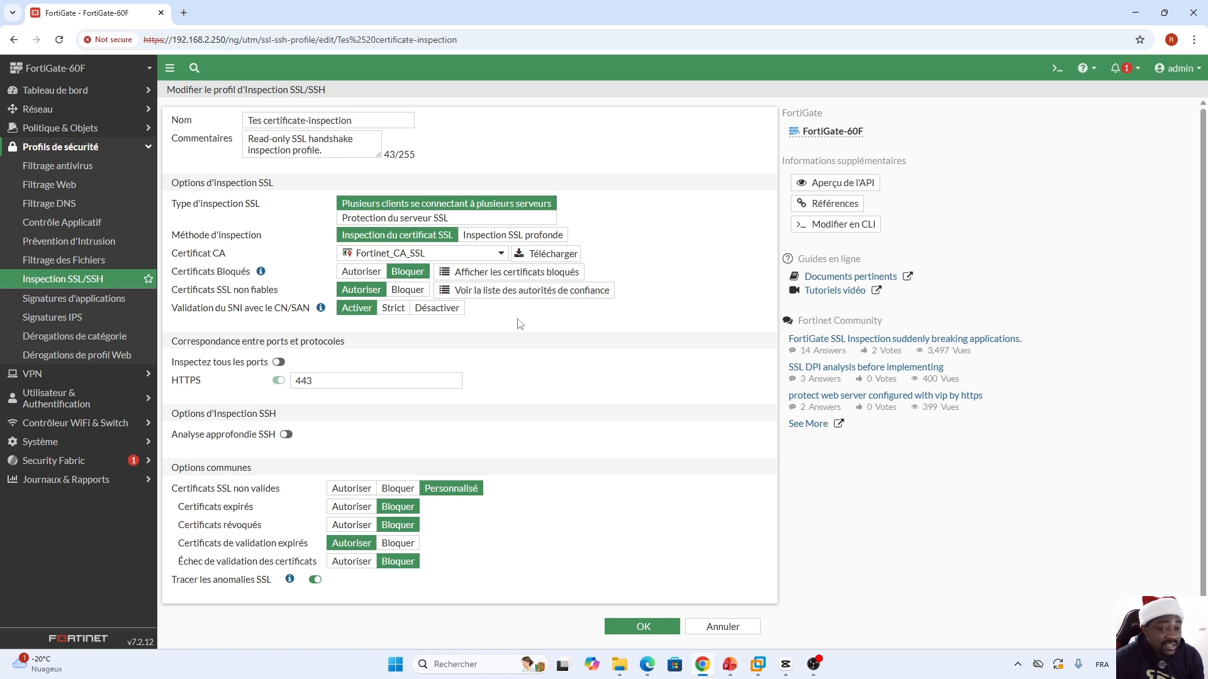
Step: View the list of trusted certificate authorities from the untrusted SSL certificates option and close it
click(527, 293)
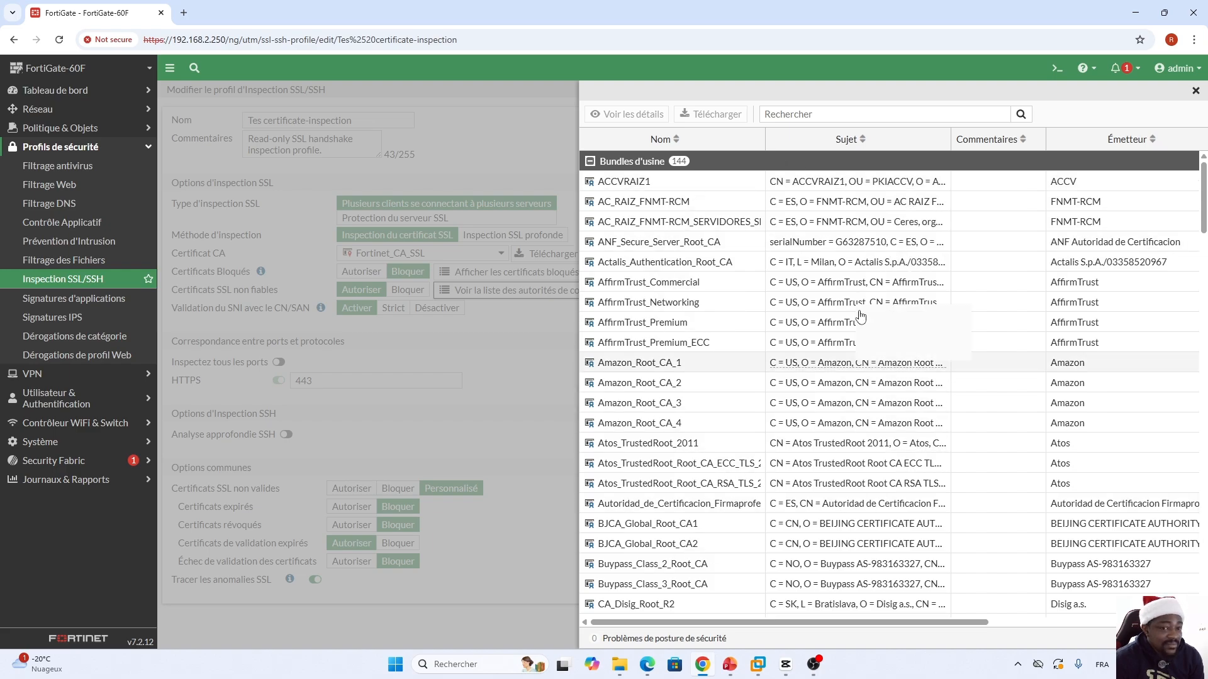
scroll(752, 201, down, 7)
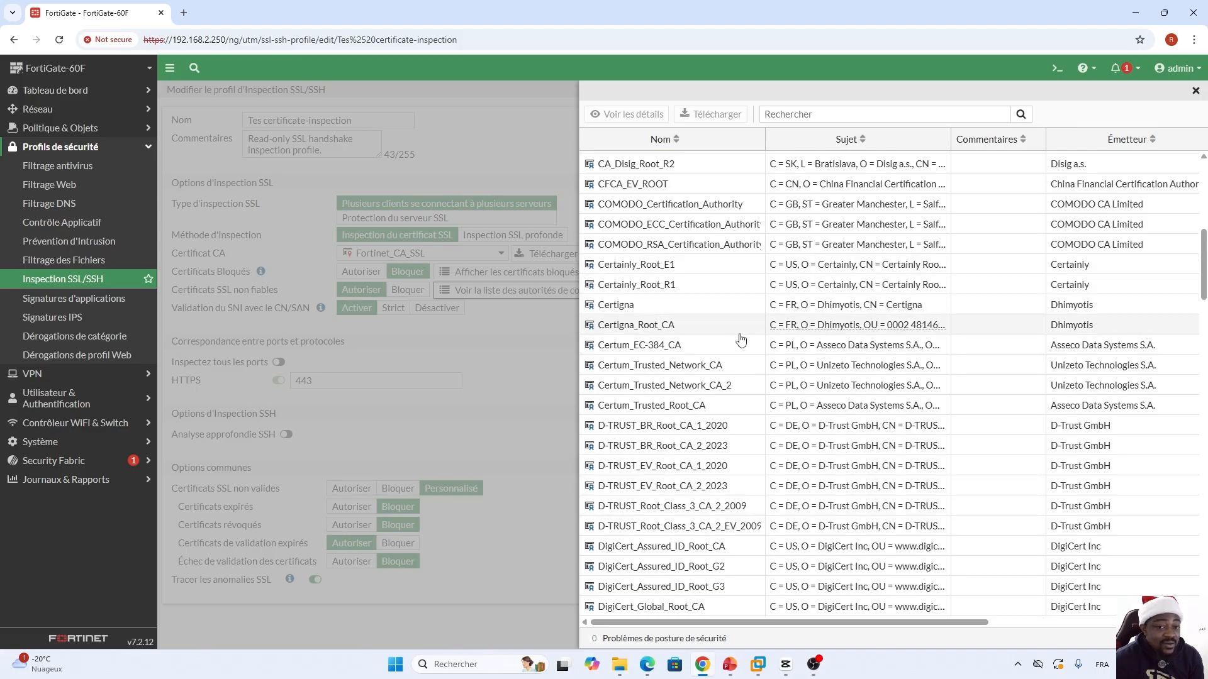
drag(1202, 264, 1201, 176)
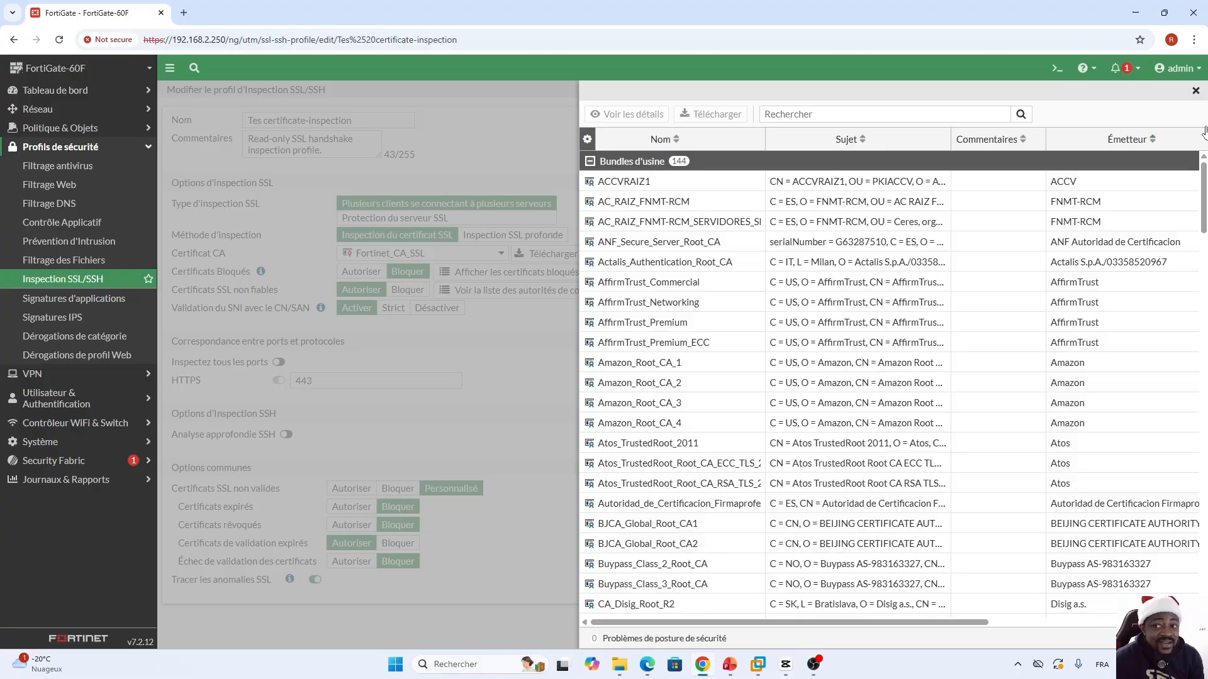
click(1196, 91)
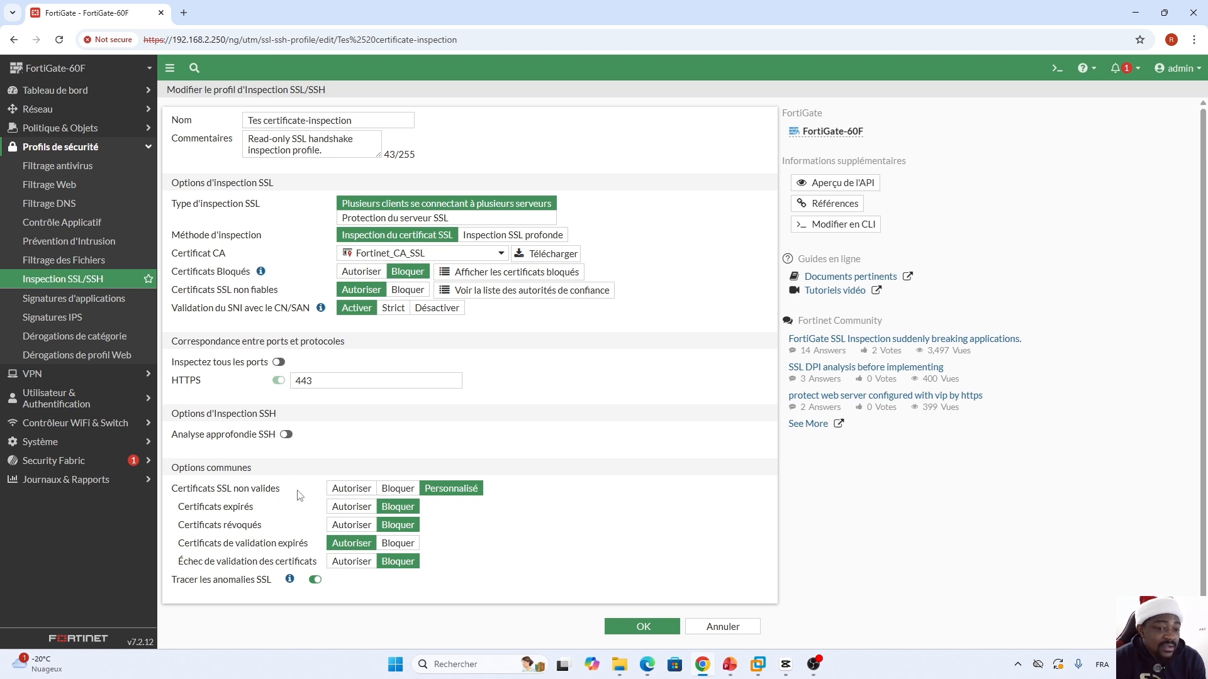
Step: Try Autoriser and Bloquer for invalid SSL certificates, set the option back to Personnalisé and save the profile
click(340, 489)
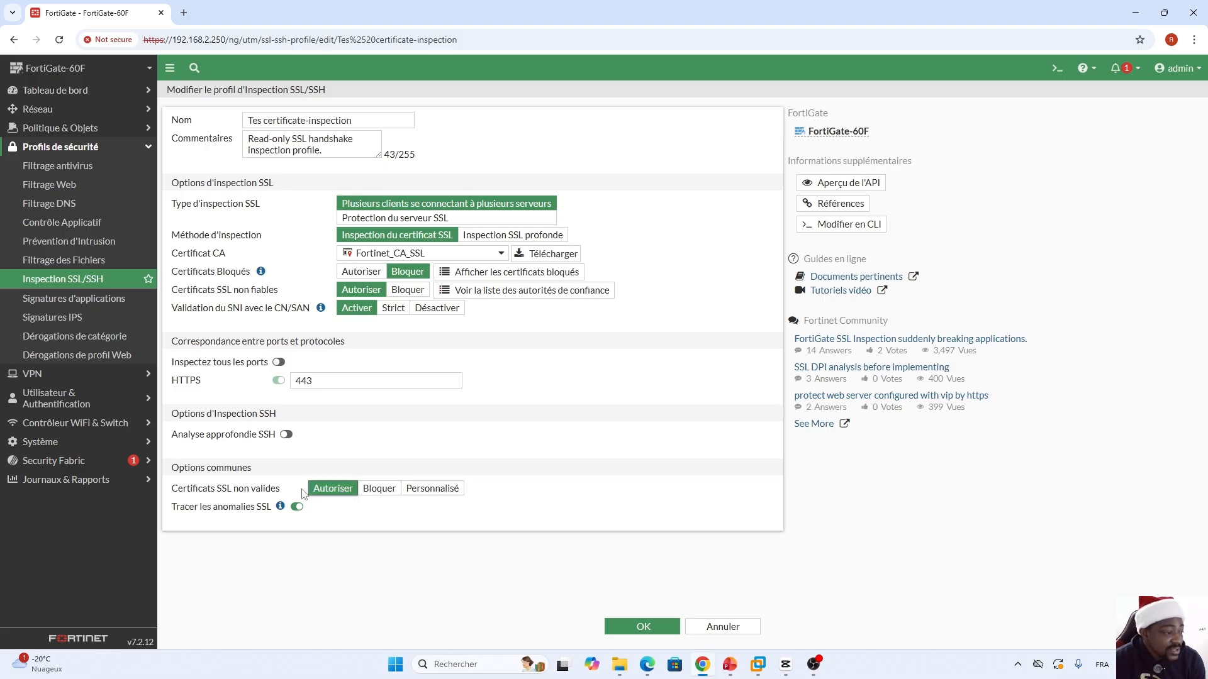
click(378, 490)
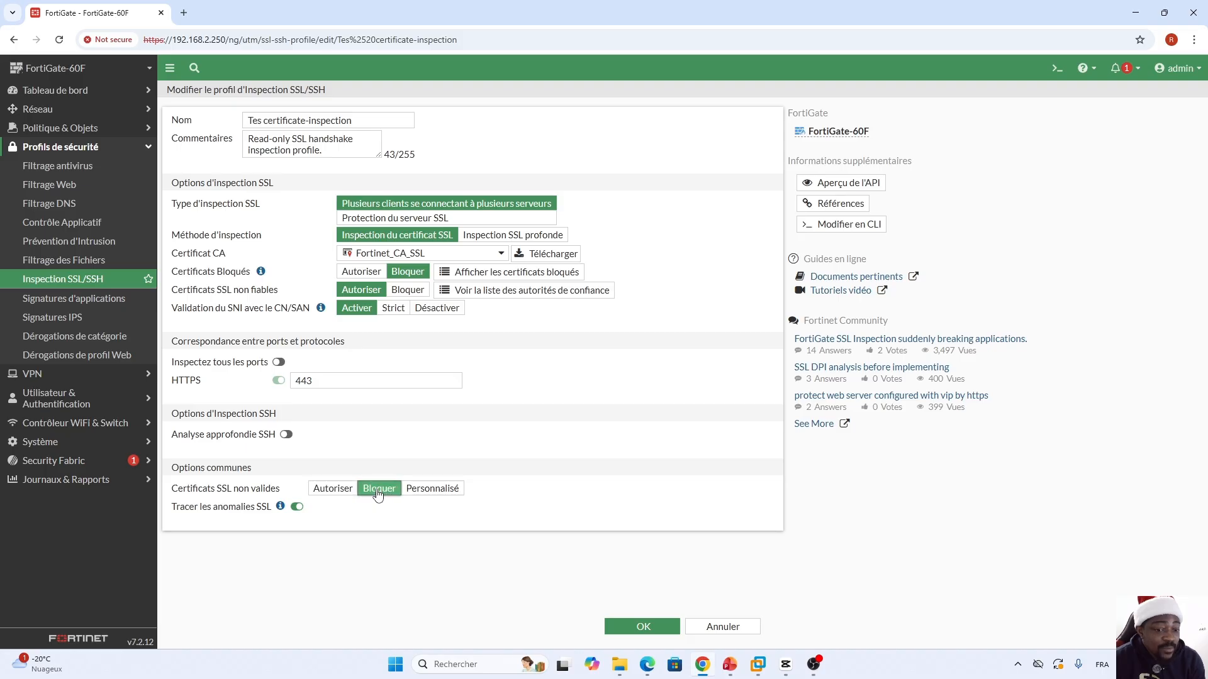
click(430, 490)
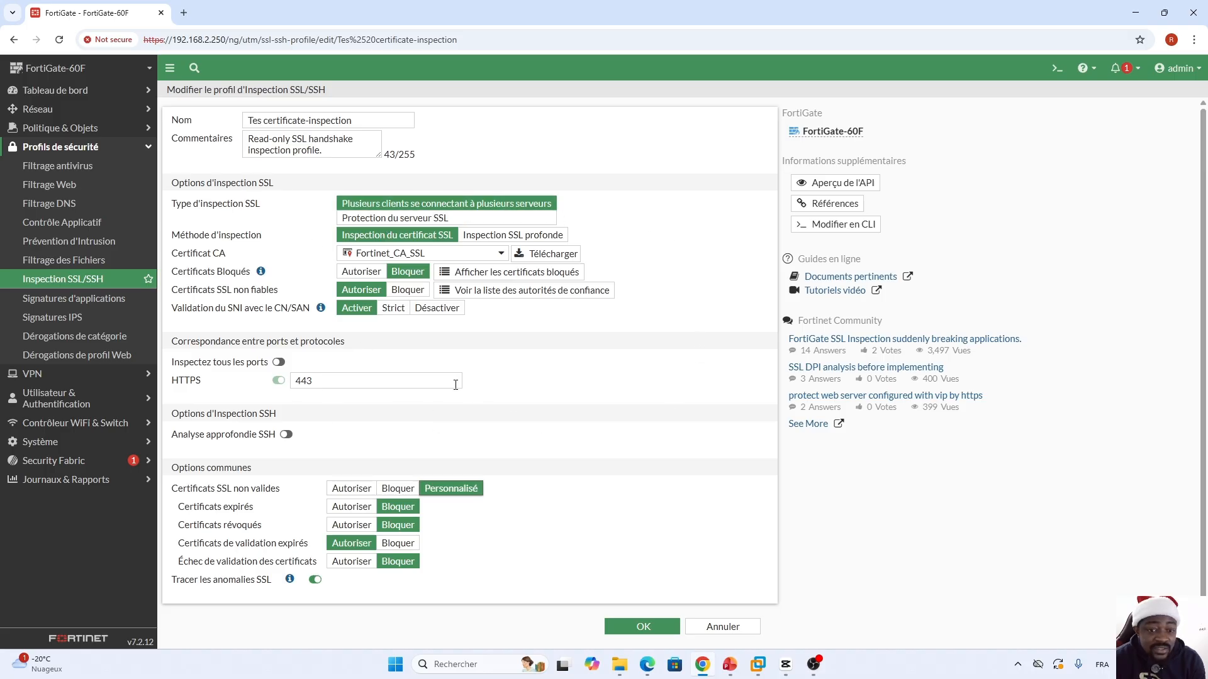
click(643, 627)
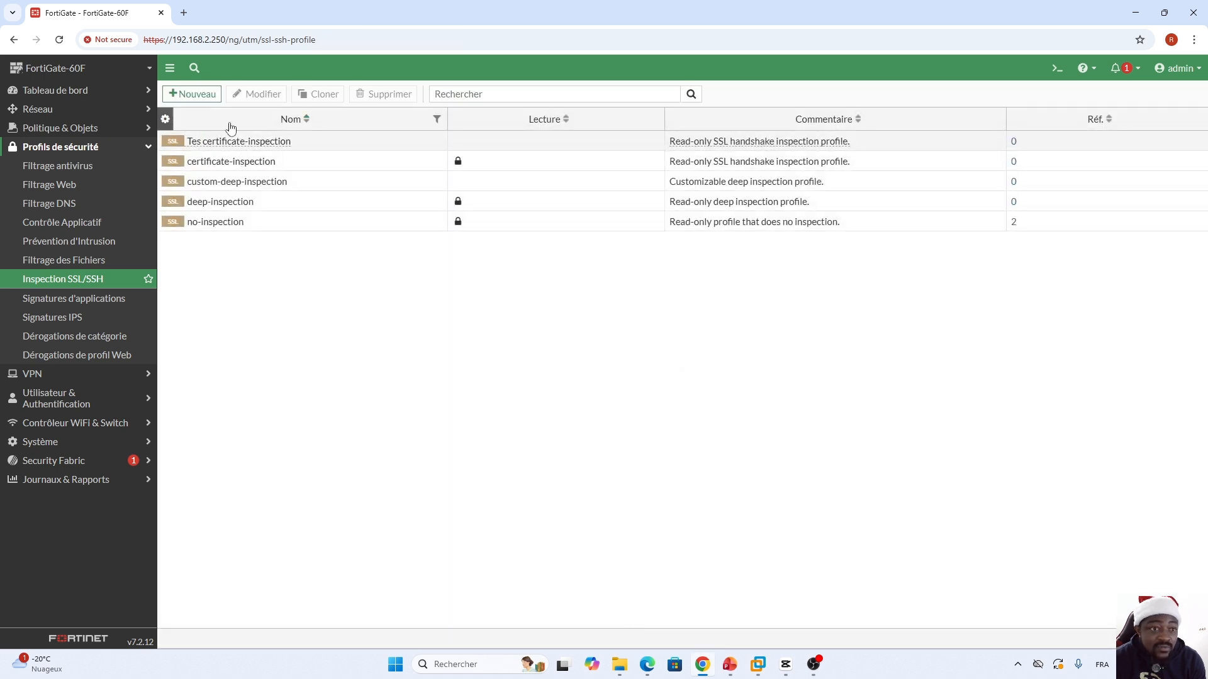
Step: Go to the firewall policies and open the Port5_To_Internet policy for editing
click(94, 148)
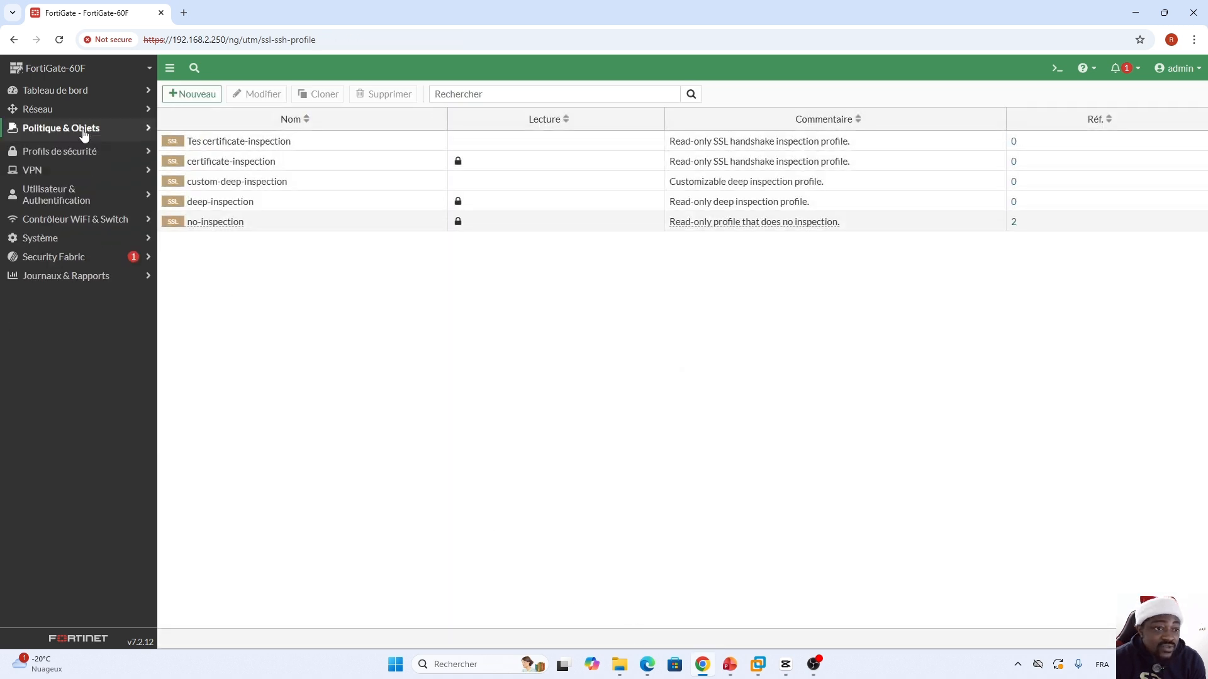
click(84, 132)
click(76, 150)
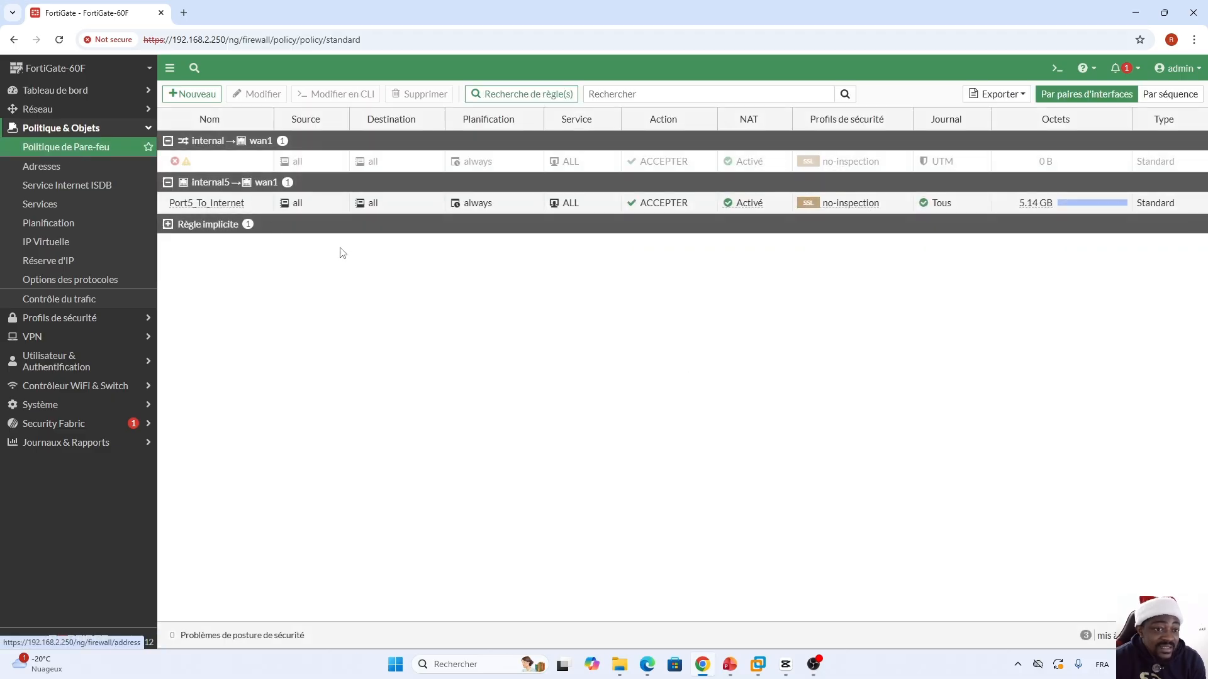
click(263, 203)
click(255, 94)
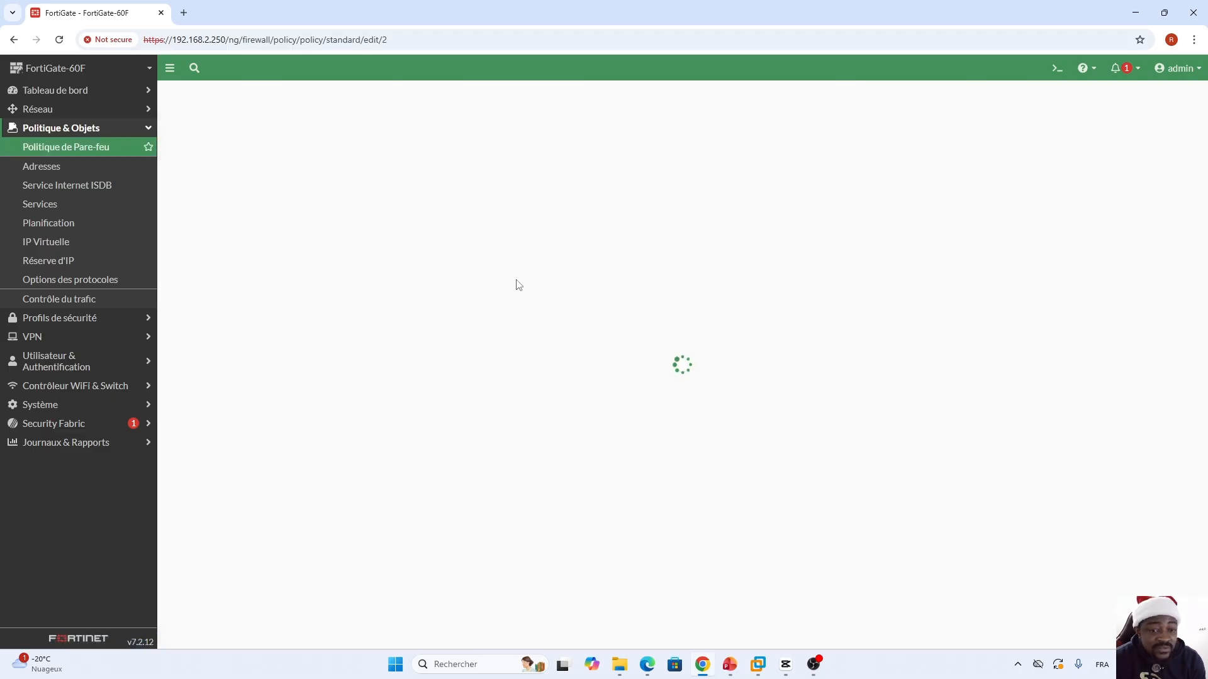
Step: Set the policy's SSL inspection profile to "Tes certificate-inspection" and save the policy
click(418, 573)
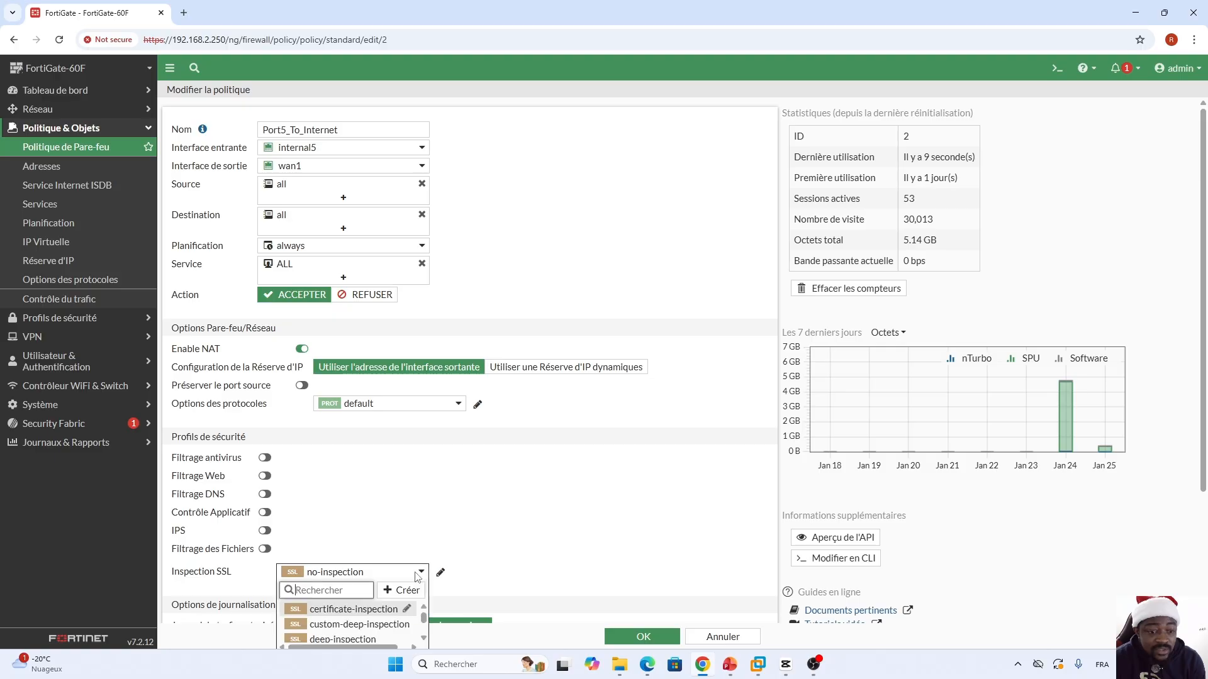
scroll(427, 516, down, 2)
click(420, 471)
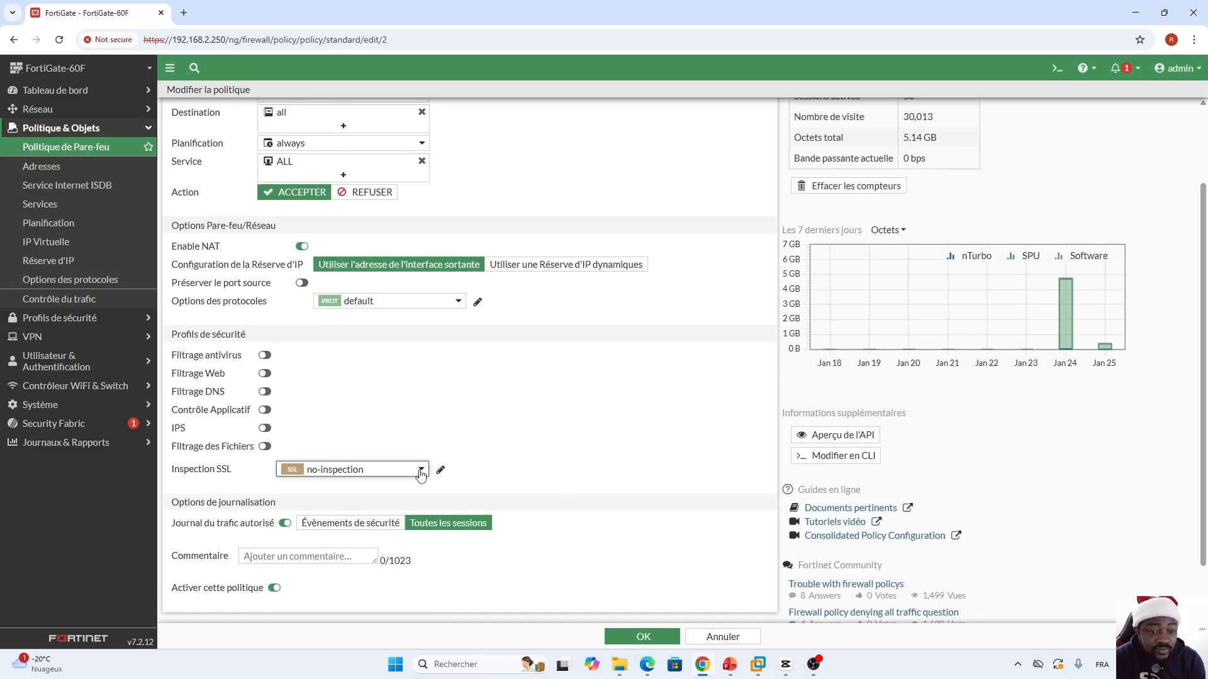
click(420, 472)
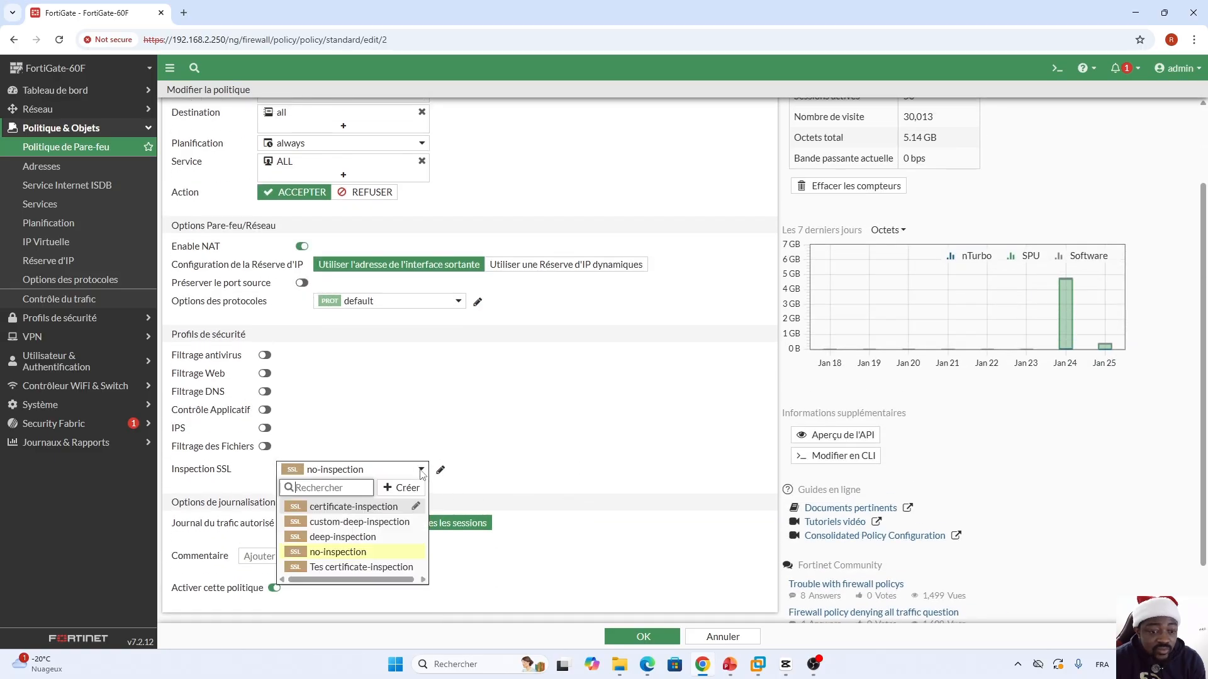
click(344, 568)
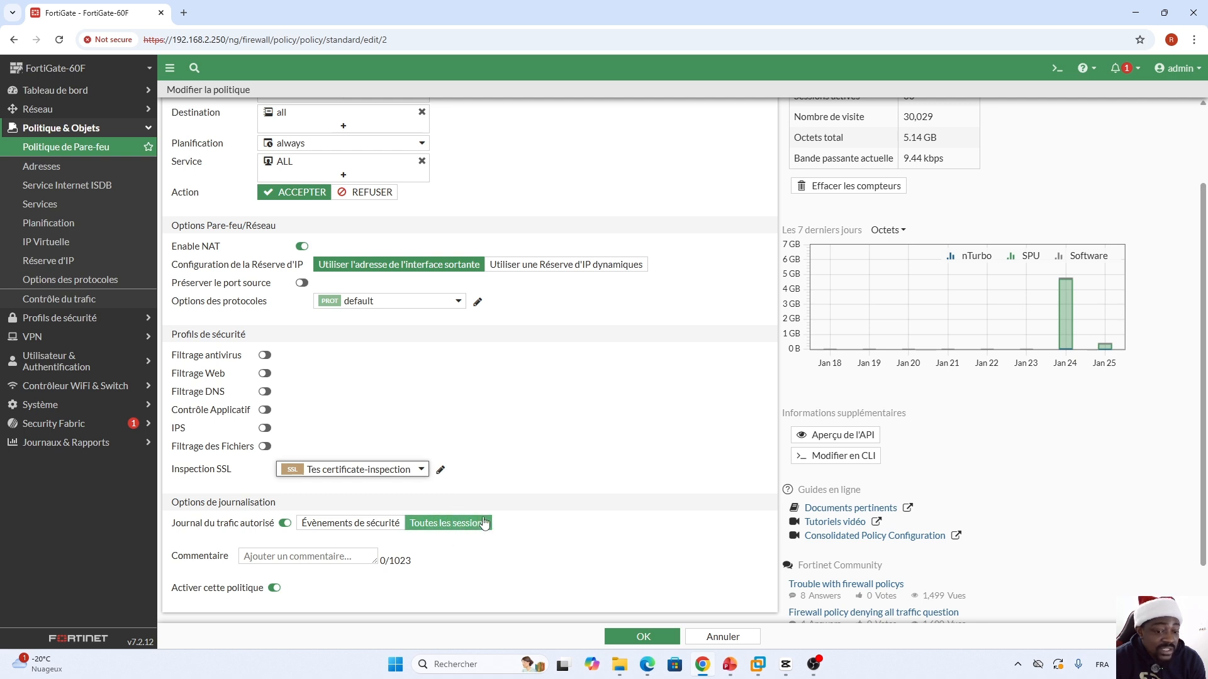
click(644, 637)
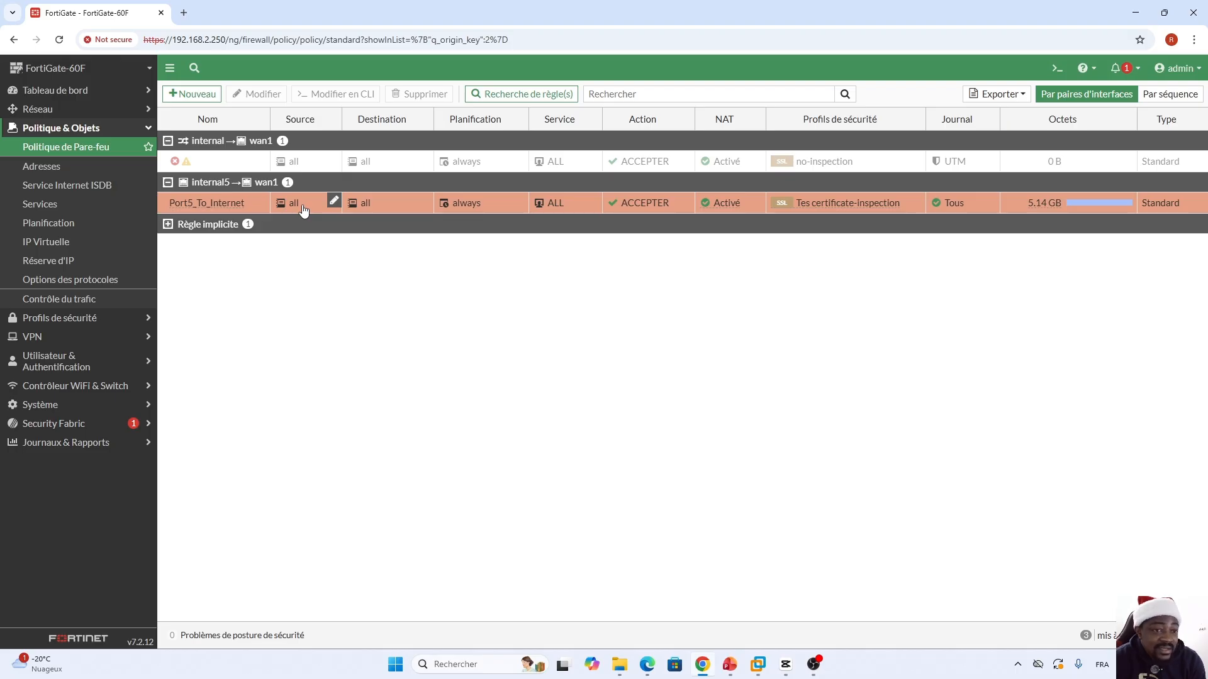
Step: Switch to the Win10 virtual machine in VMware Workstation, maximize its Chrome window and reload the YouTube site
click(757, 666)
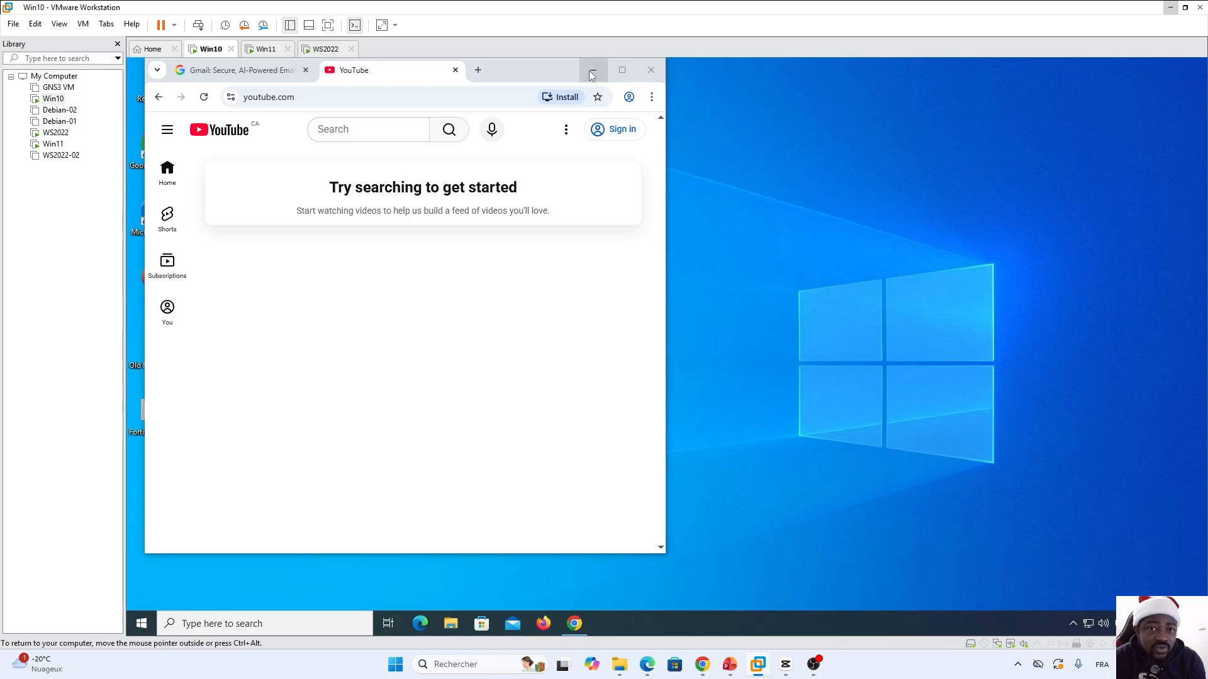
drag(539, 70, 729, 131)
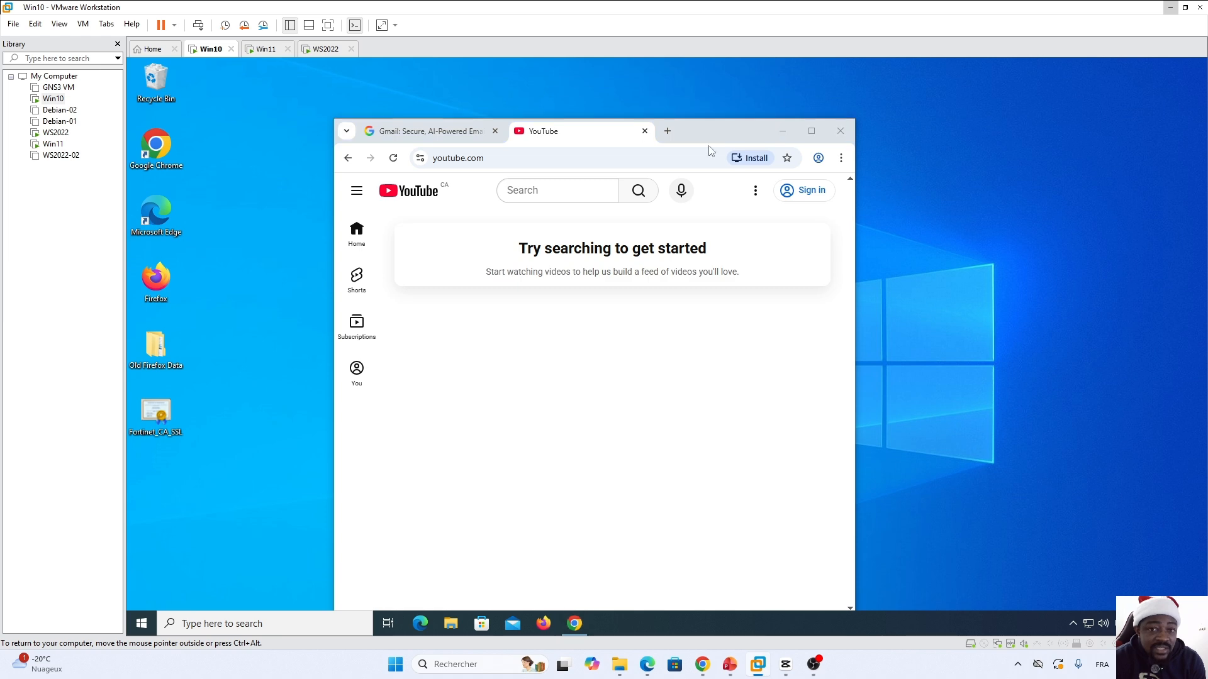
click(811, 130)
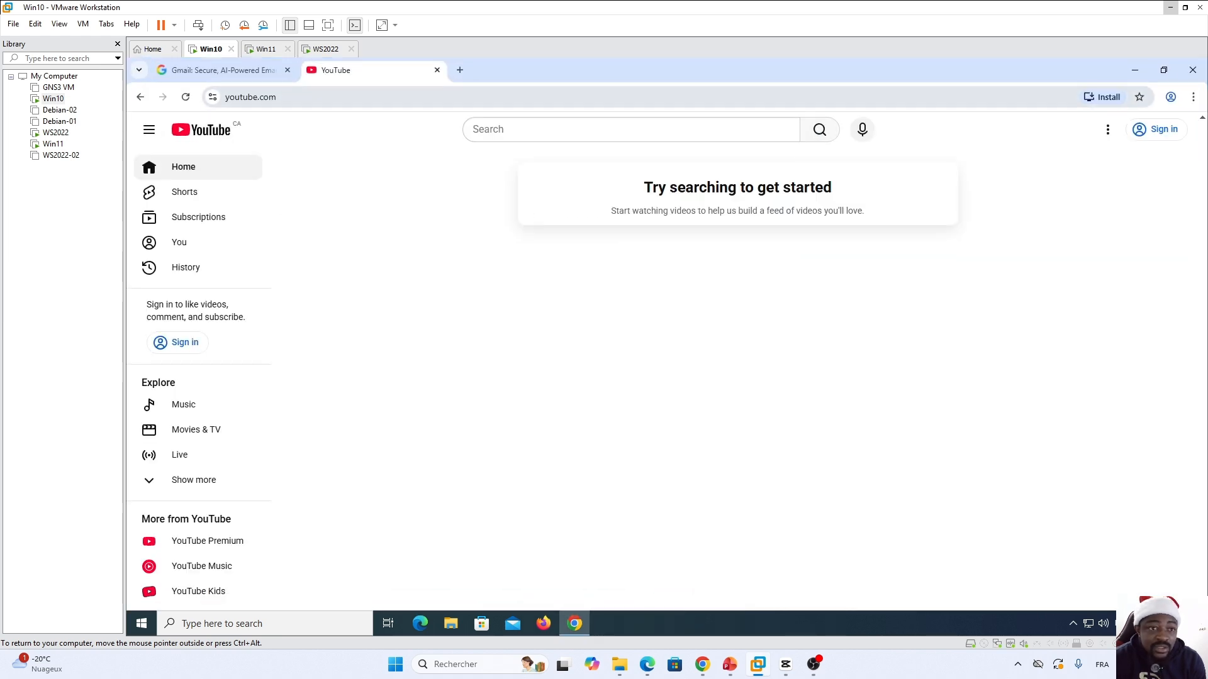
click(353, 97)
click(352, 97)
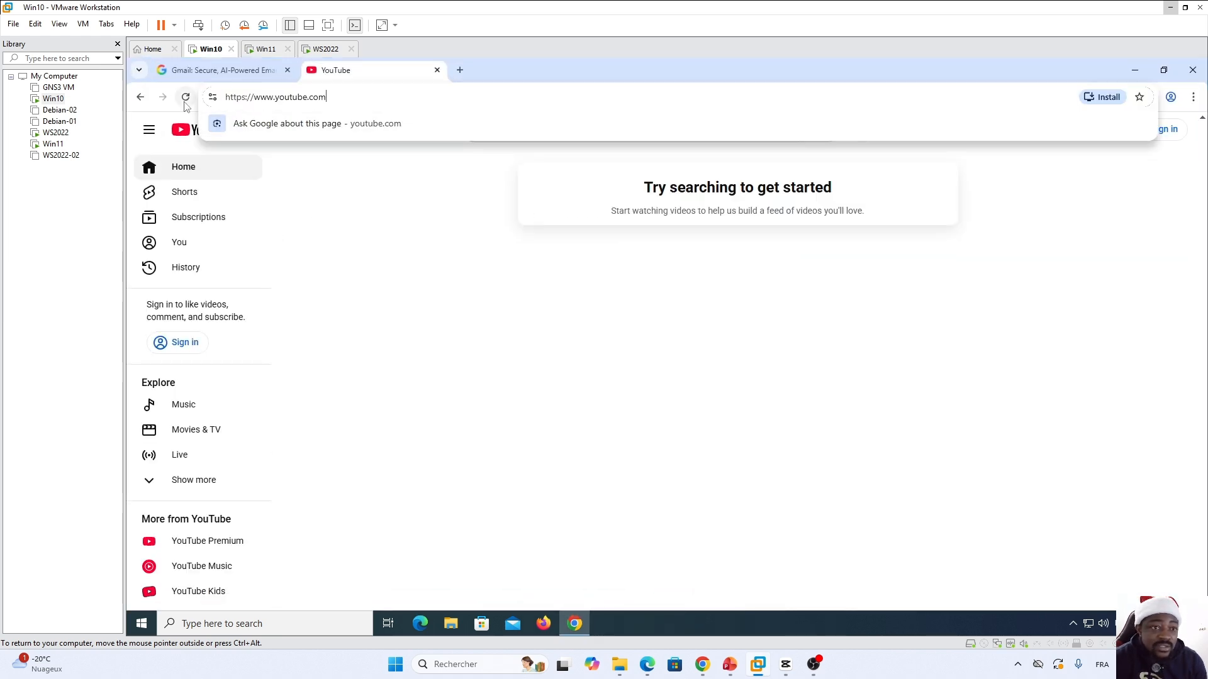
key(Return)
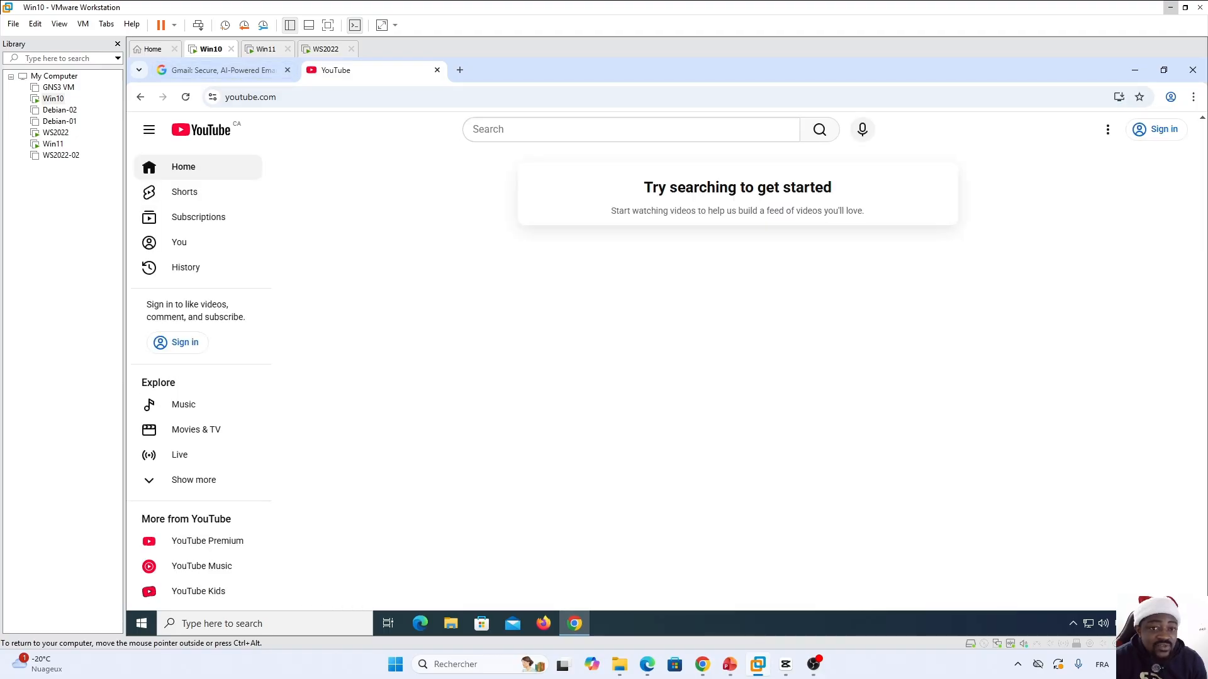
Step: Search YouTube for "usa" to check that the site works through the firewall
click(630, 130)
text(usa)
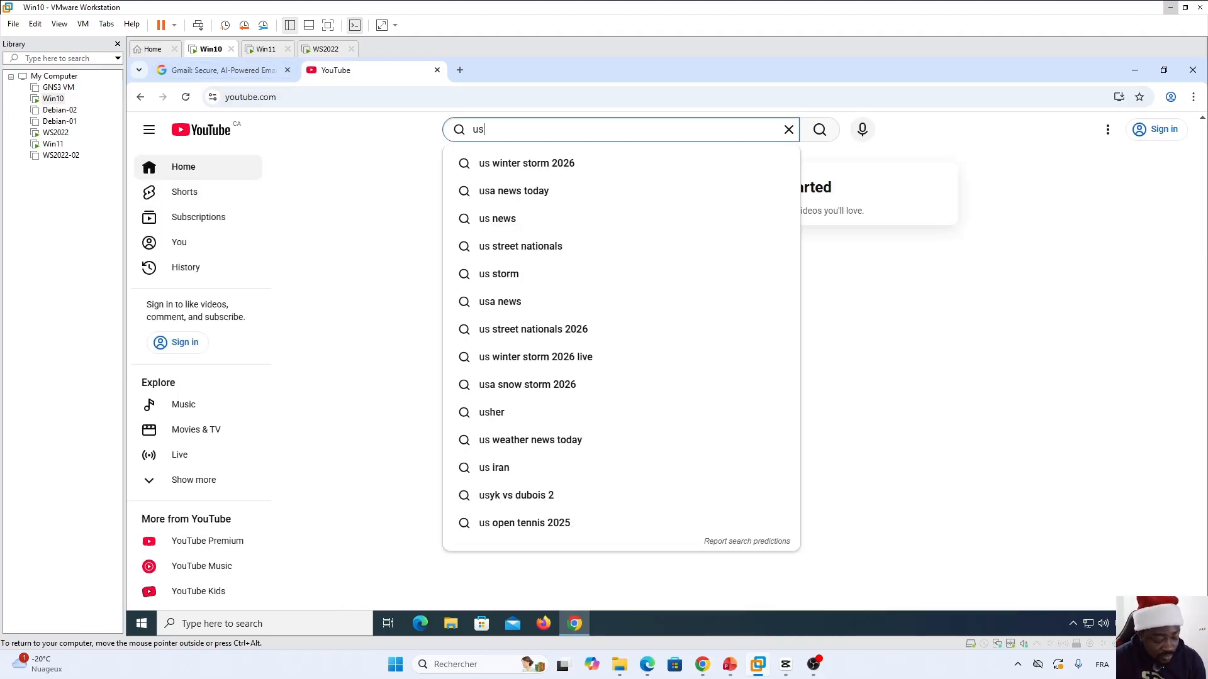
key(Return)
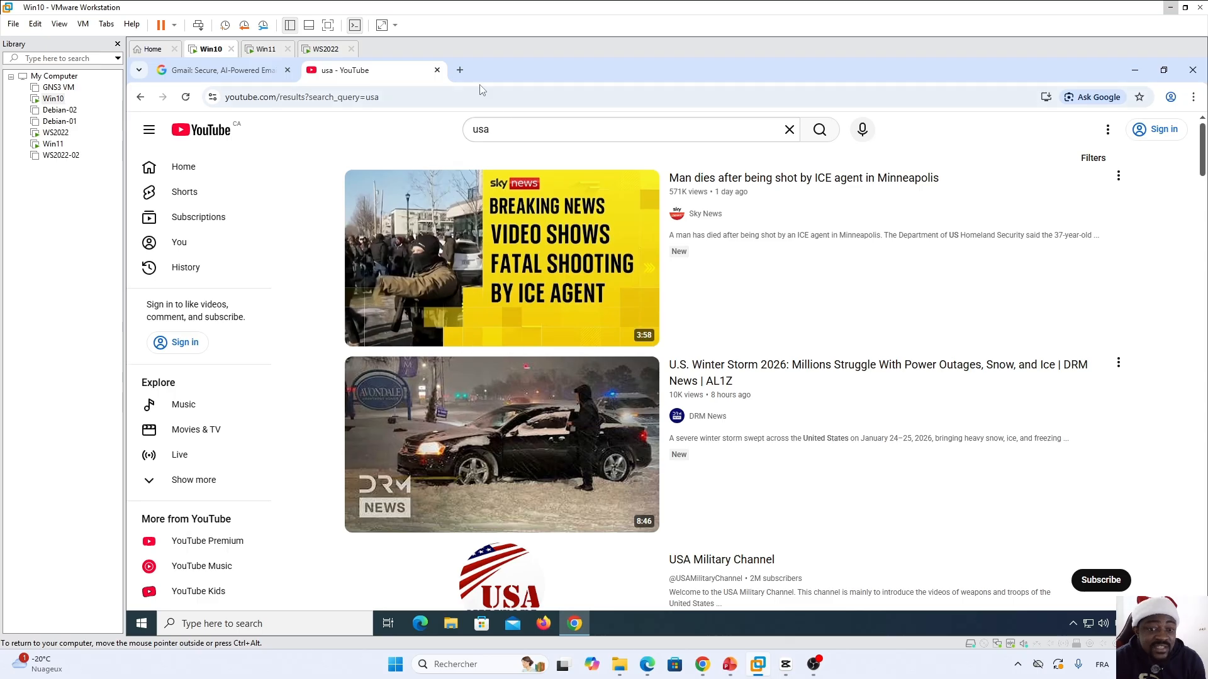
Step: Run a web search for "google" in the browser tab showing the Gmail page
click(214, 71)
click(313, 97)
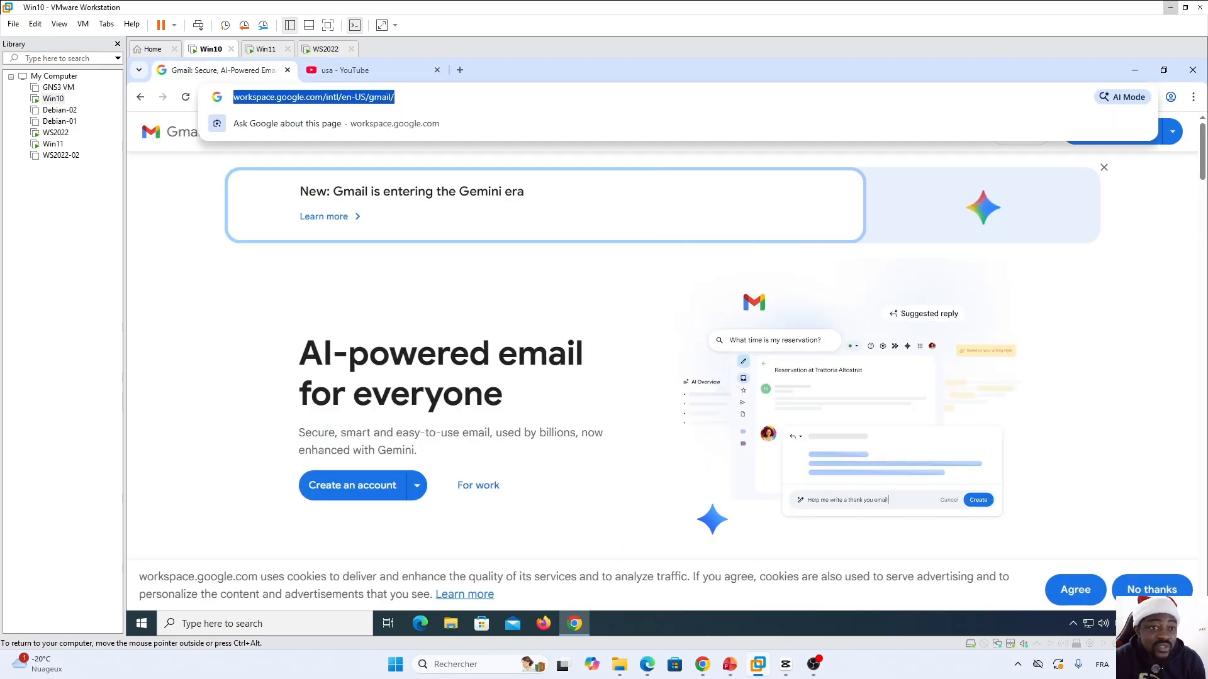
text(google)
key(Return)
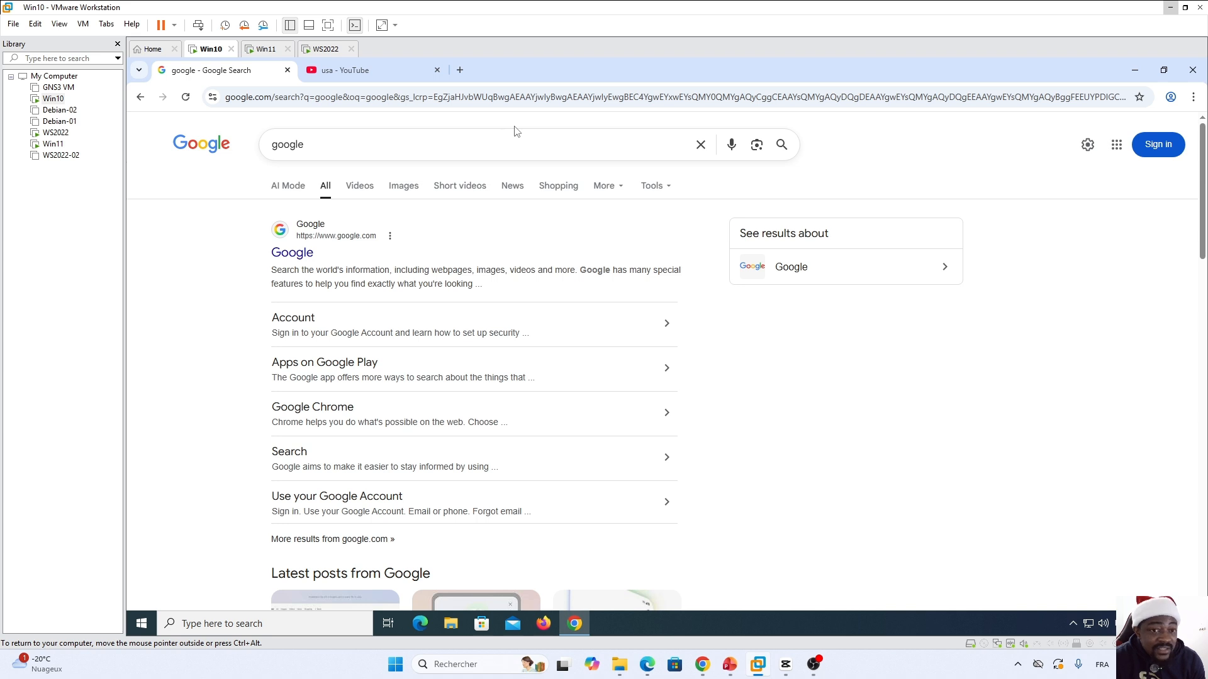
Step: Open badssl.com in a new browser tab and look through its list of certificate tests
click(460, 70)
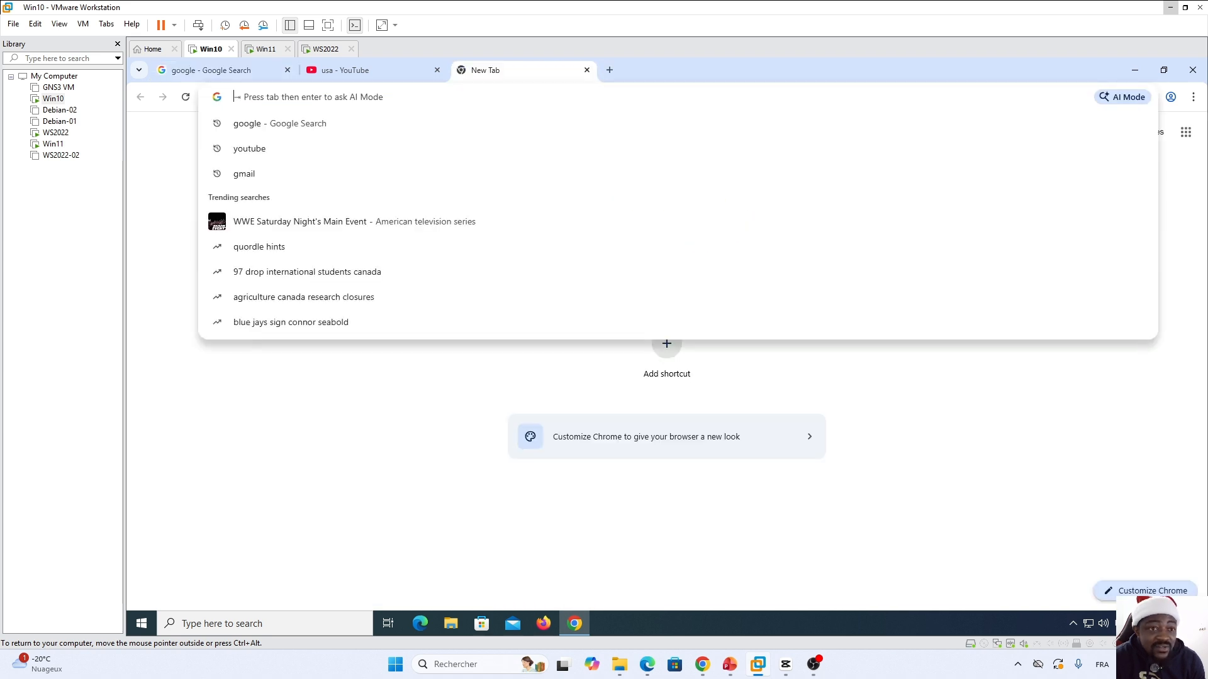
text(badss)
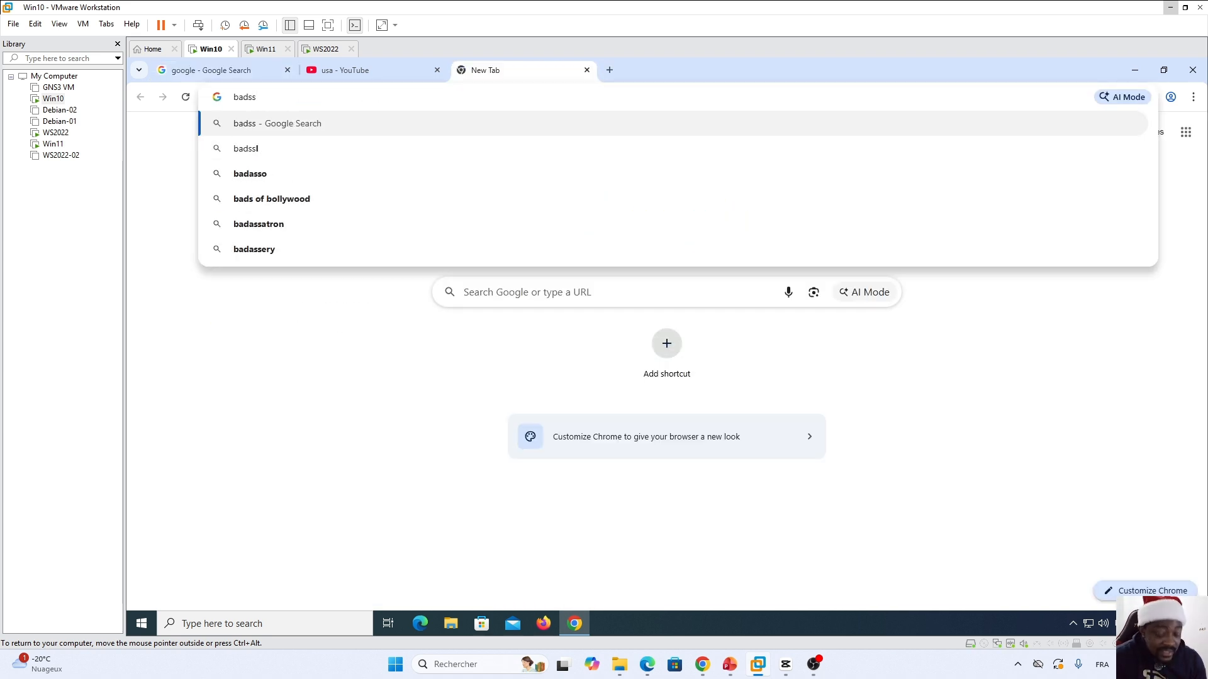
text(l.com)
key(Return)
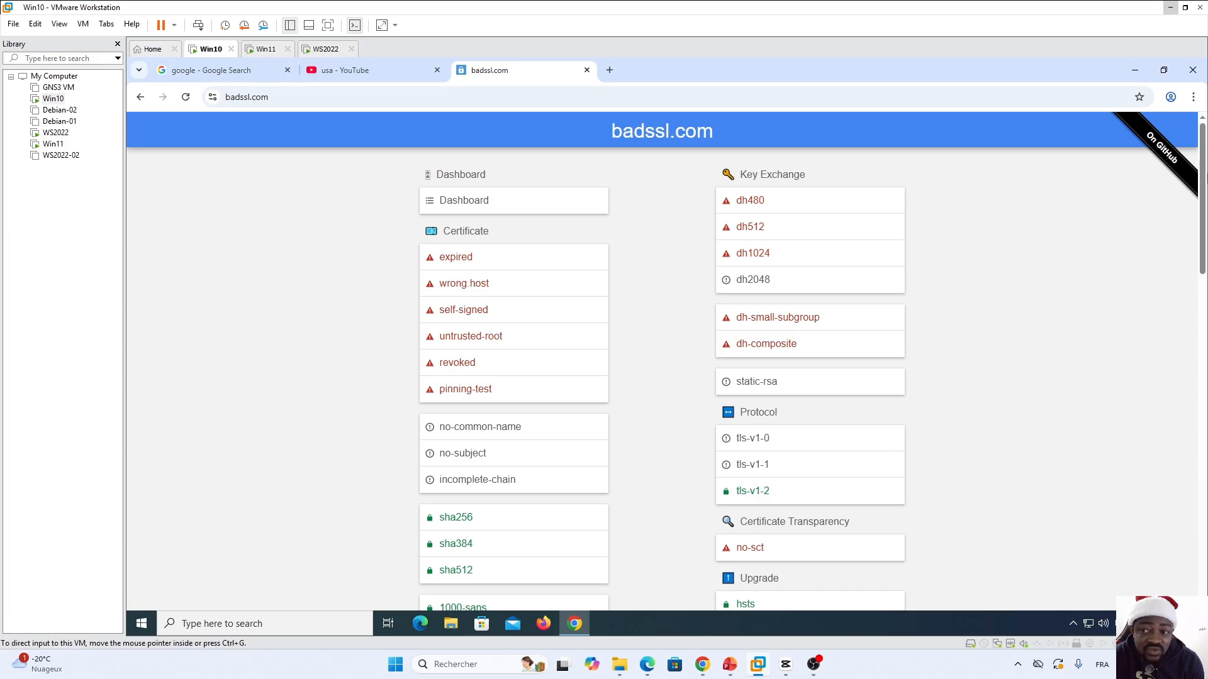
drag(1201, 176, 1108, 191)
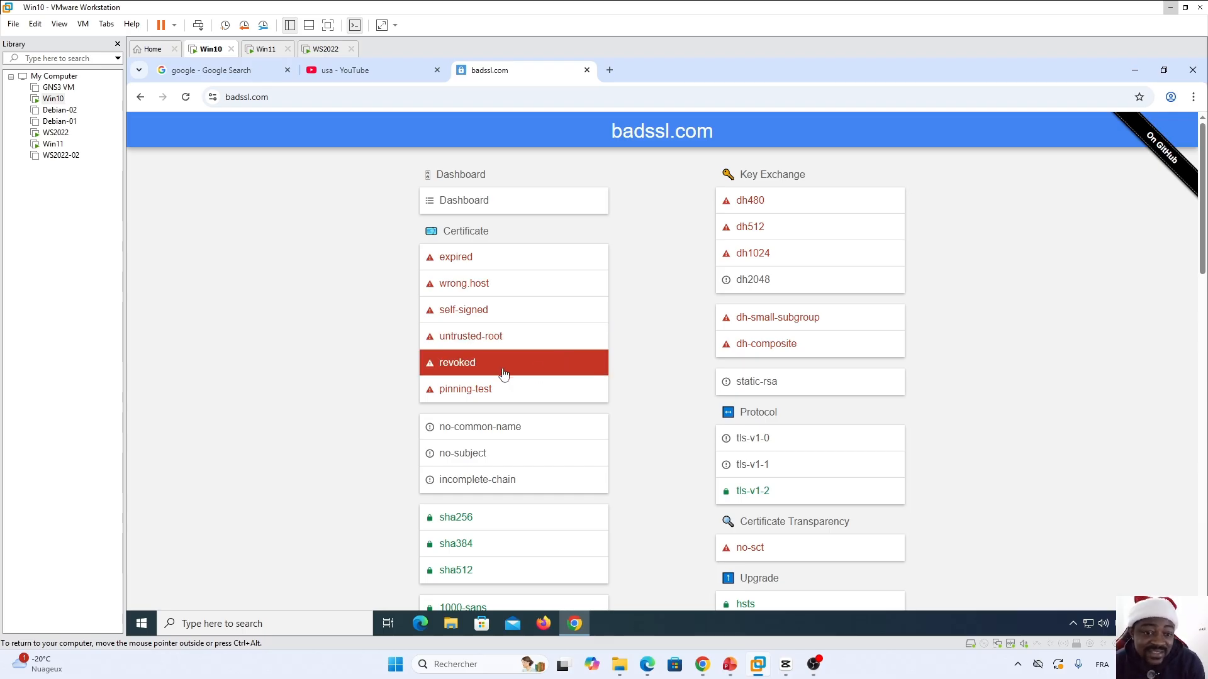
Step: Open the revoked certificate test on badssl.com and read the advanced details of the browser's response
click(462, 363)
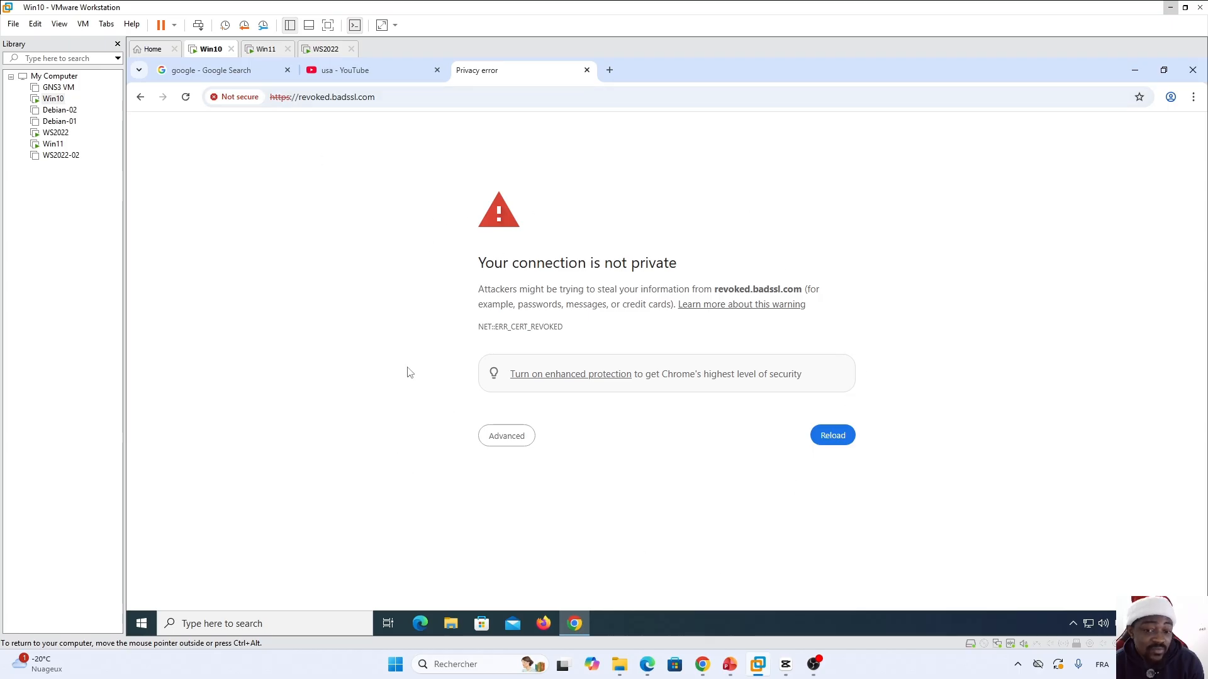
click(504, 436)
scroll(1077, 354, down, 1)
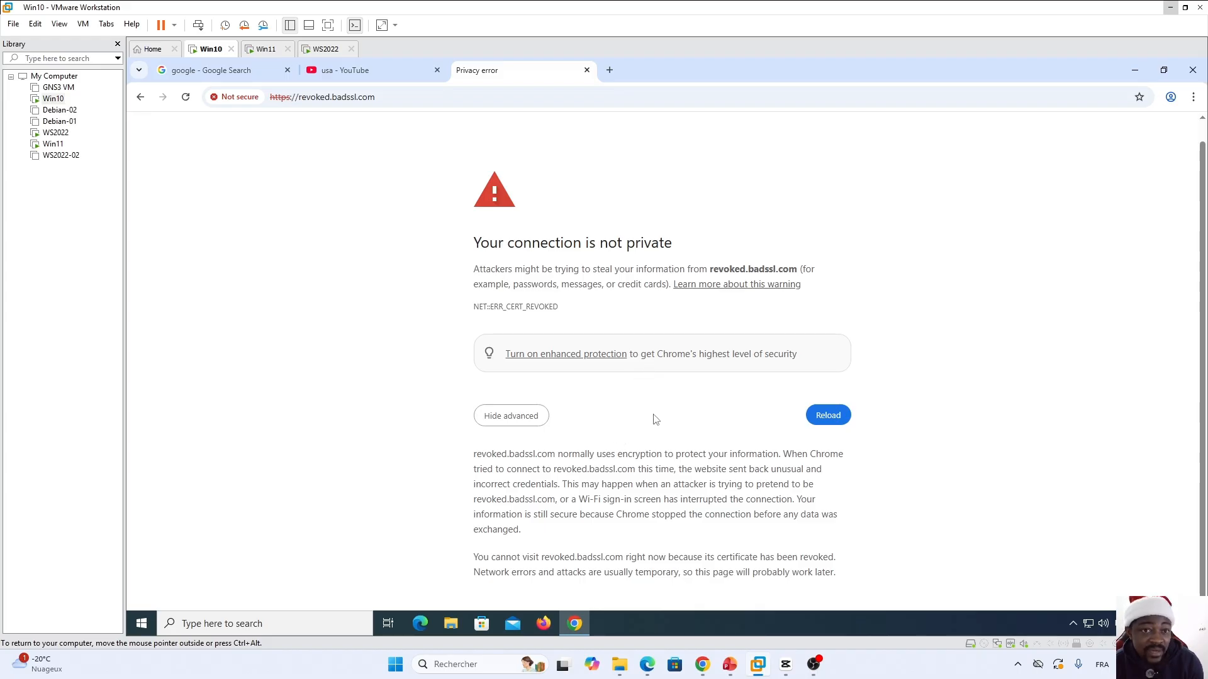
Step: Return to the FortiGate page in the host's Chrome and open the "Tes certificate-inspection" SSL/SSH profile for editing
click(701, 670)
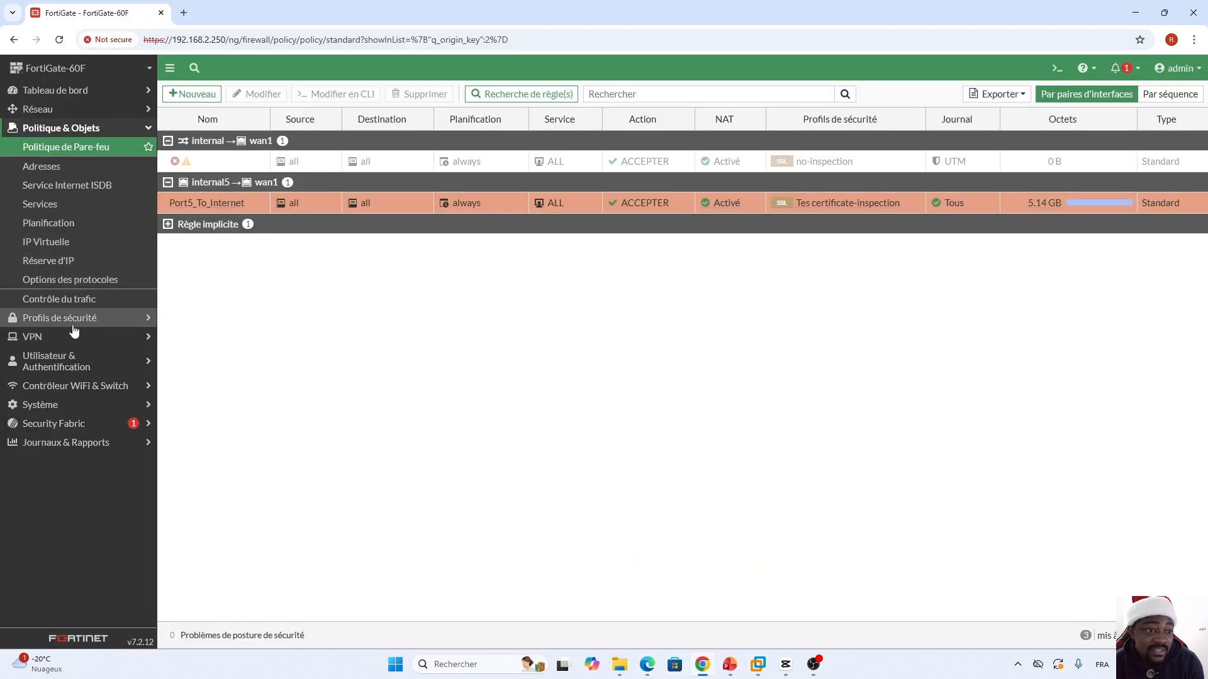
click(111, 128)
click(94, 146)
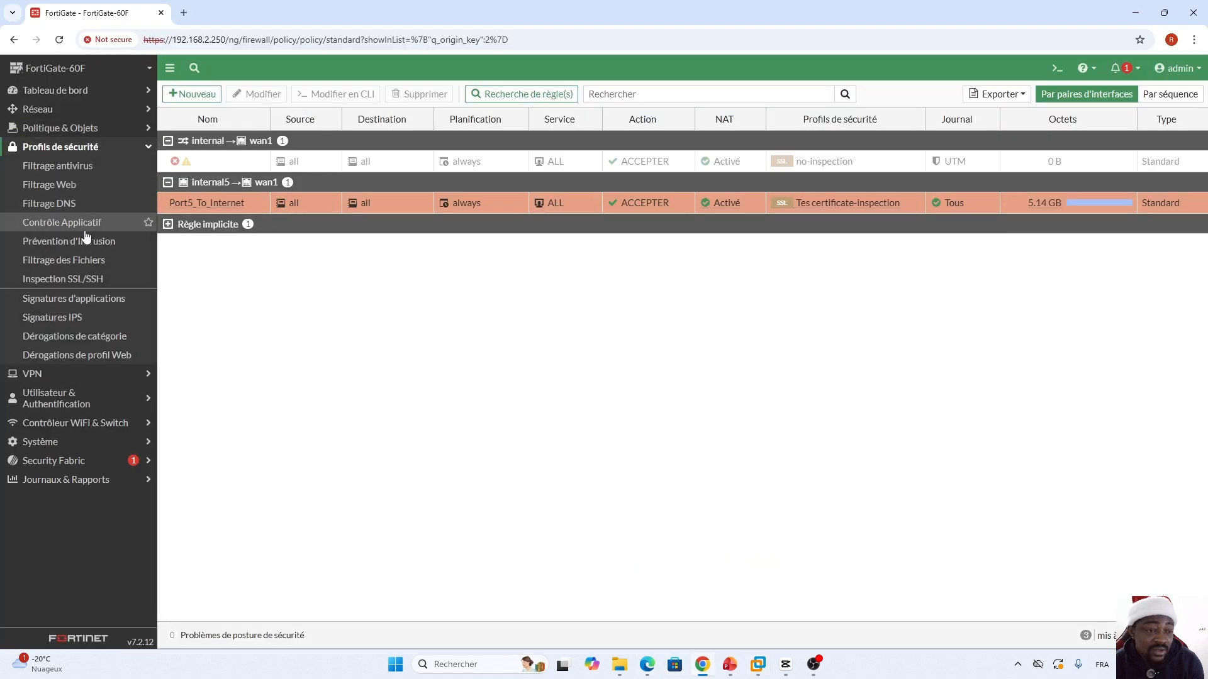
click(90, 280)
click(307, 146)
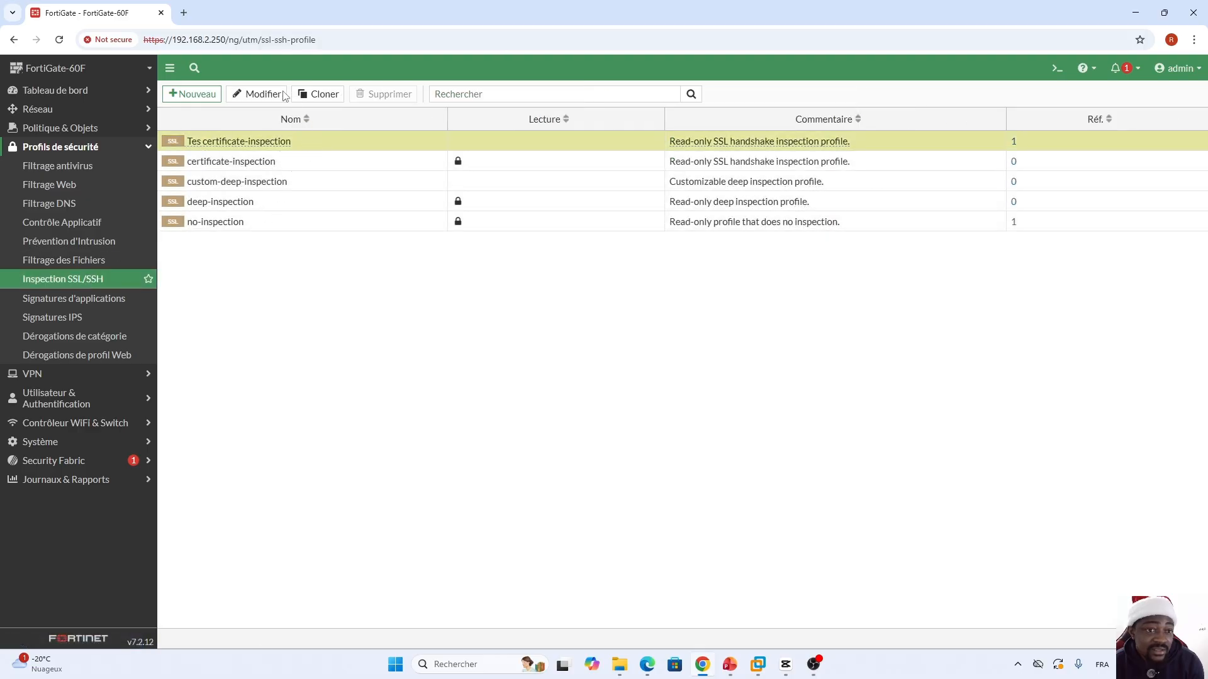
click(263, 96)
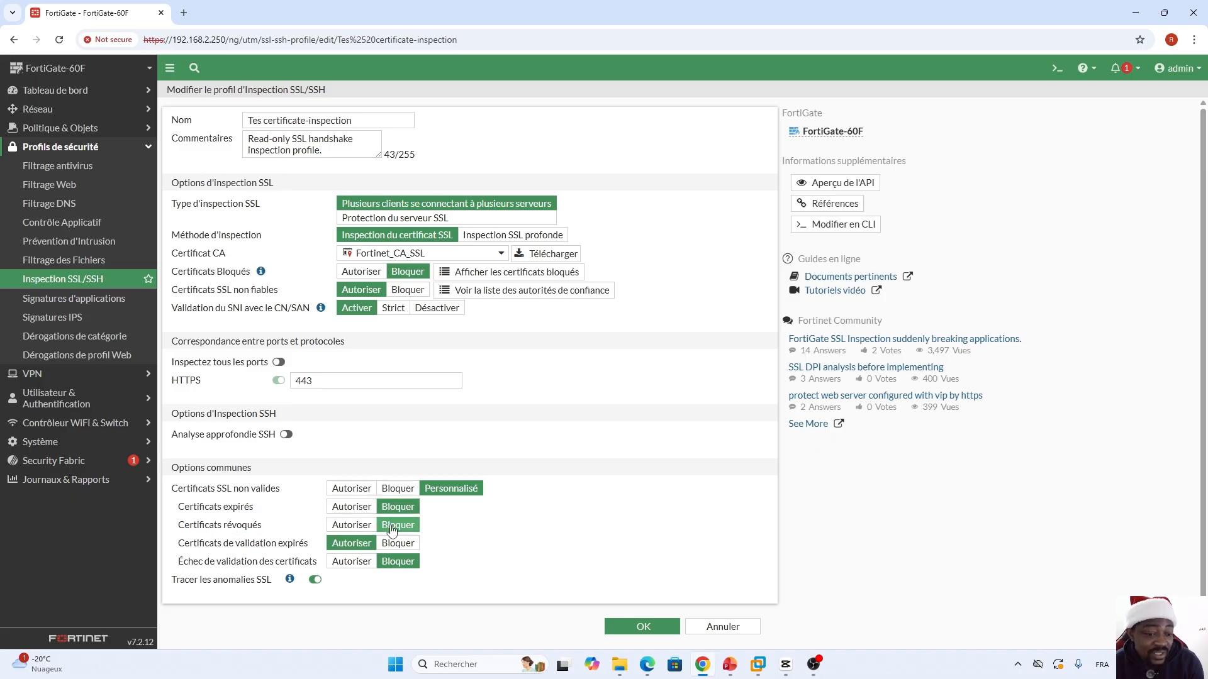
Step: Switch to the Win10 virtual machine, open the self-signed certificate test on badssl.com and proceed past the privacy warning
click(758, 665)
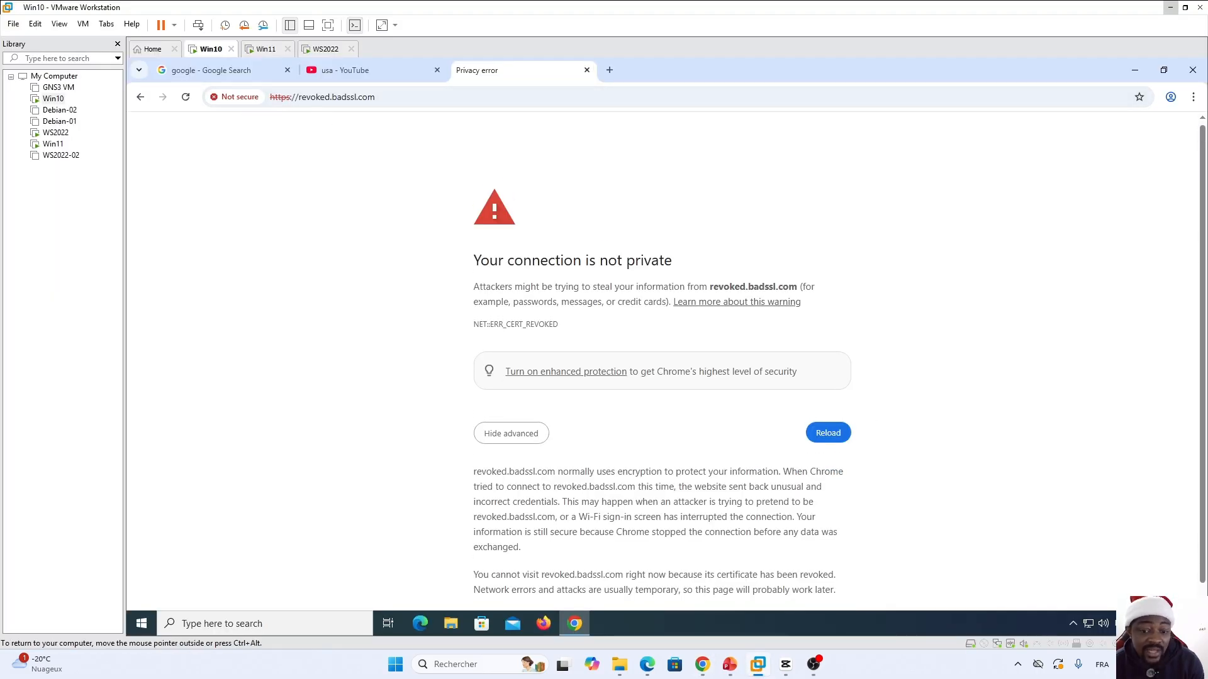
click(140, 97)
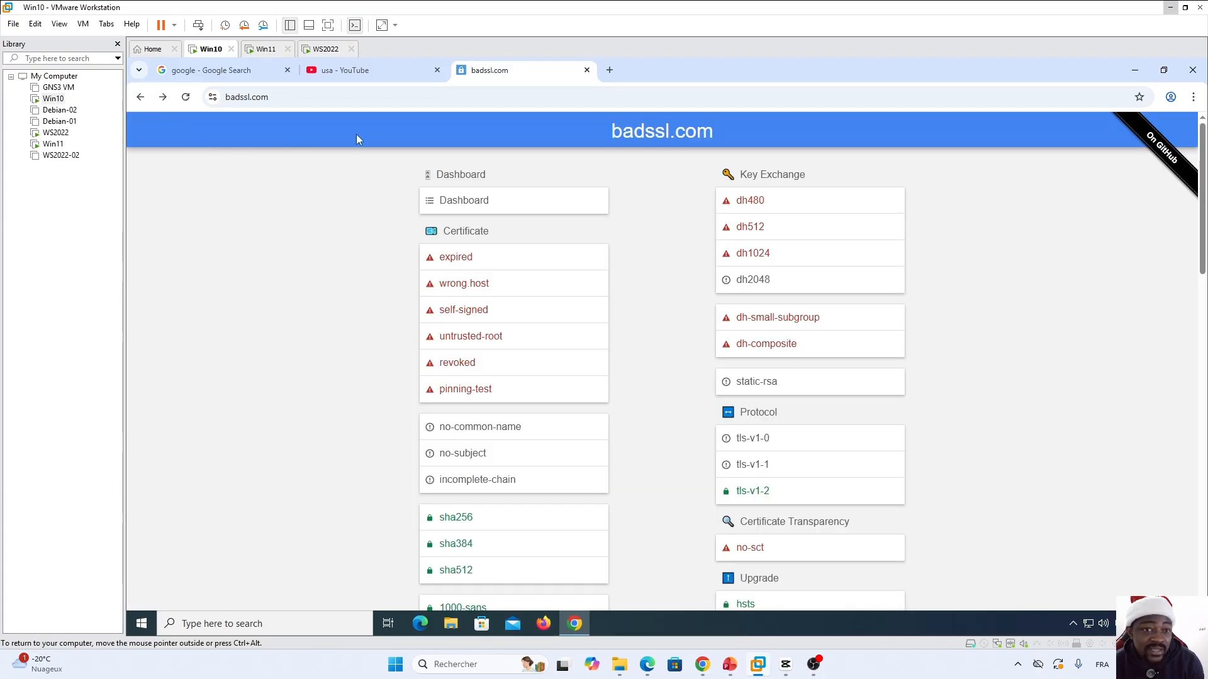
click(480, 315)
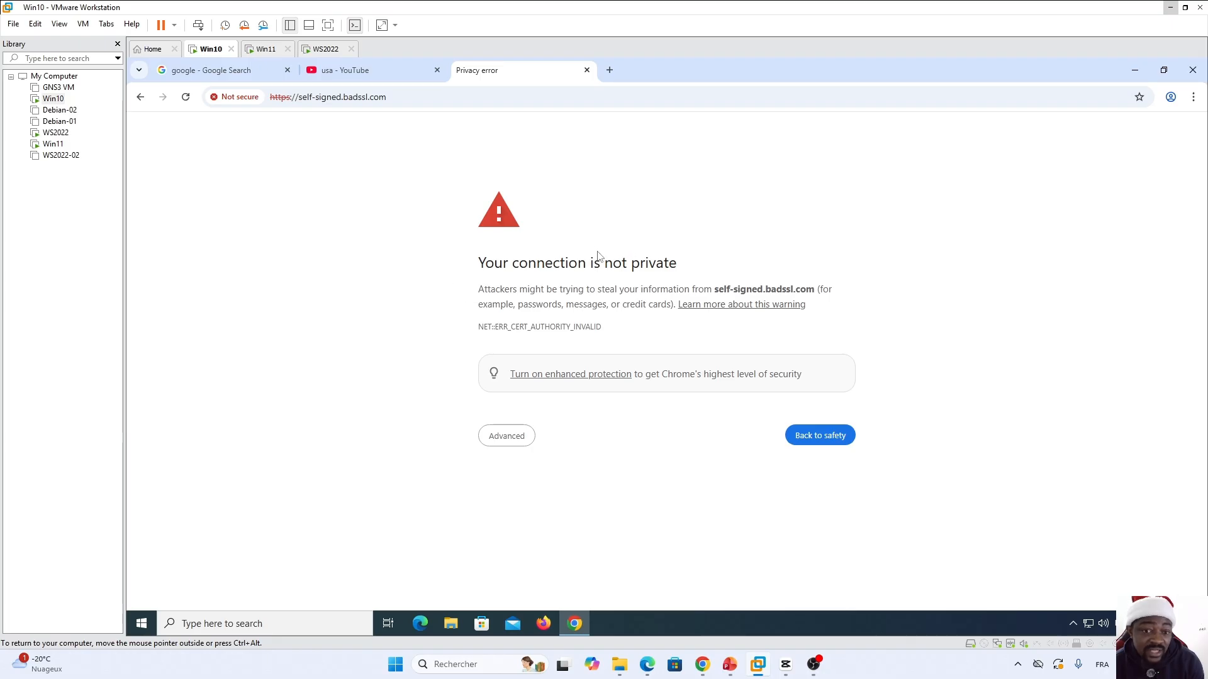
click(515, 440)
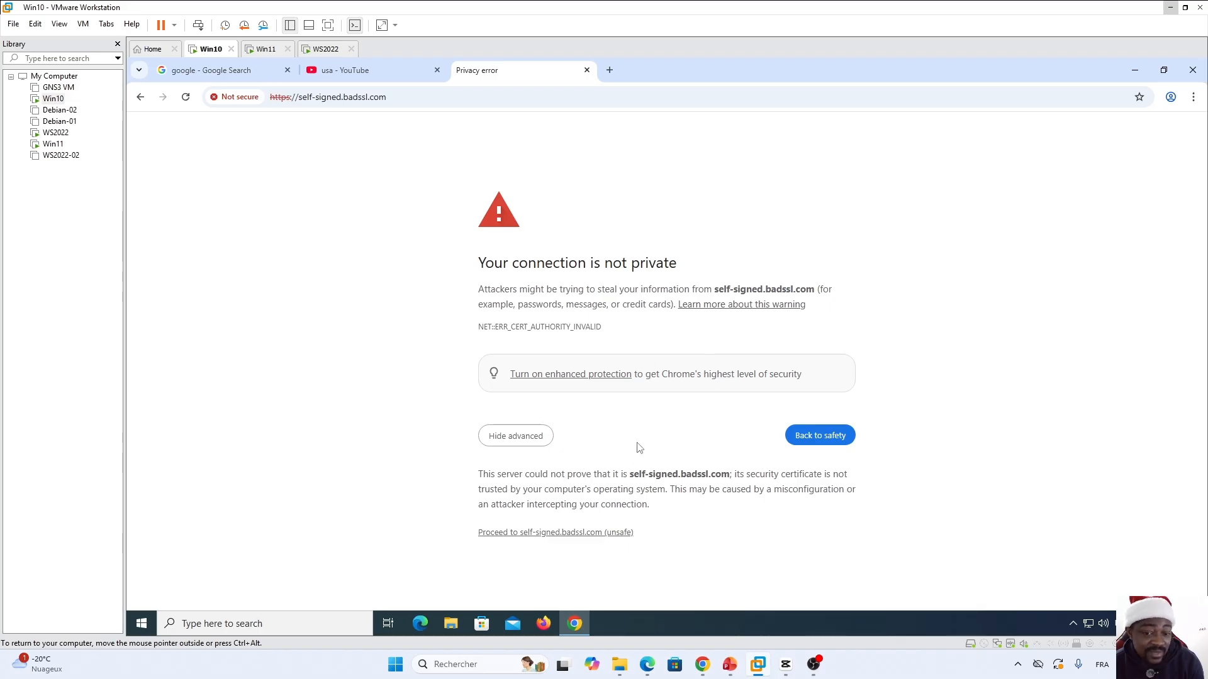
click(574, 535)
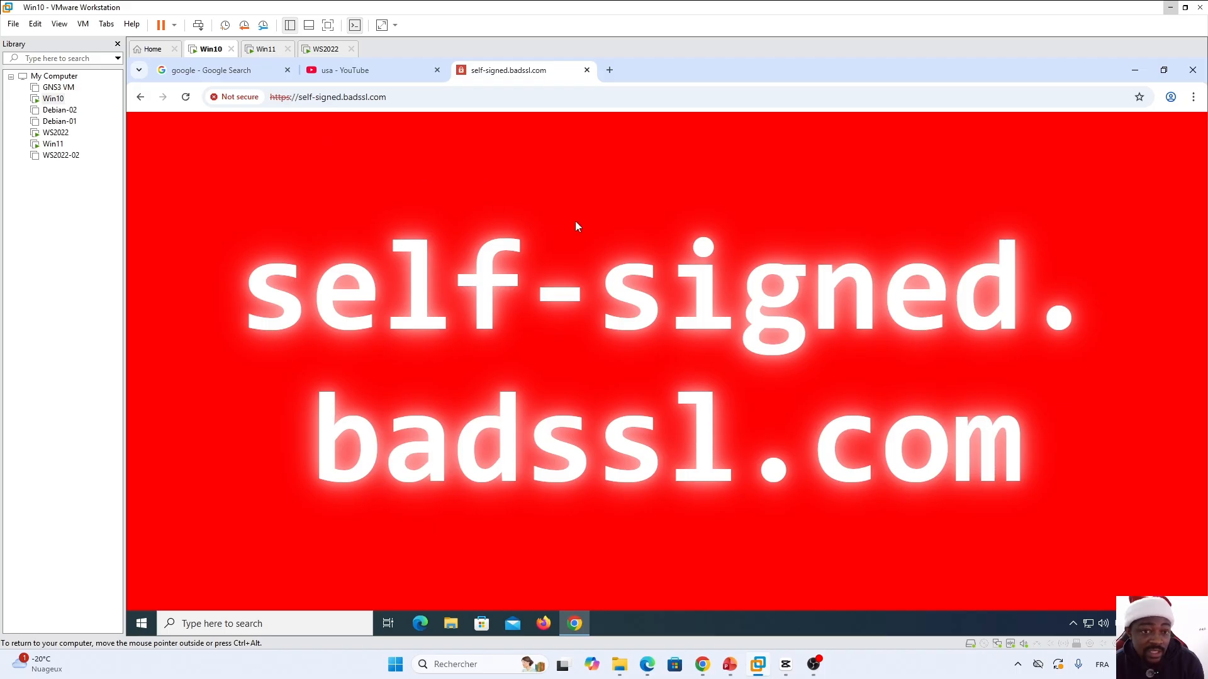
Step: Review the inspection profile's settings in the host's Chrome and return to the badssl.com test list in the Win10 virtual machine
click(702, 664)
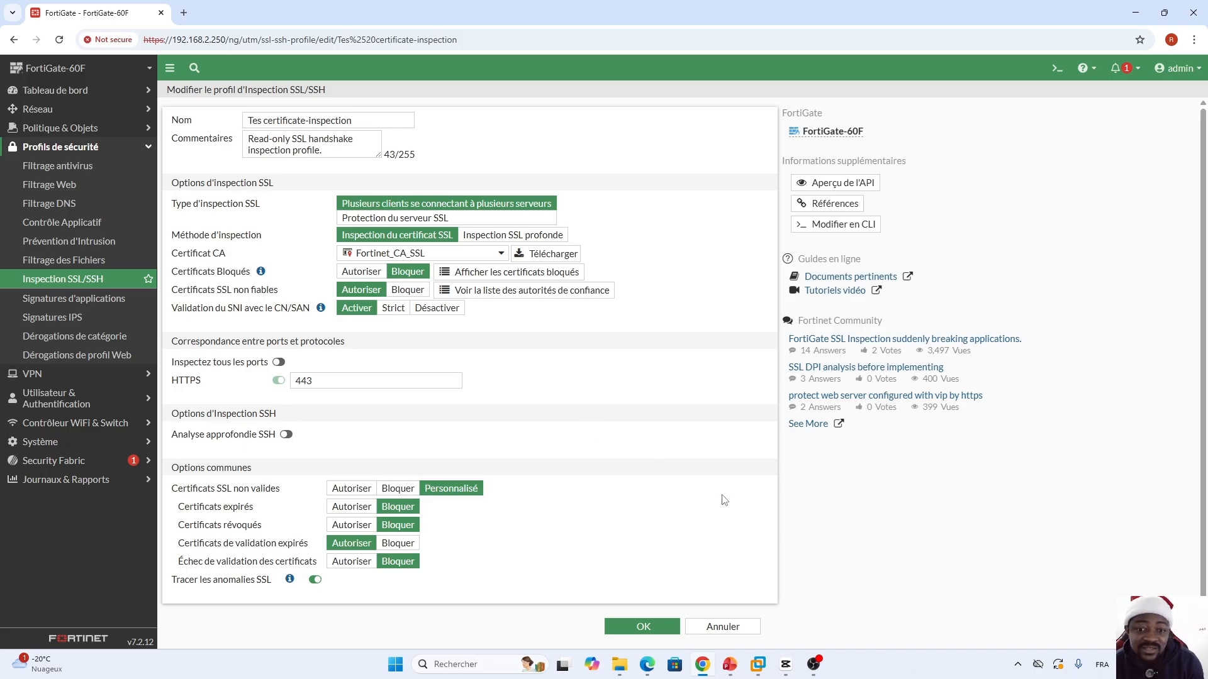
click(703, 666)
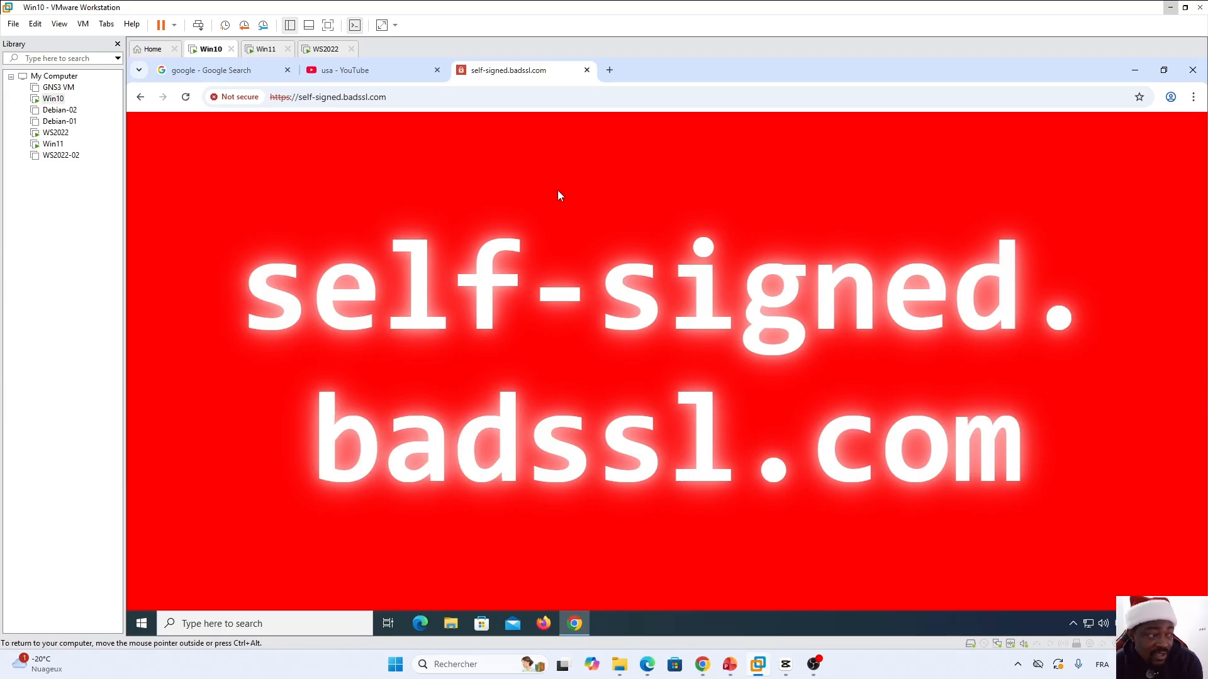
click(141, 97)
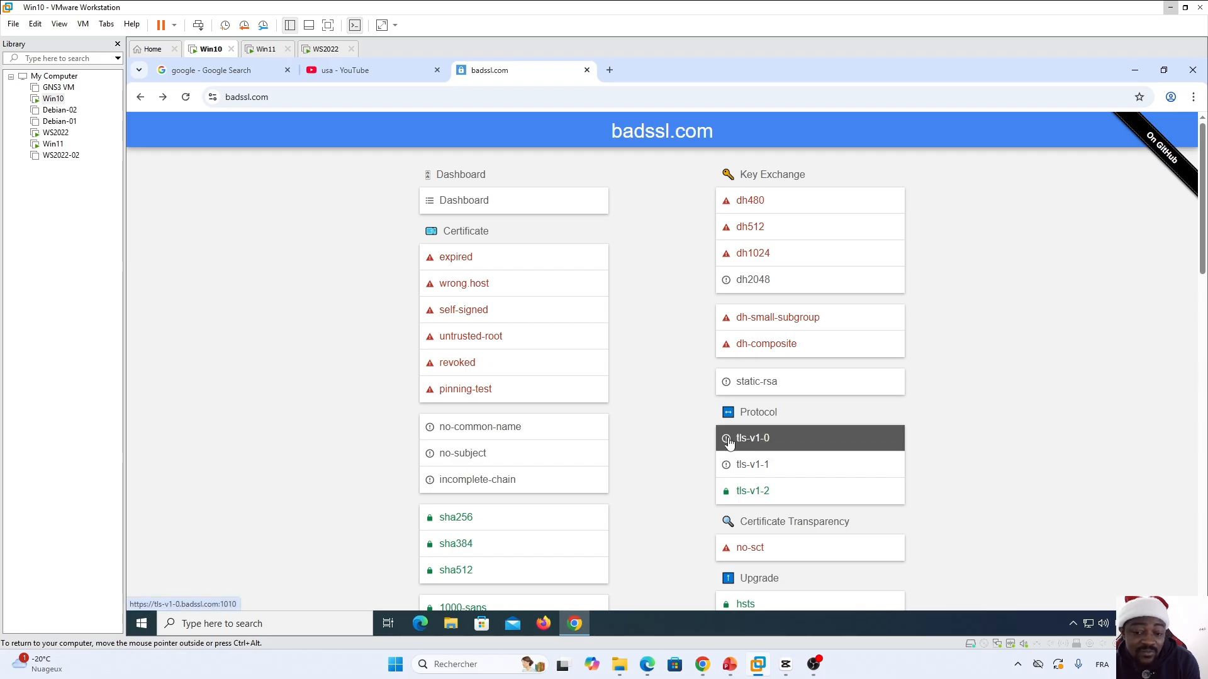
Step: Open the tls-v1-0 protocol test on badssl.com and read the details of the connection error
click(750, 446)
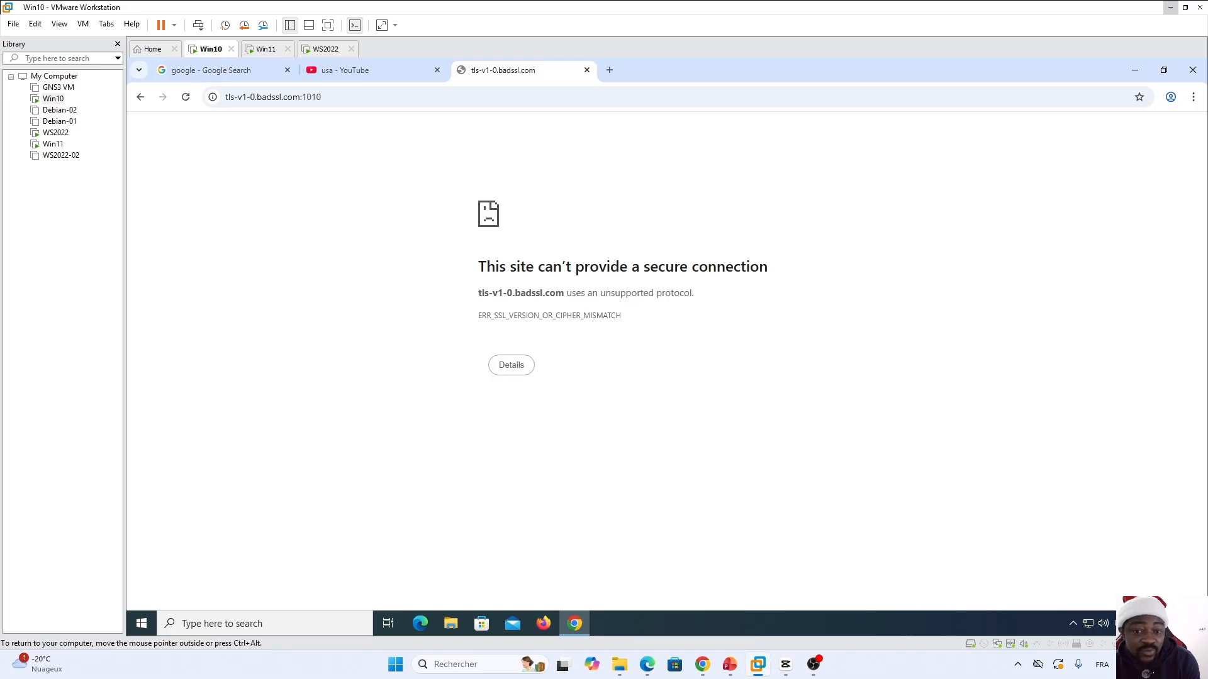
click(518, 364)
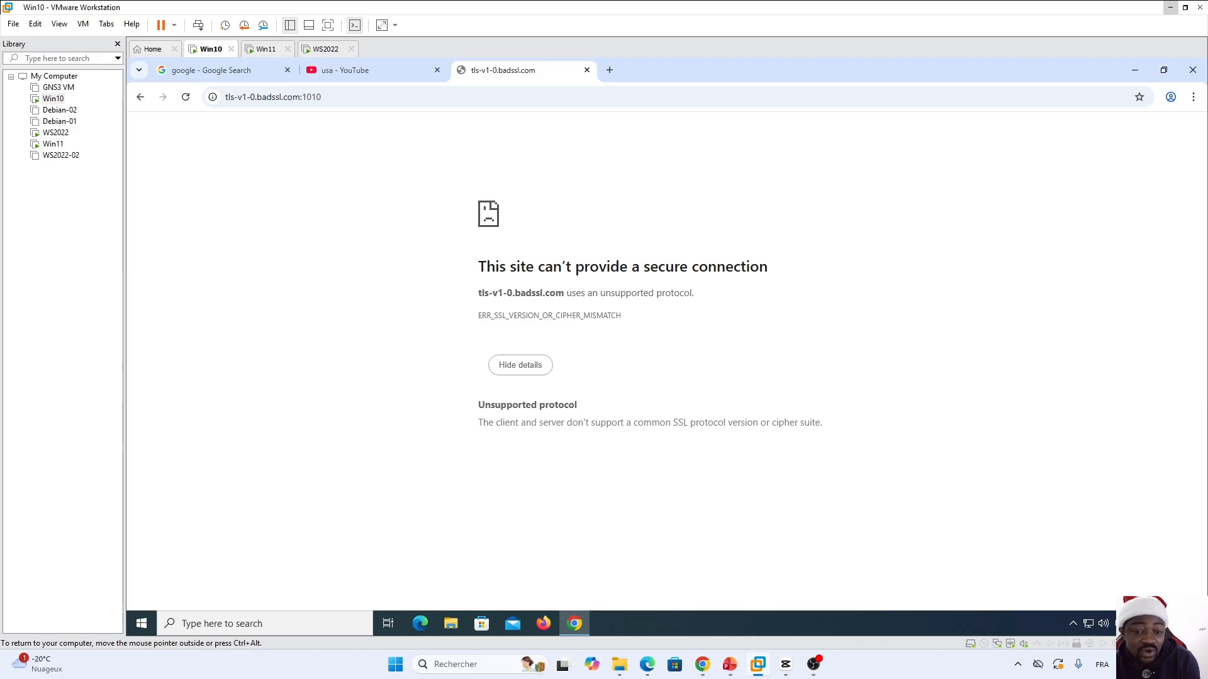
drag(759, 423, 672, 423)
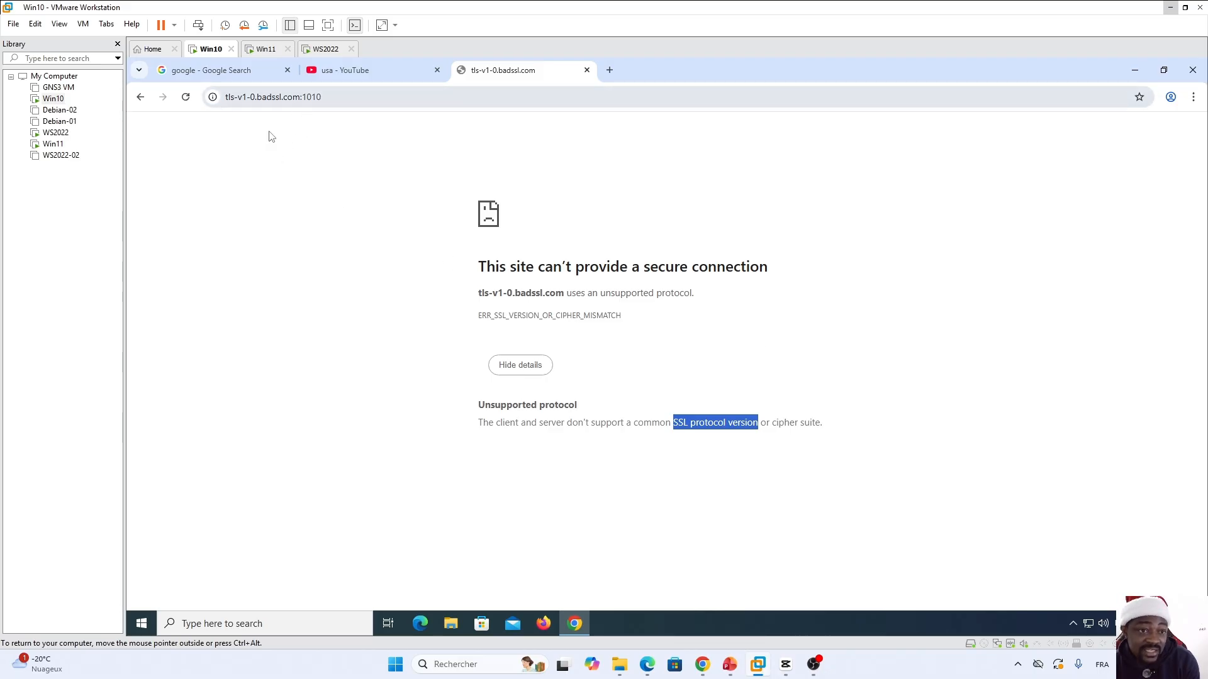
click(719, 414)
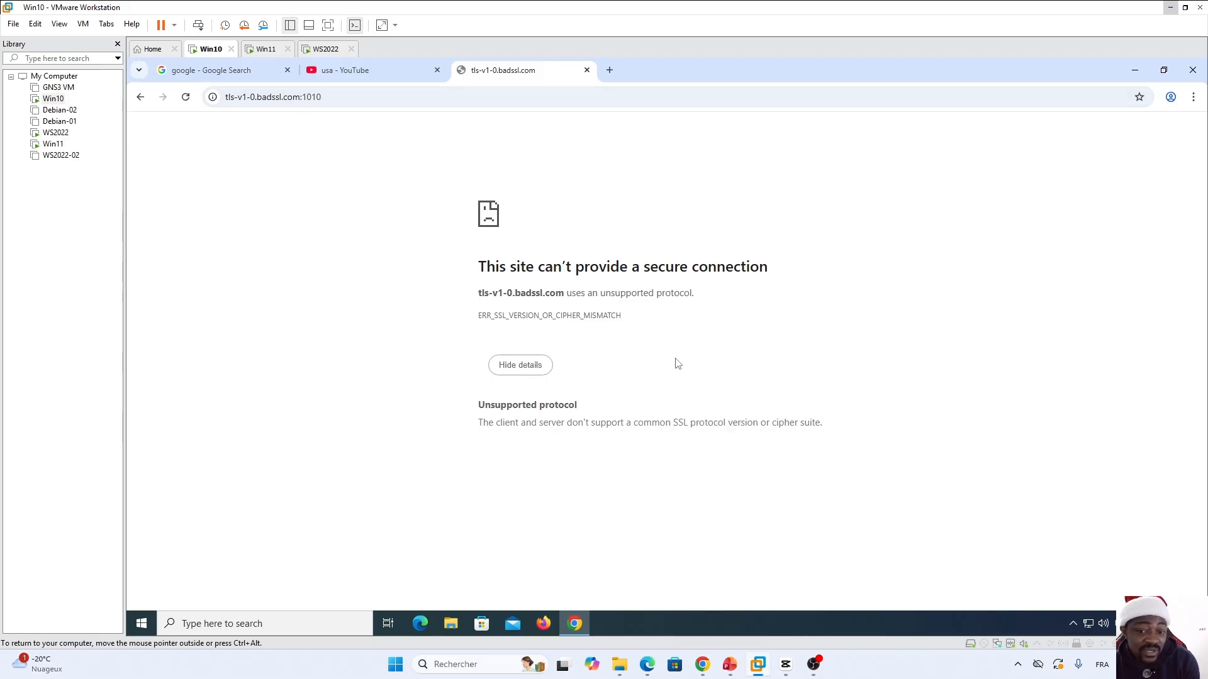
Step: Return to the badssl.com list and try the tls-v1-1 and tls-v1-2 protocol tests in Chrome
click(141, 98)
click(758, 462)
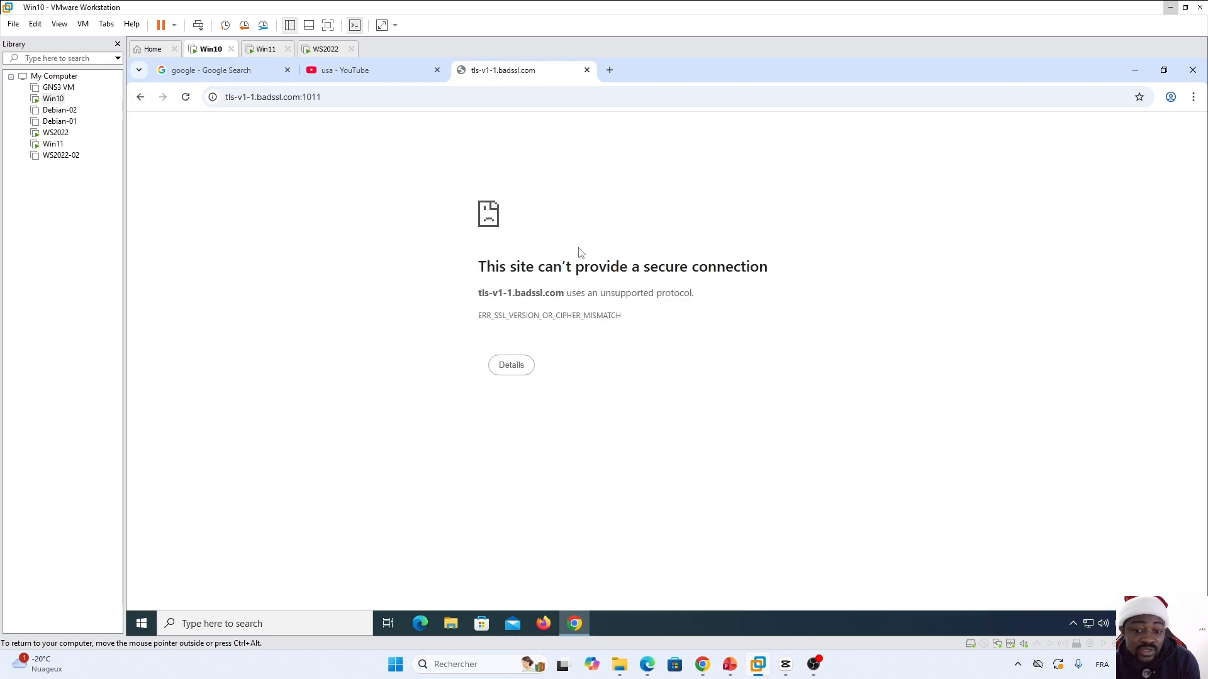
click(140, 97)
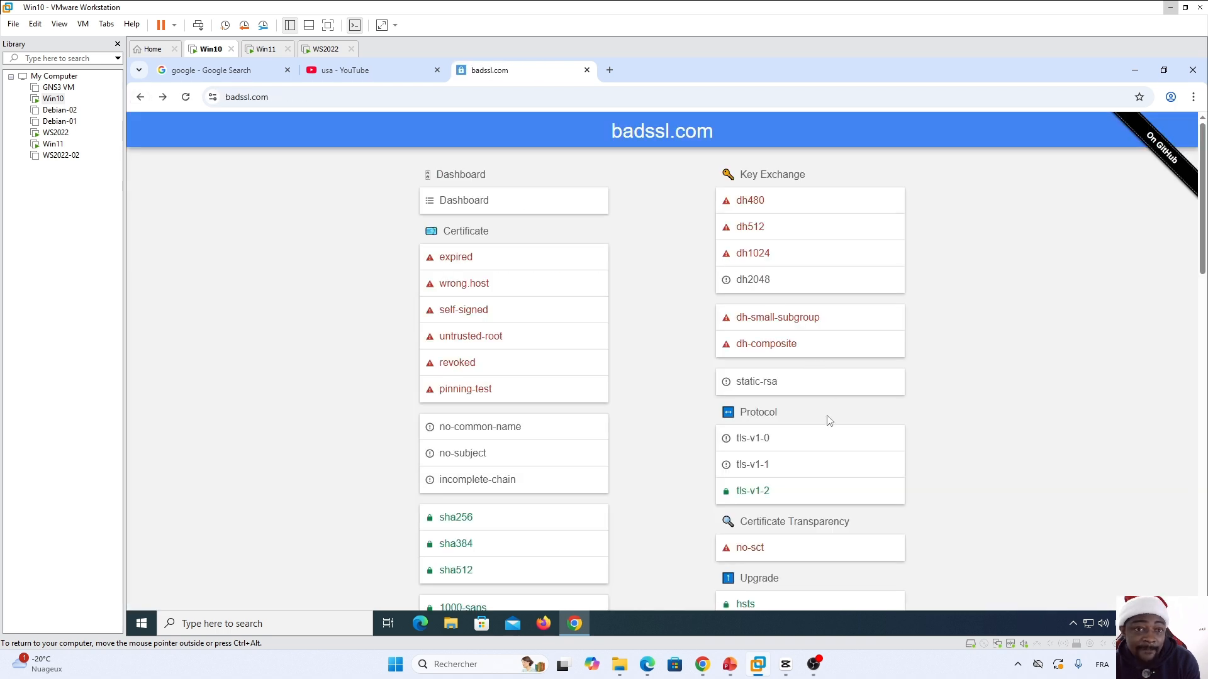
click(755, 492)
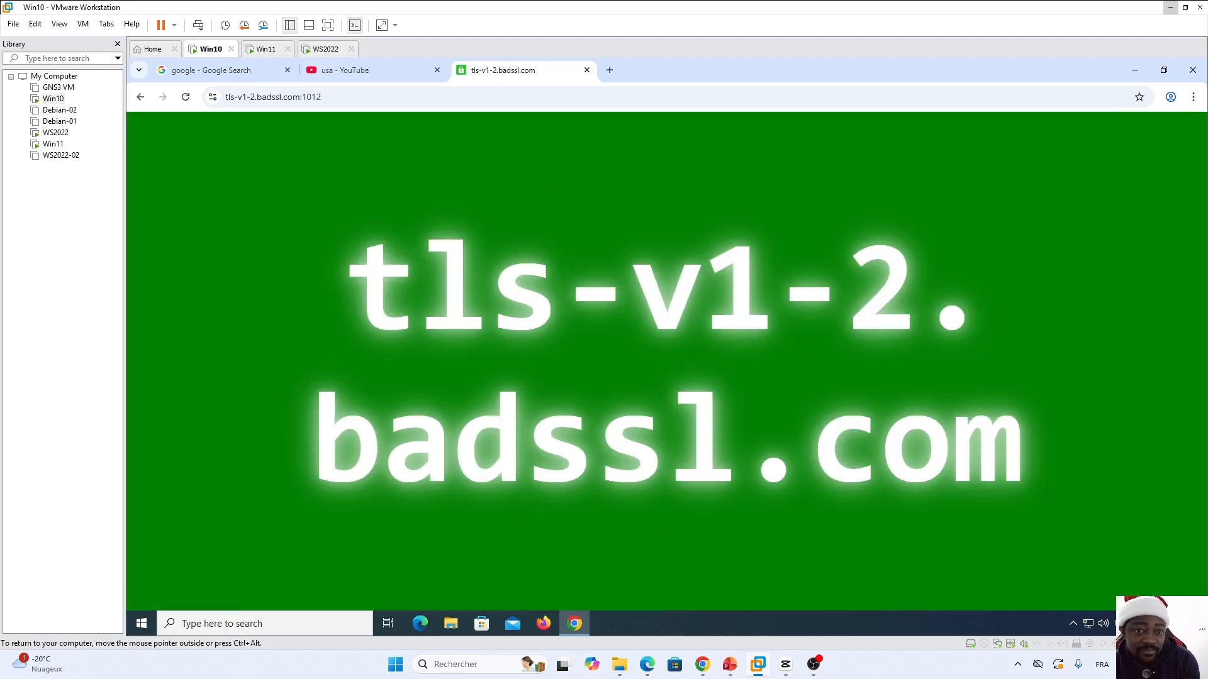
Step: Launch Firefox in the Win10 virtual machine, decline making it the default browser and open badssl.com
mouse_move(580, 624)
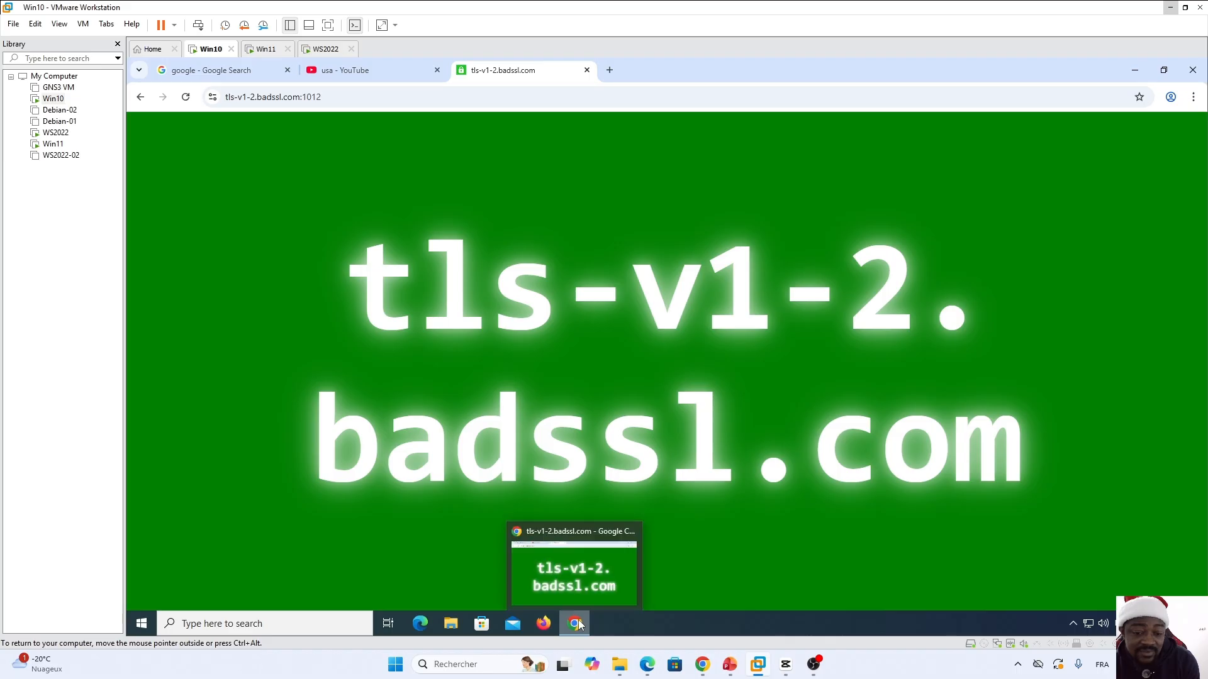
click(542, 623)
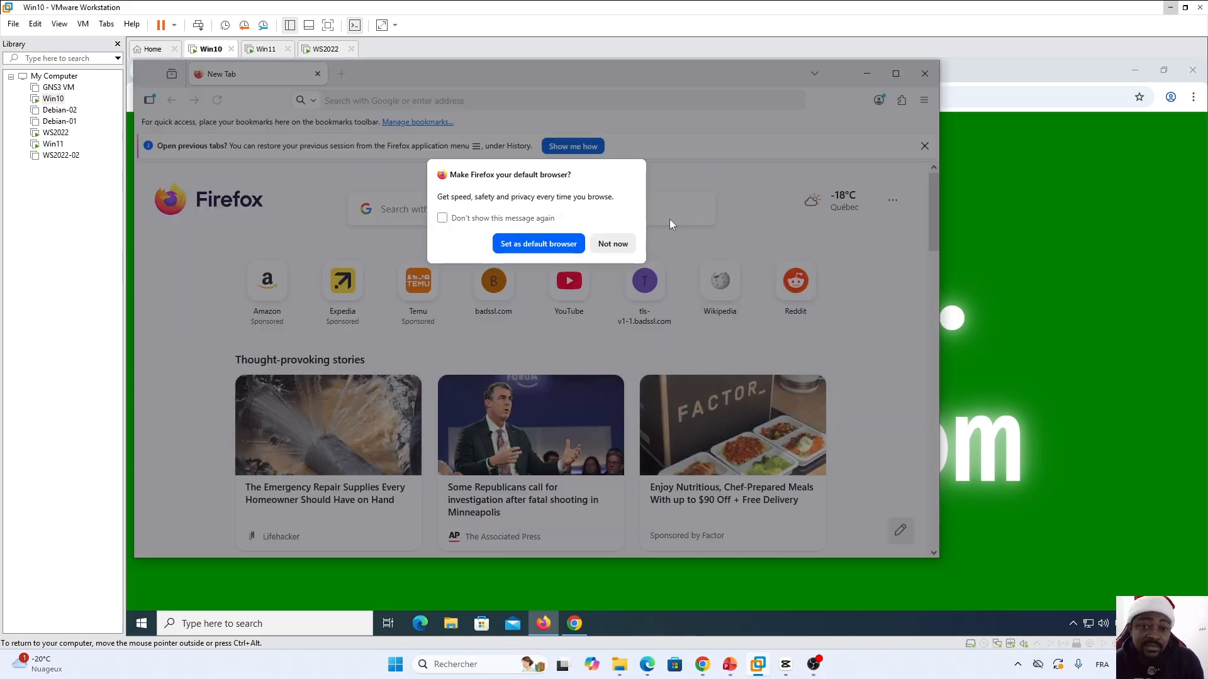
click(613, 243)
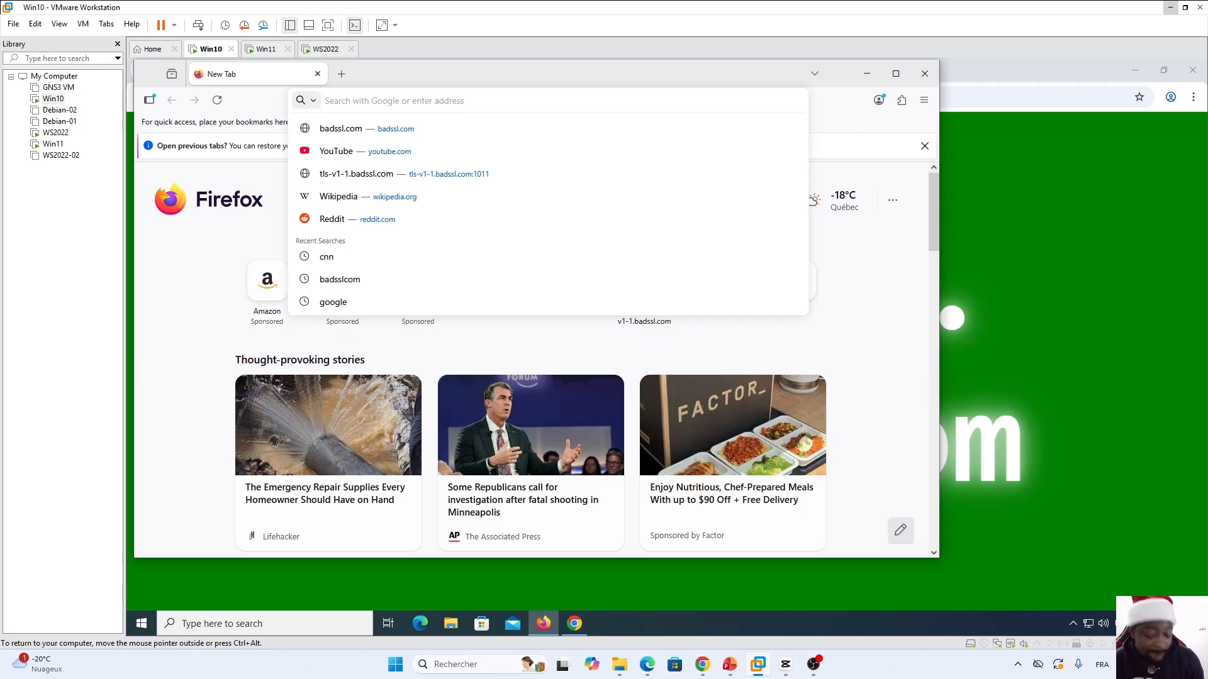
text(bad)
key(Return)
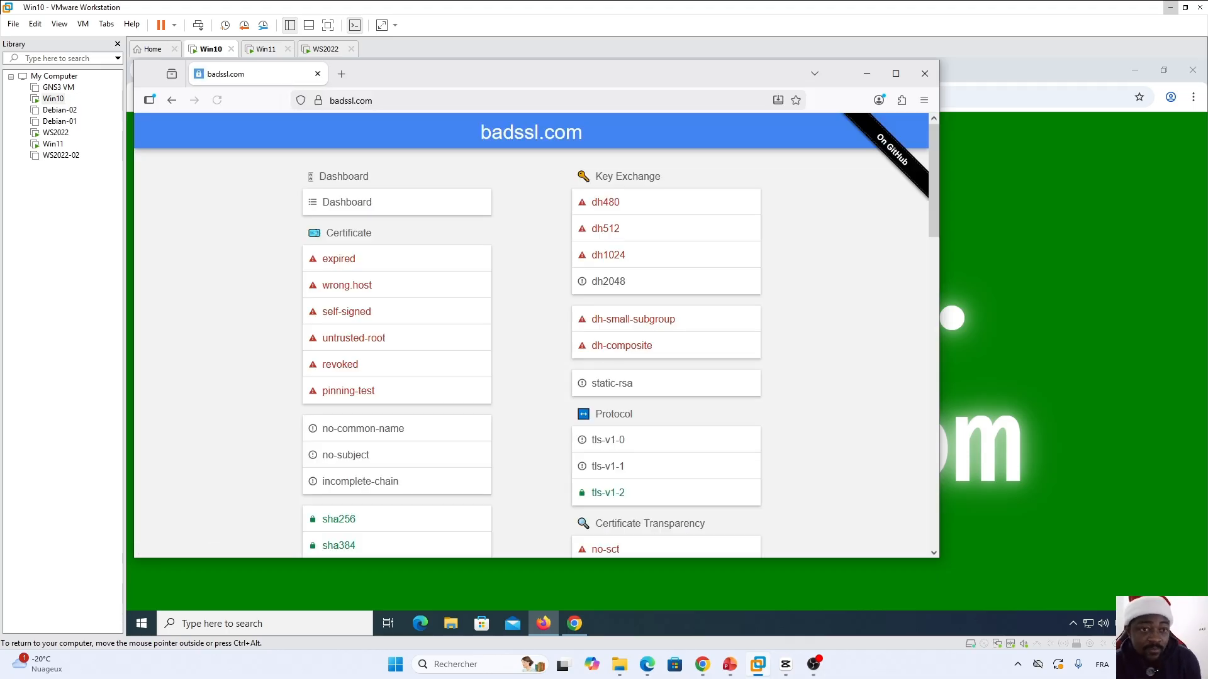
Step: Try the tls-v1-0, tls-v1-1 and tls-v1-2 protocol tests on badssl.com in Firefox, returning to the test list after each
drag(936, 178, 929, 203)
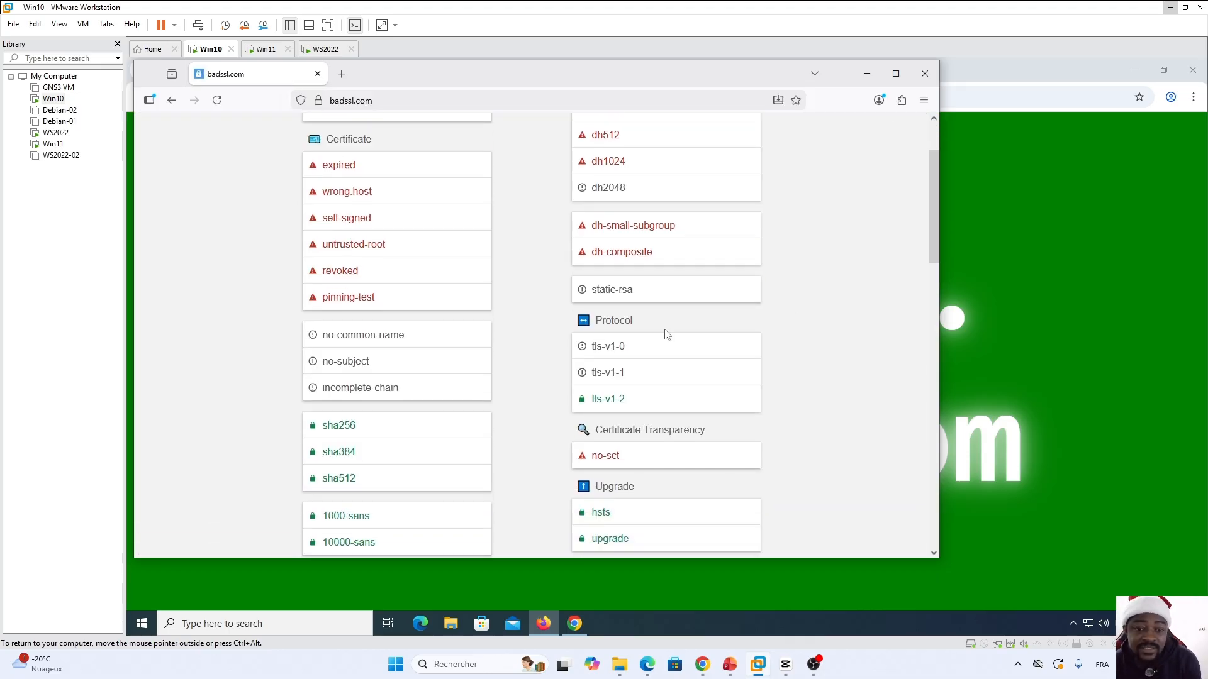
click(619, 347)
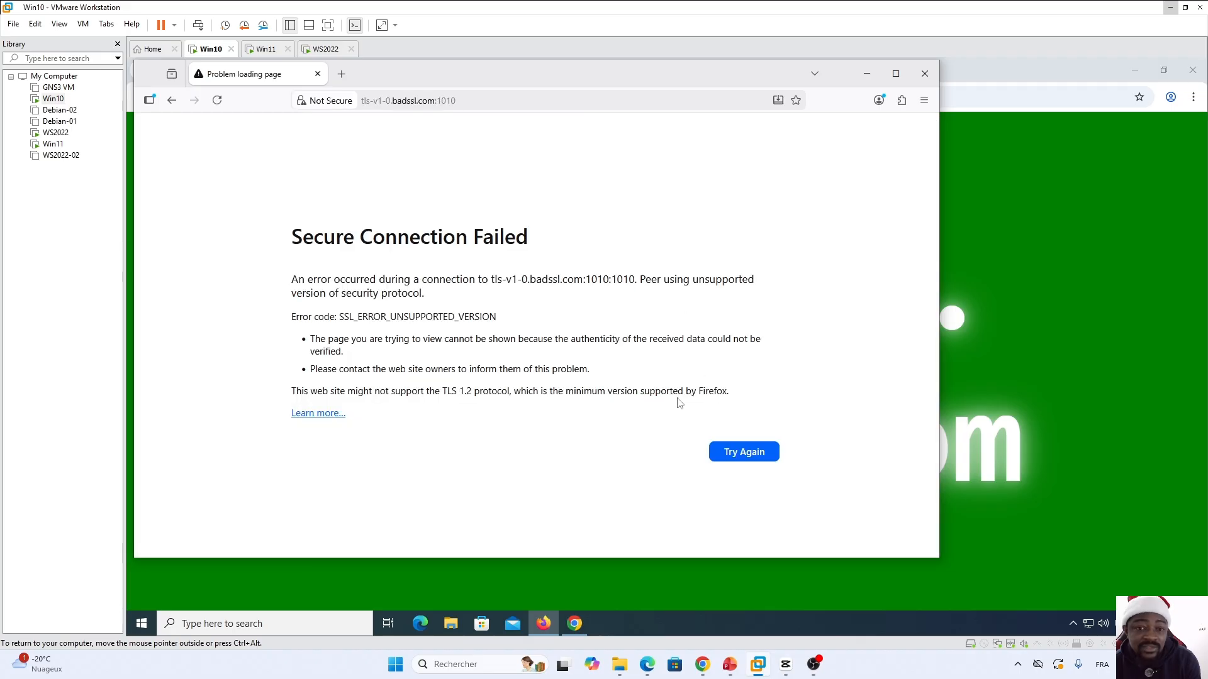
click(172, 100)
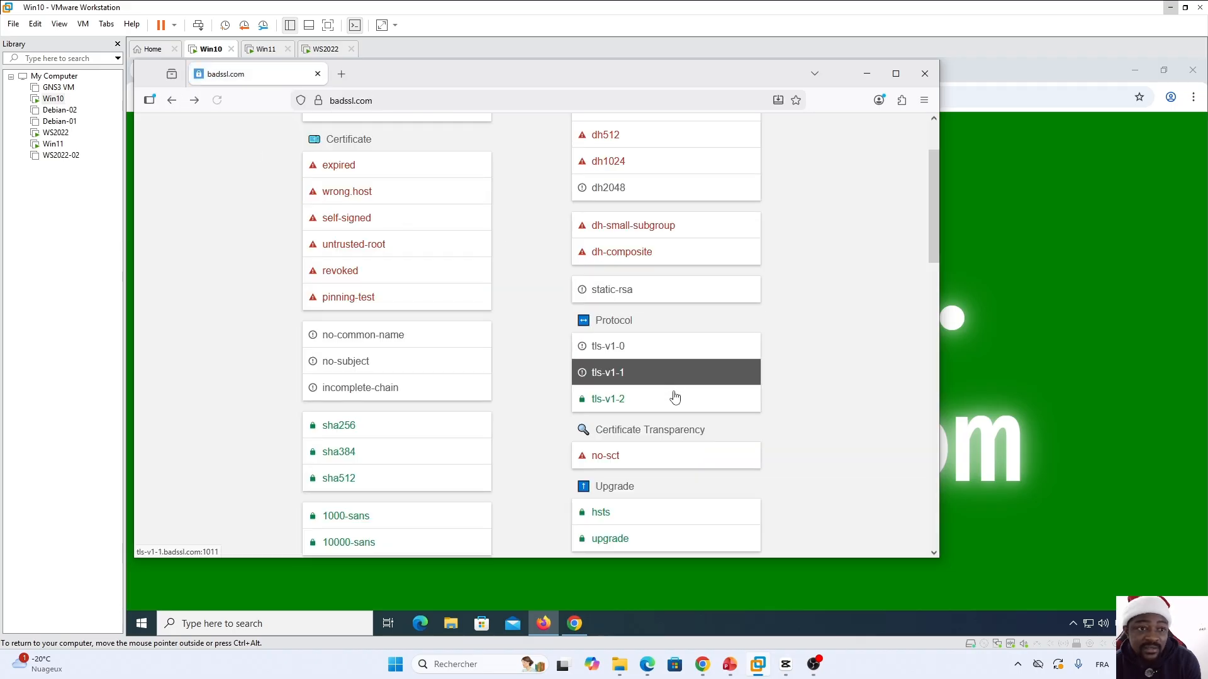
click(615, 375)
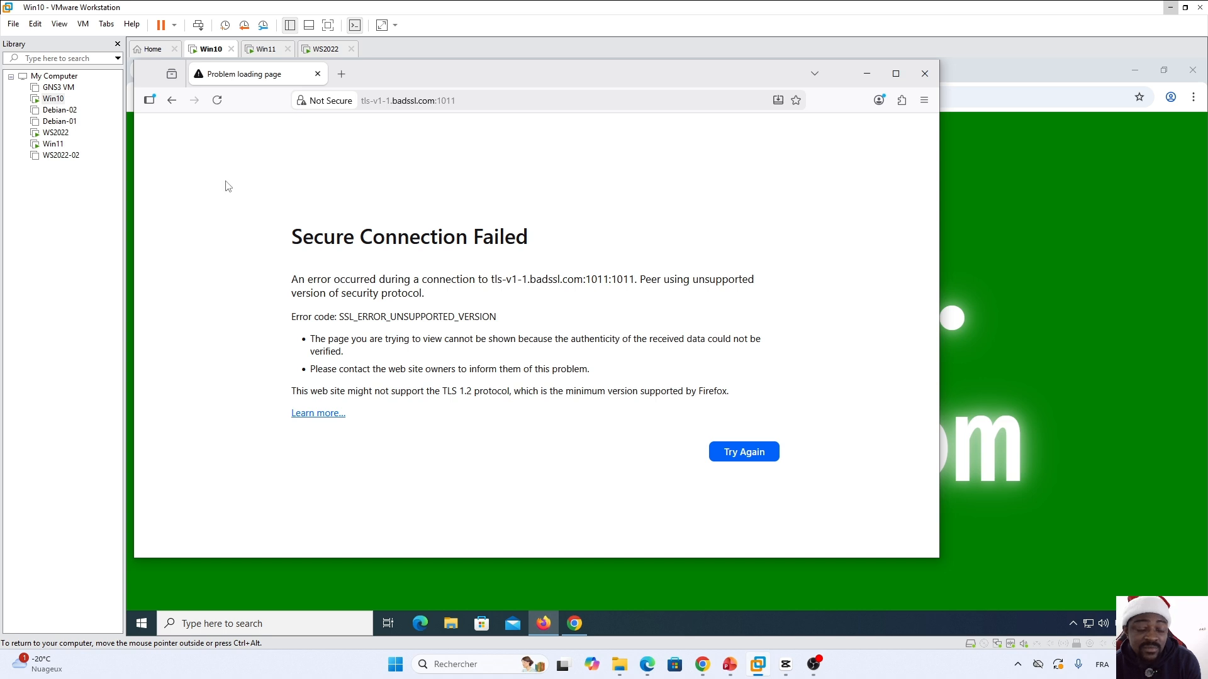
click(172, 100)
click(635, 411)
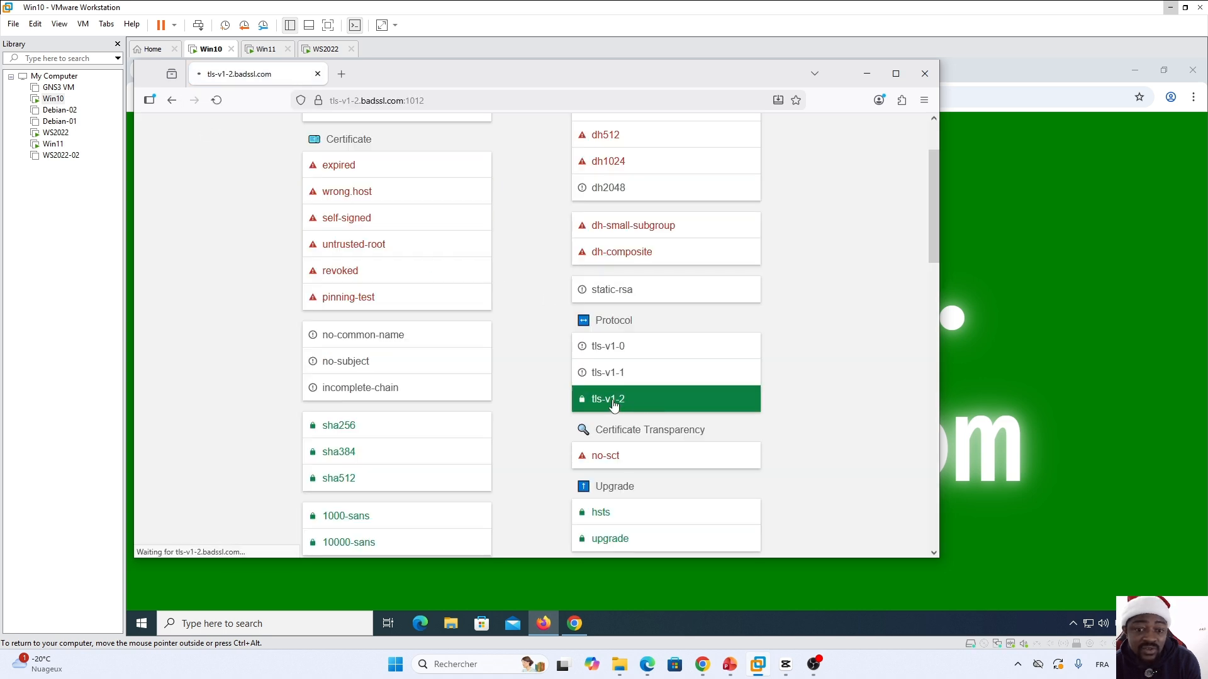
click(171, 100)
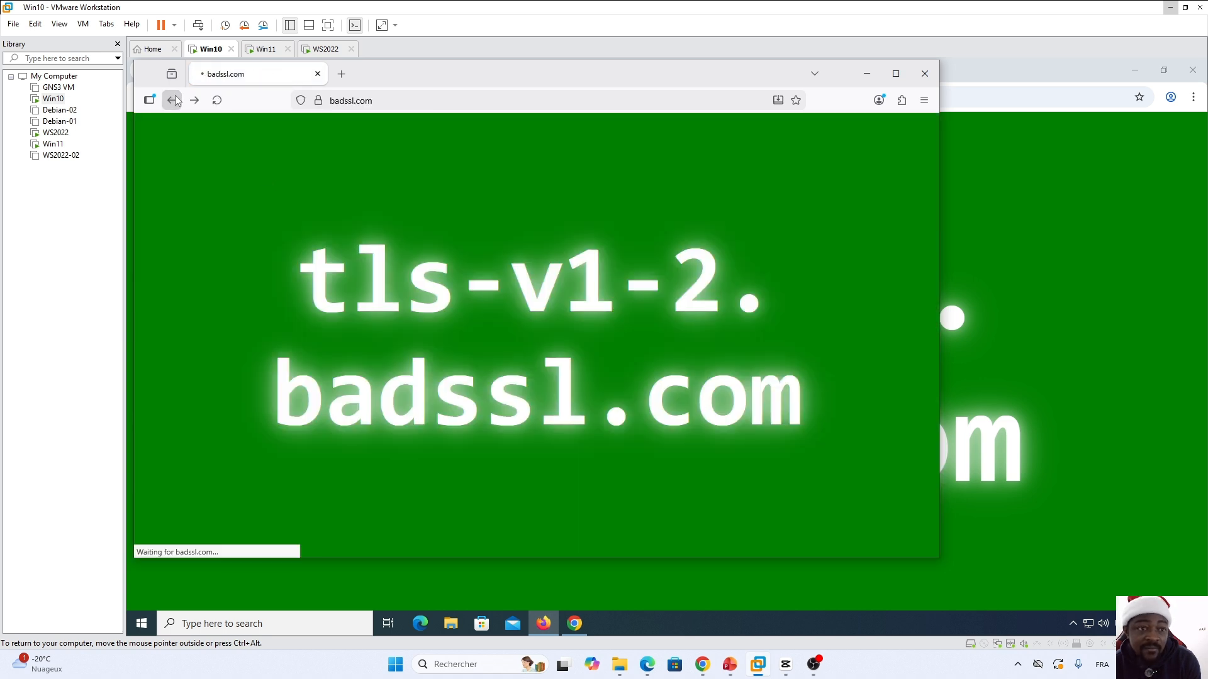
Step: Open a new Firefox tab and dismiss the backup offer
click(342, 73)
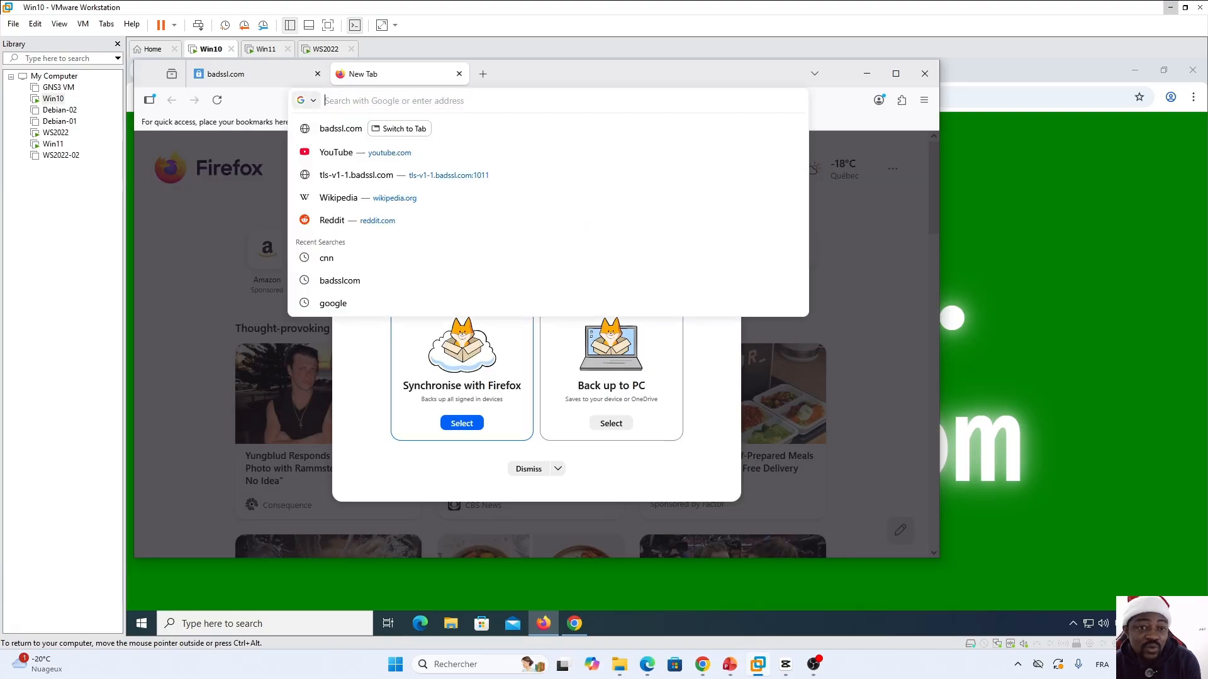
click(528, 468)
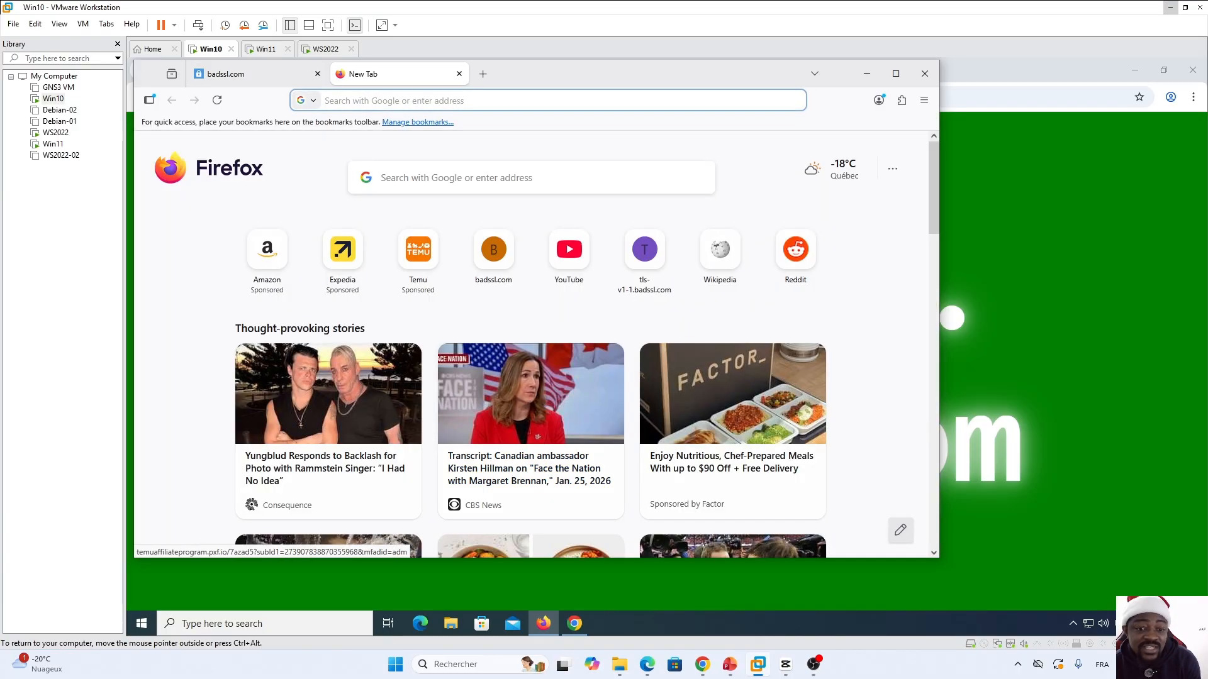
click(434, 100)
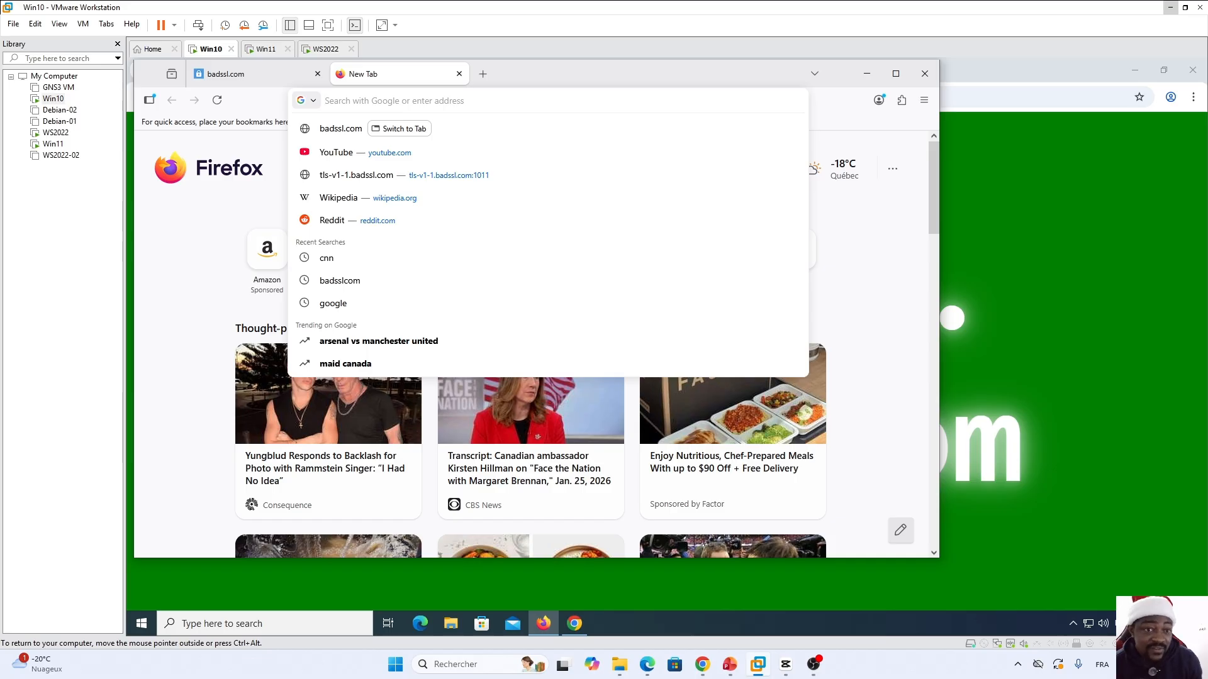
text(conf)
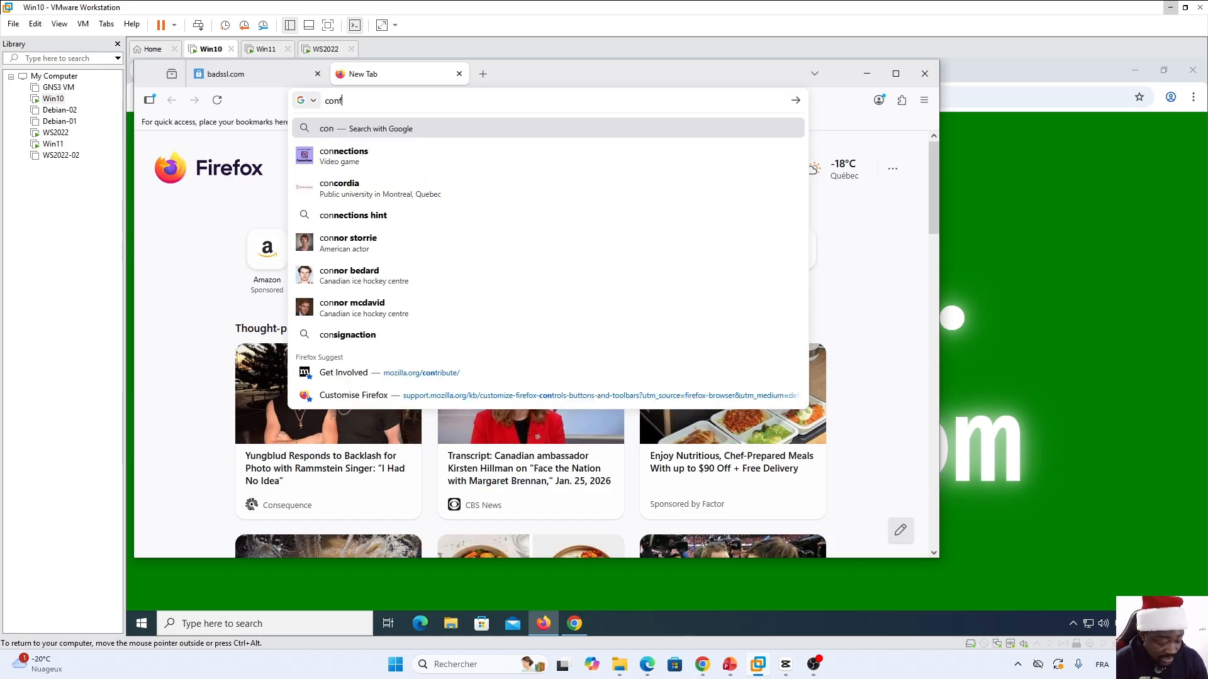
text(ig:)
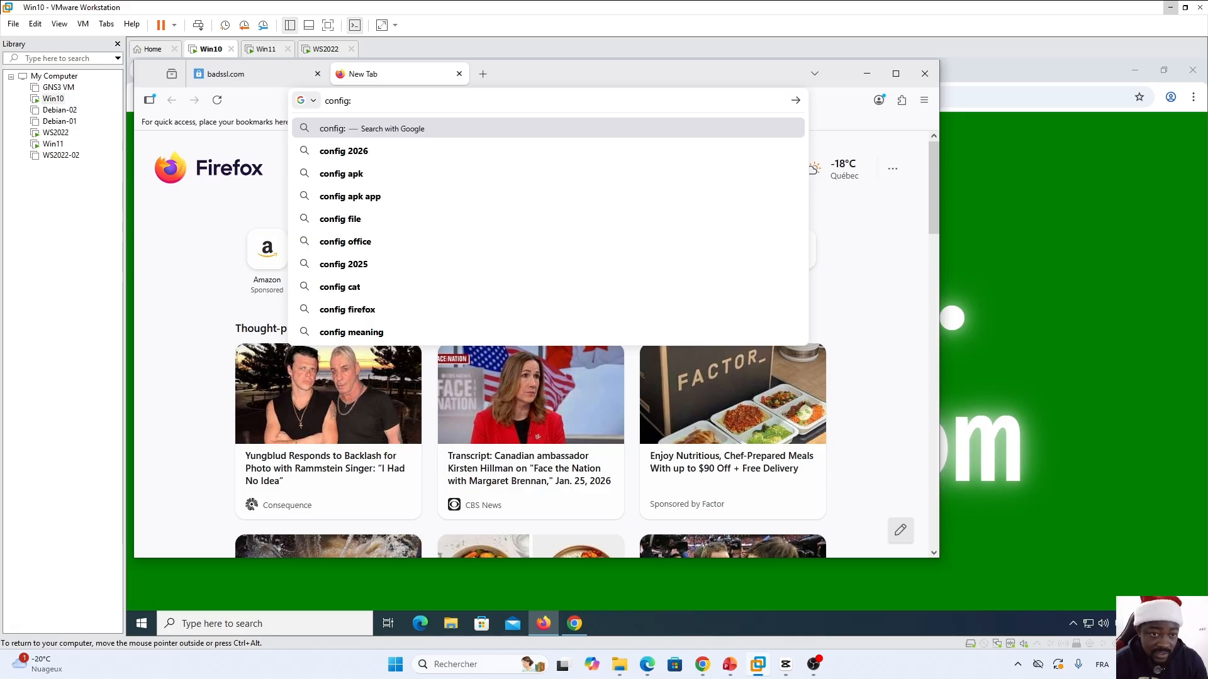
key(BackSpace)
key(BackSpace)
key(BackSpace)
key(BackSpace)
key(BackSpace)
key(BackSpace)
key(BackSpace)
Step: Open Firefox's advanced preferences at about:config, accepting the risk, and search the preference names for "TLS"
text(a)
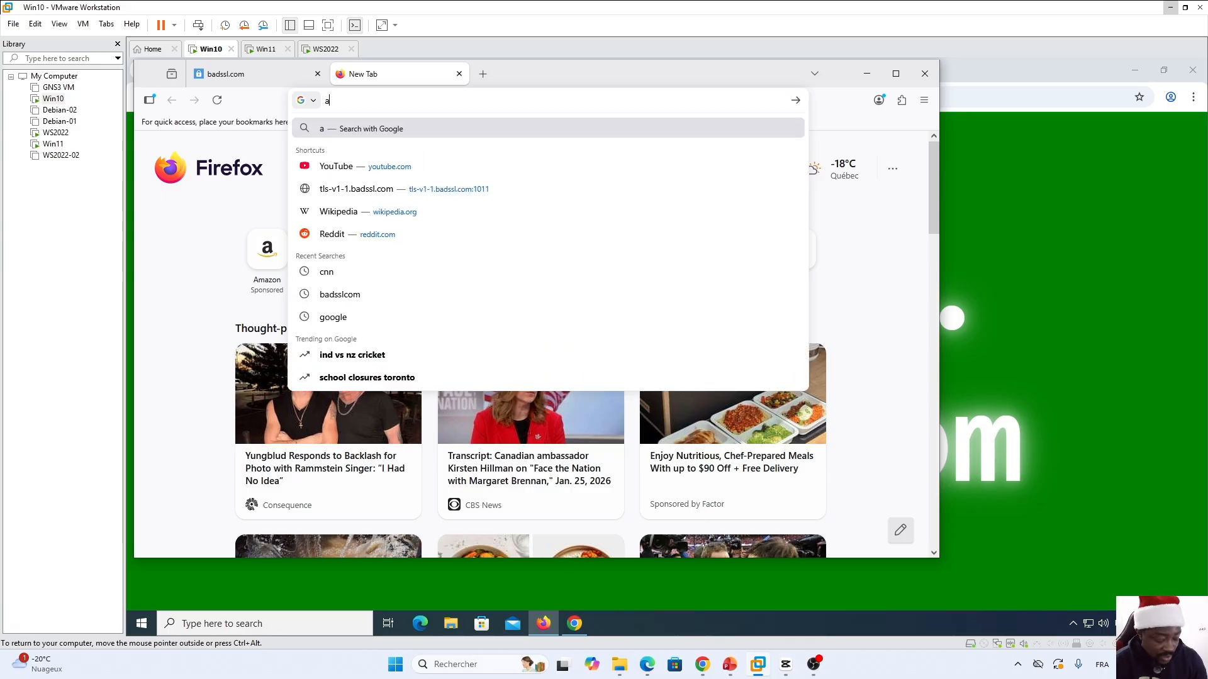
text(bout:config)
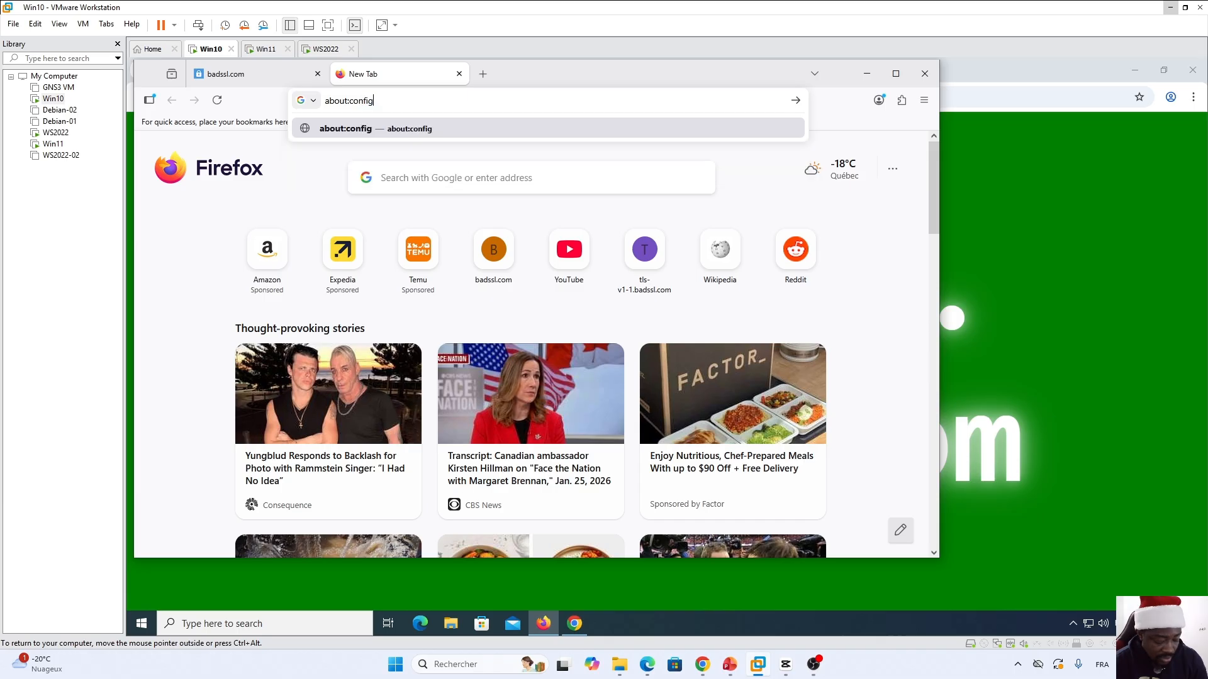
key(Return)
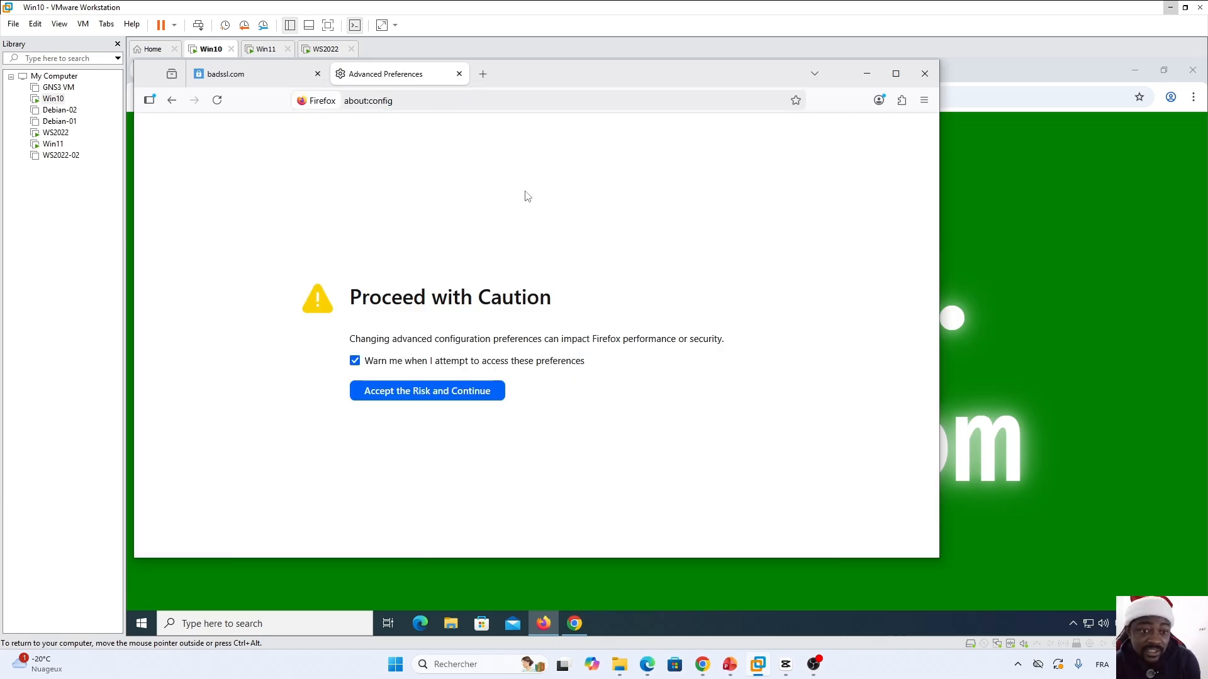
click(411, 390)
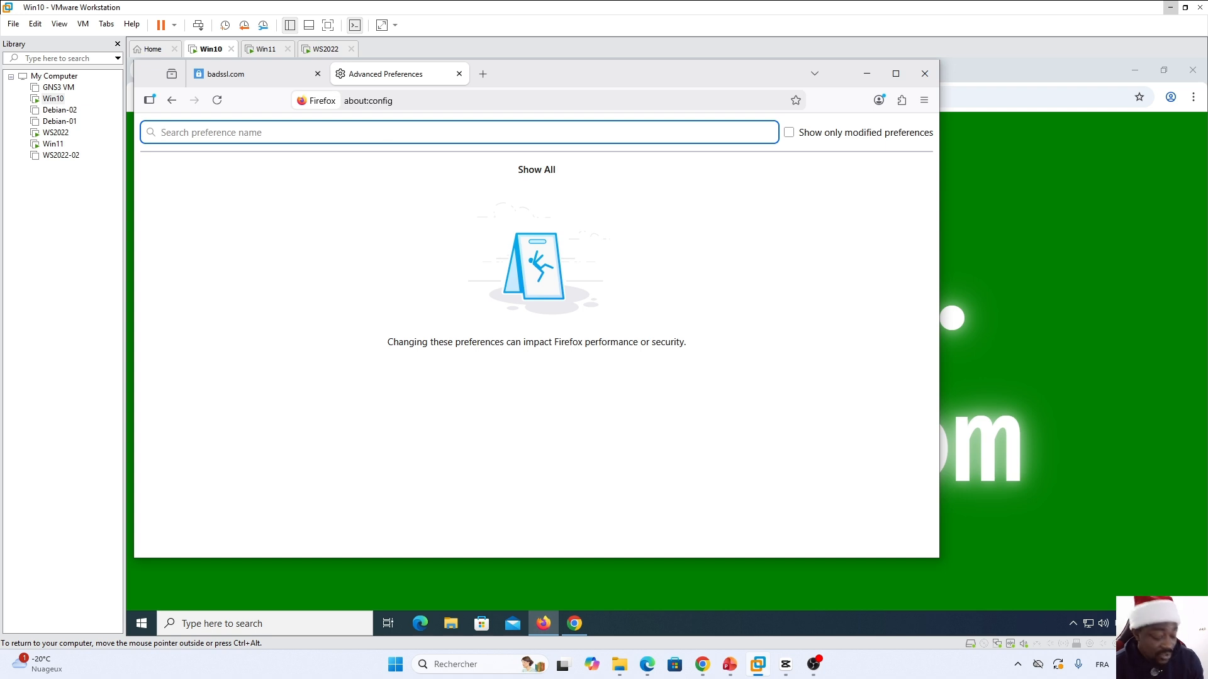
text(TLS)
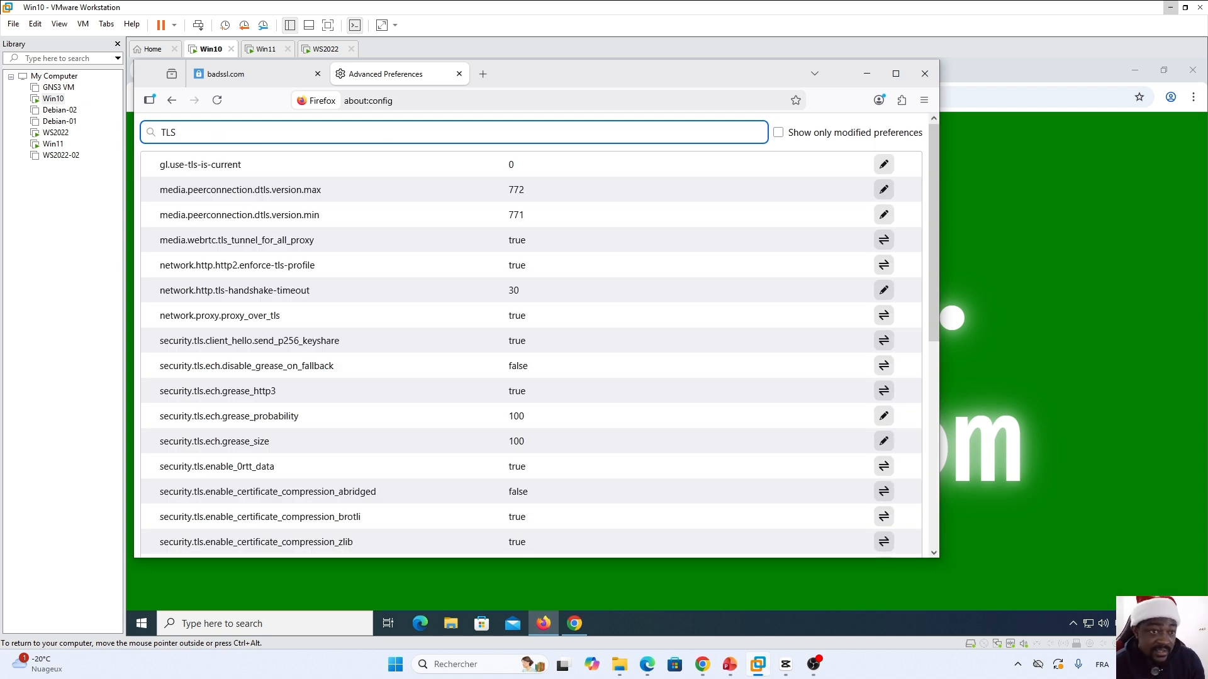
Step: Look through the security.tls.version preferences and retry the tls-v1-1 protocol test in the badssl.com tab
scroll(908, 369, down, 5)
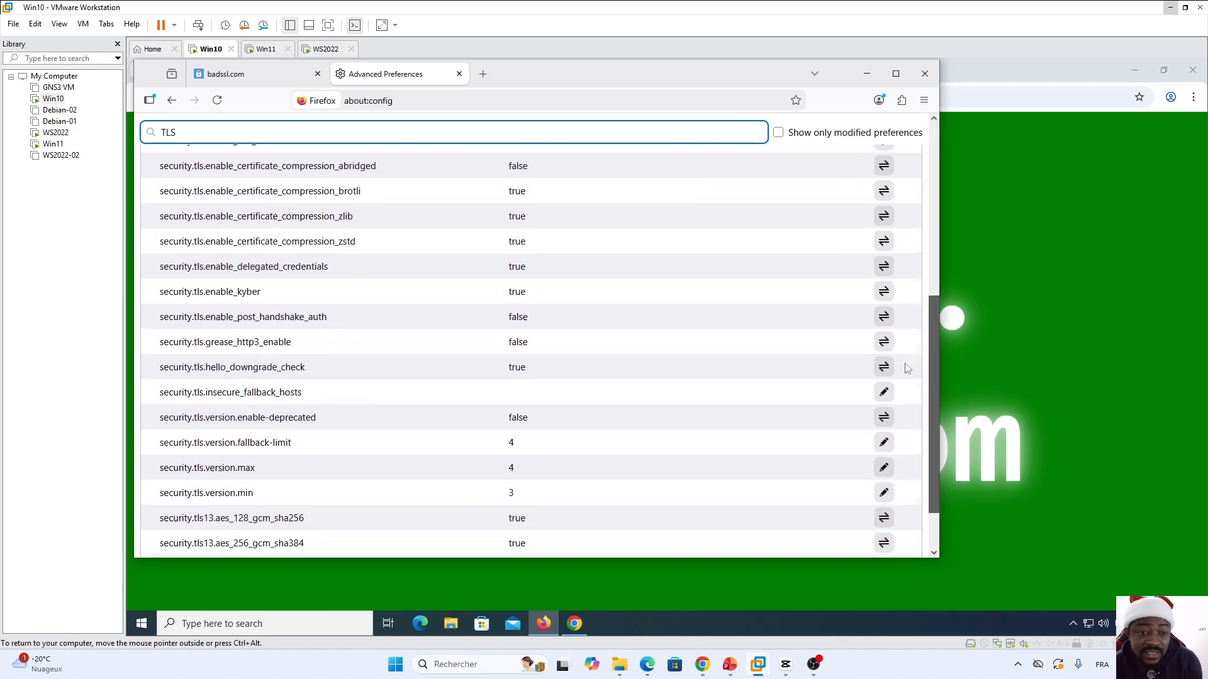
scroll(906, 409, down, 1)
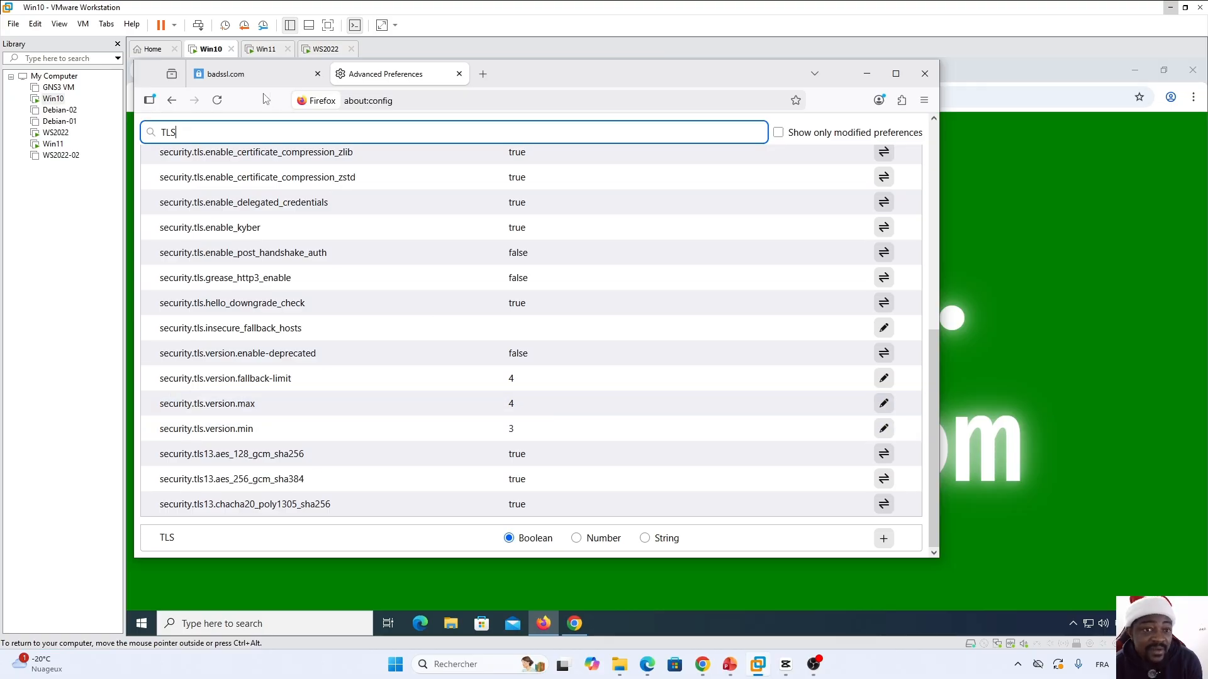
click(255, 74)
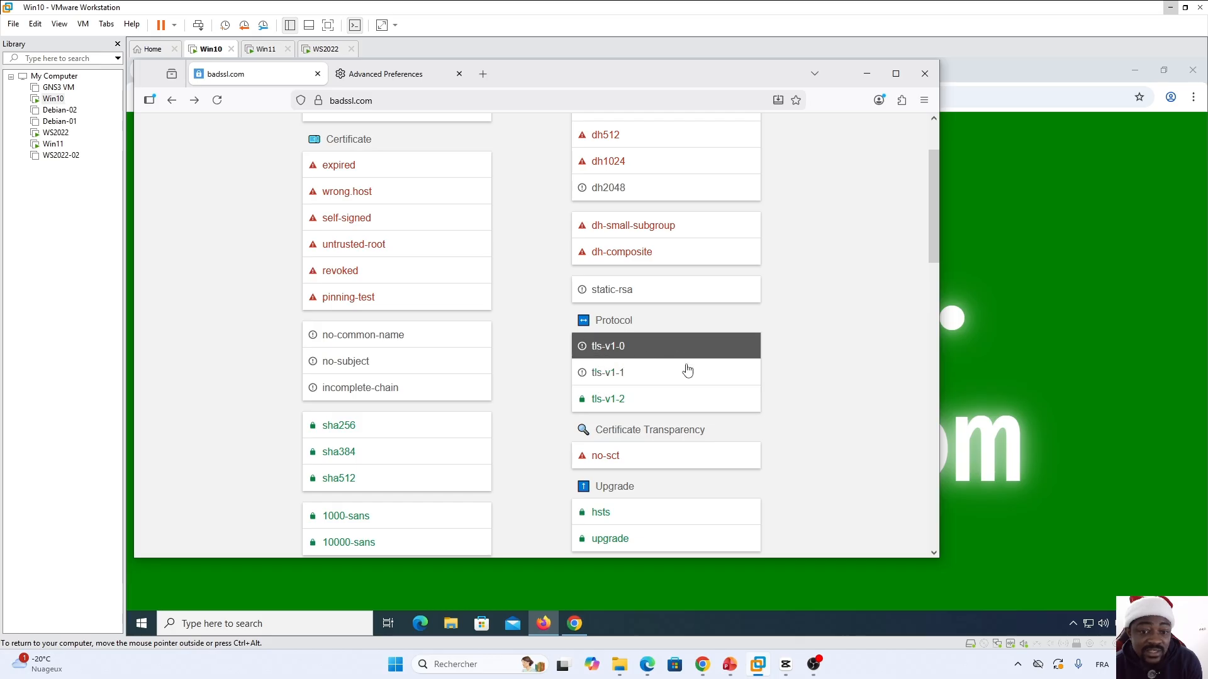
click(629, 377)
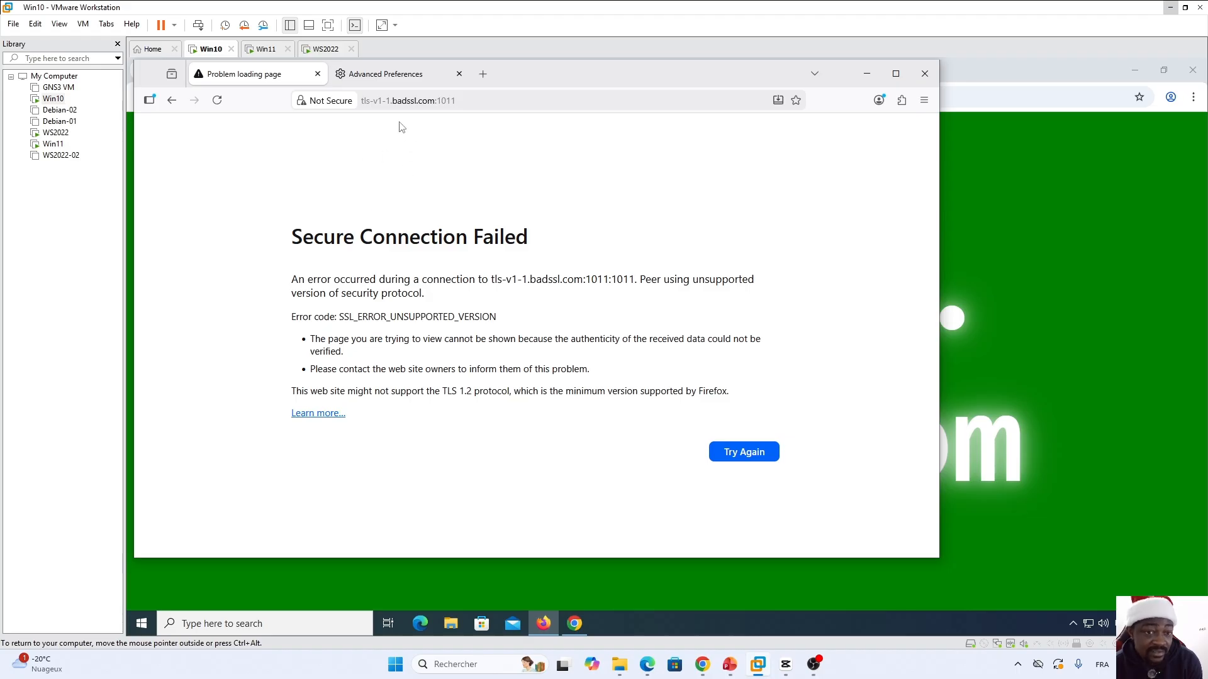
Step: Set the security.tls.version.min preference to 2 and reload the tls-v1-1 test page
click(396, 80)
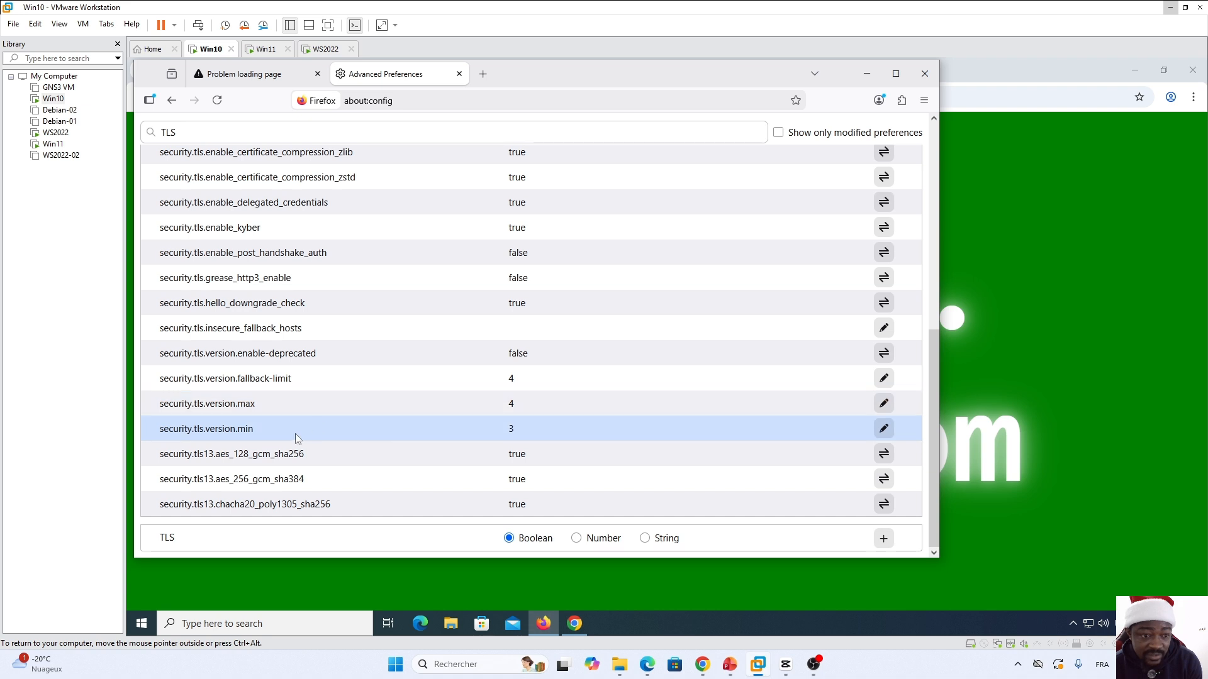
click(884, 429)
text(2)
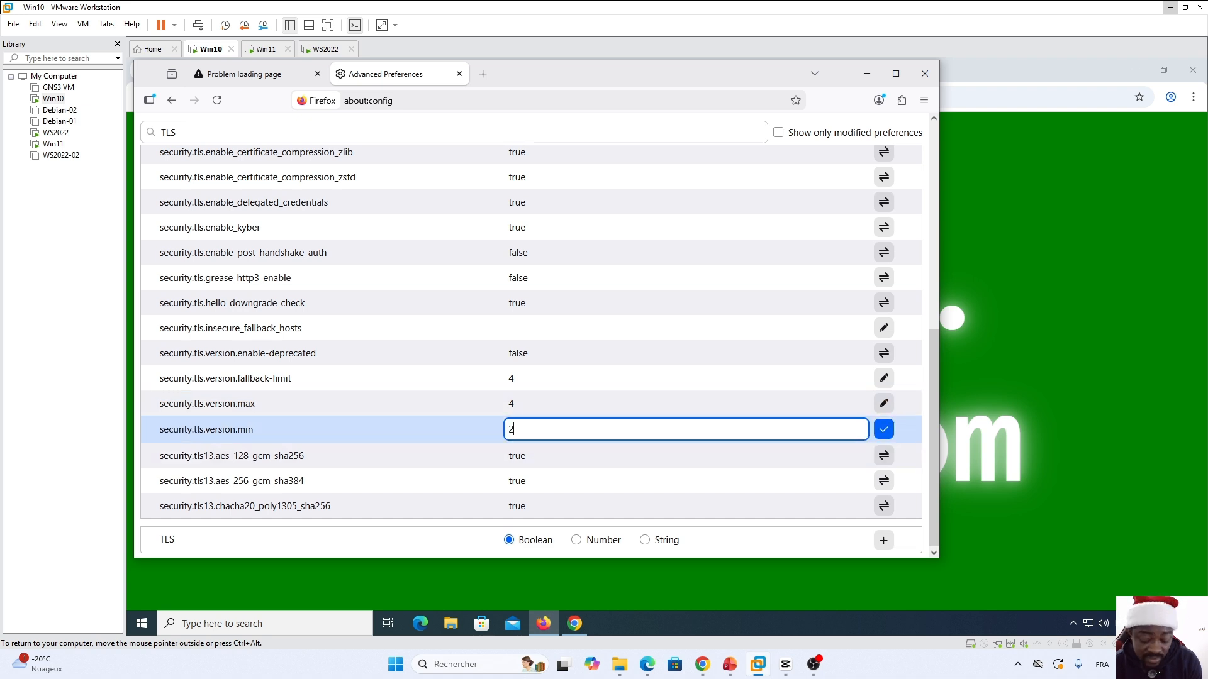
click(886, 432)
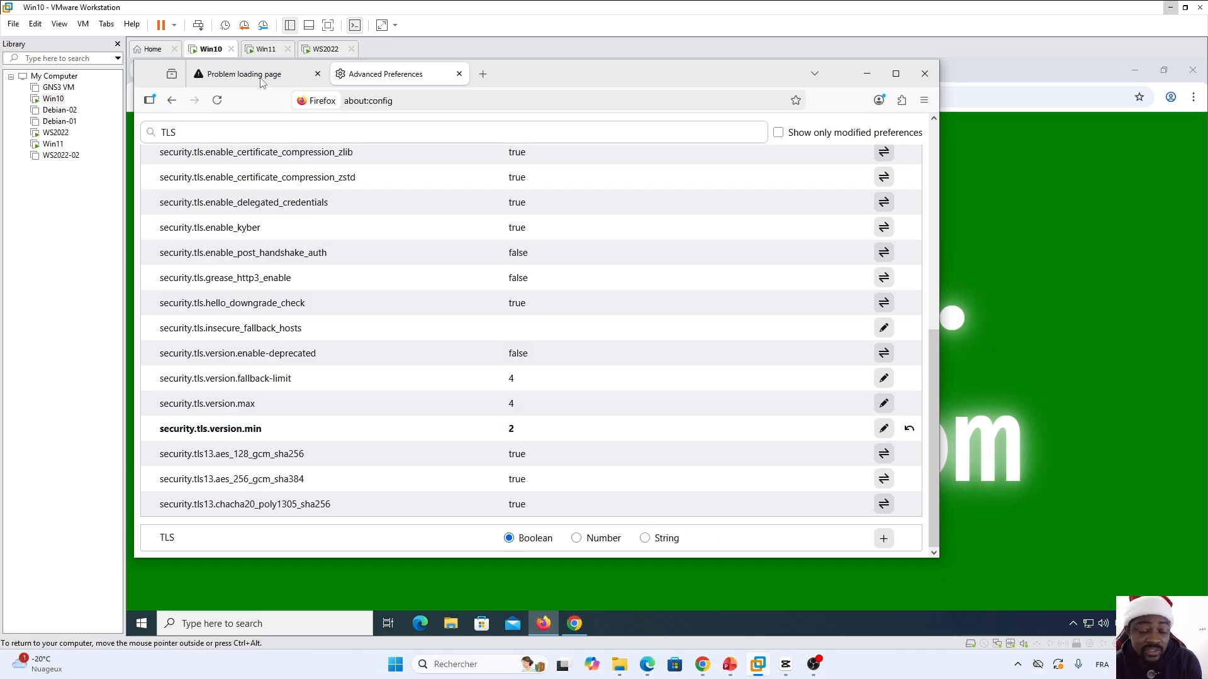
click(225, 76)
click(217, 101)
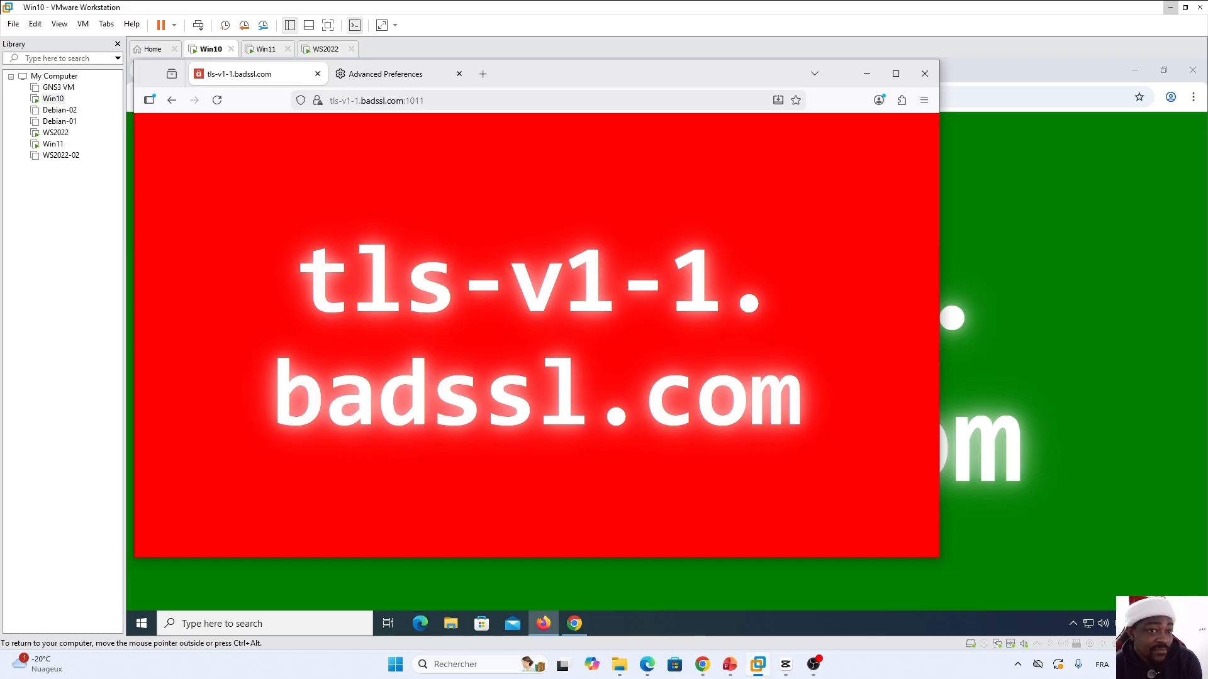
Step: Recheck the minimum TLS version preference and run the tls-v1-0 protocol test from the badssl.com test list
click(381, 72)
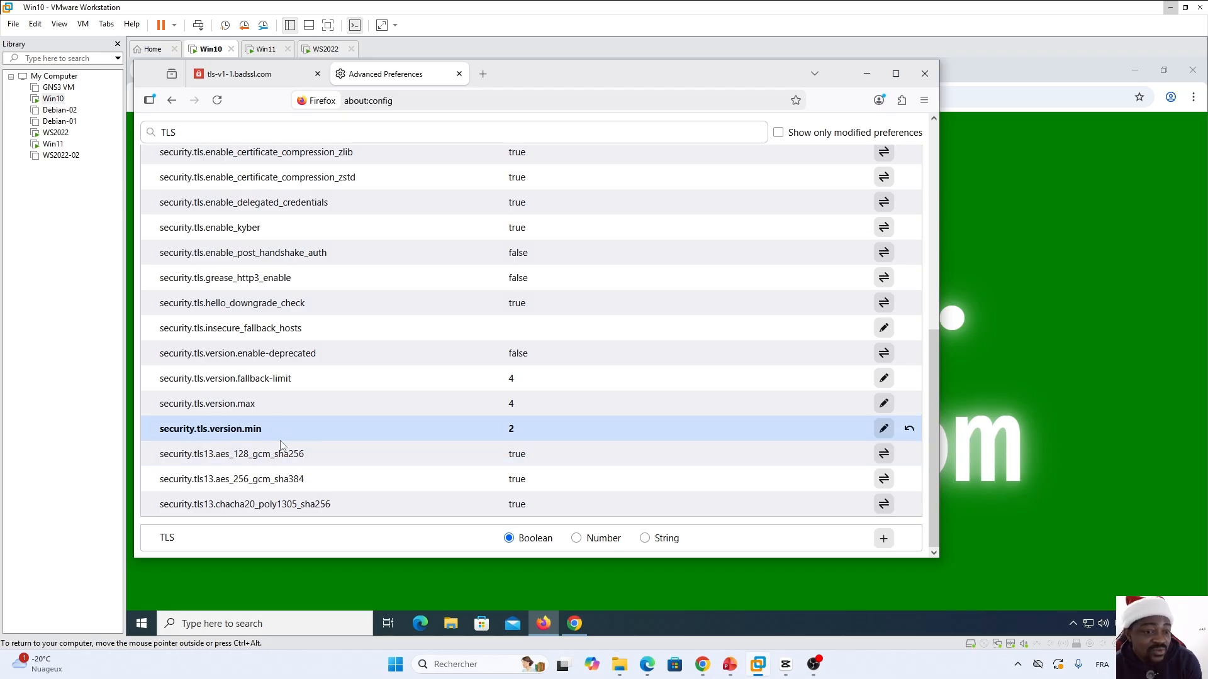
click(252, 73)
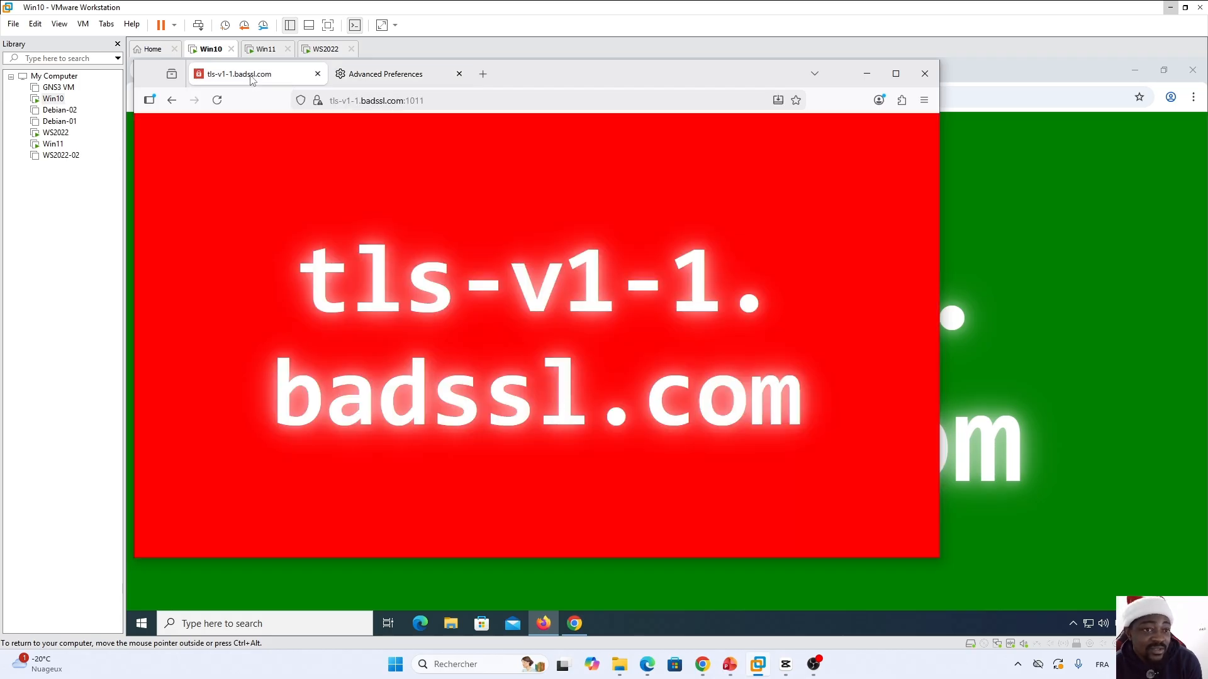
click(170, 100)
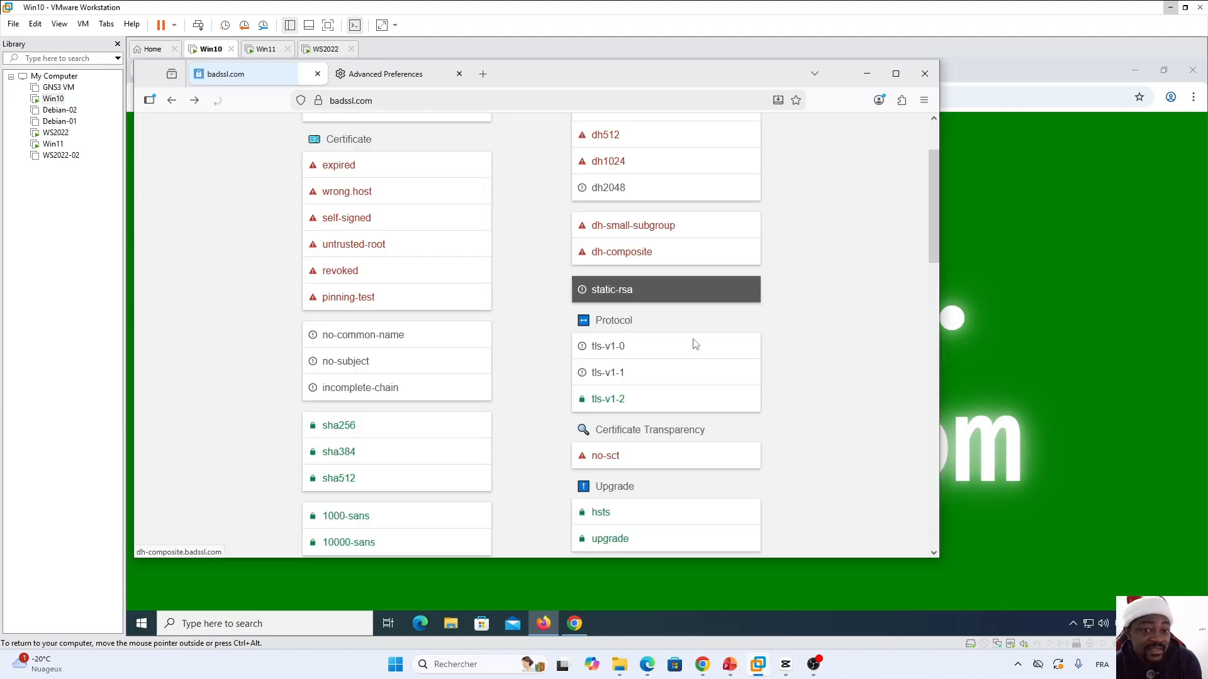
click(622, 348)
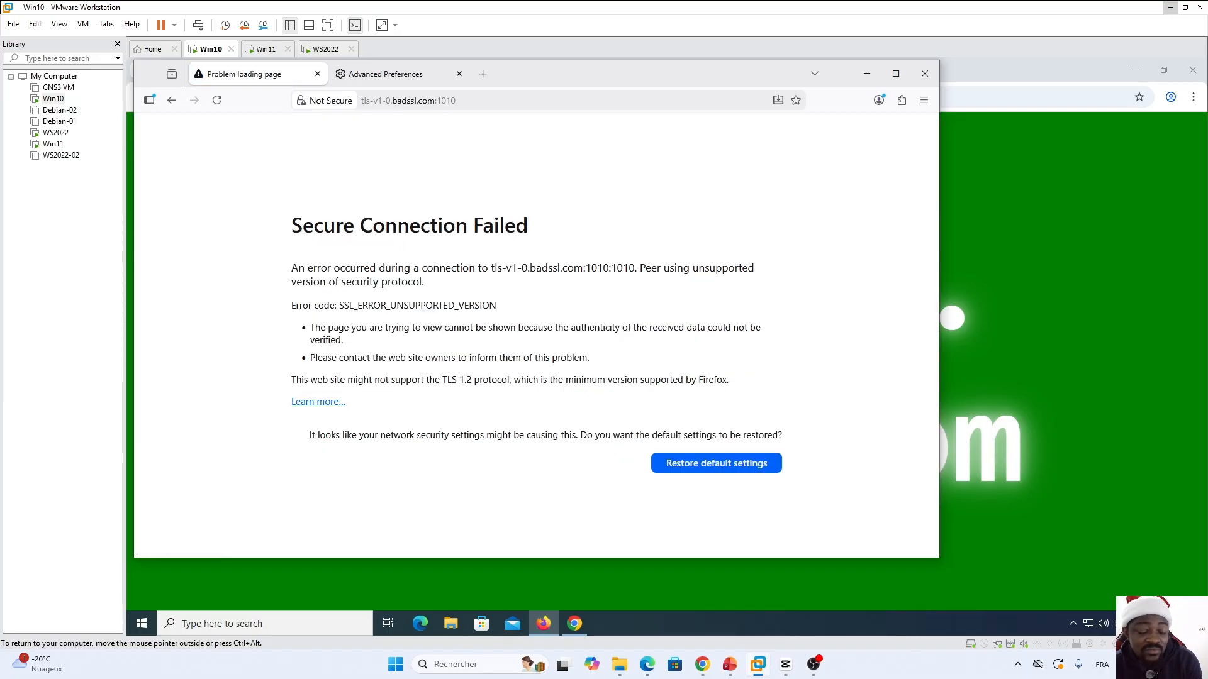
Step: Set the security.tls.version.min preference to 1 and reload the tls-v1-0 test page
click(377, 74)
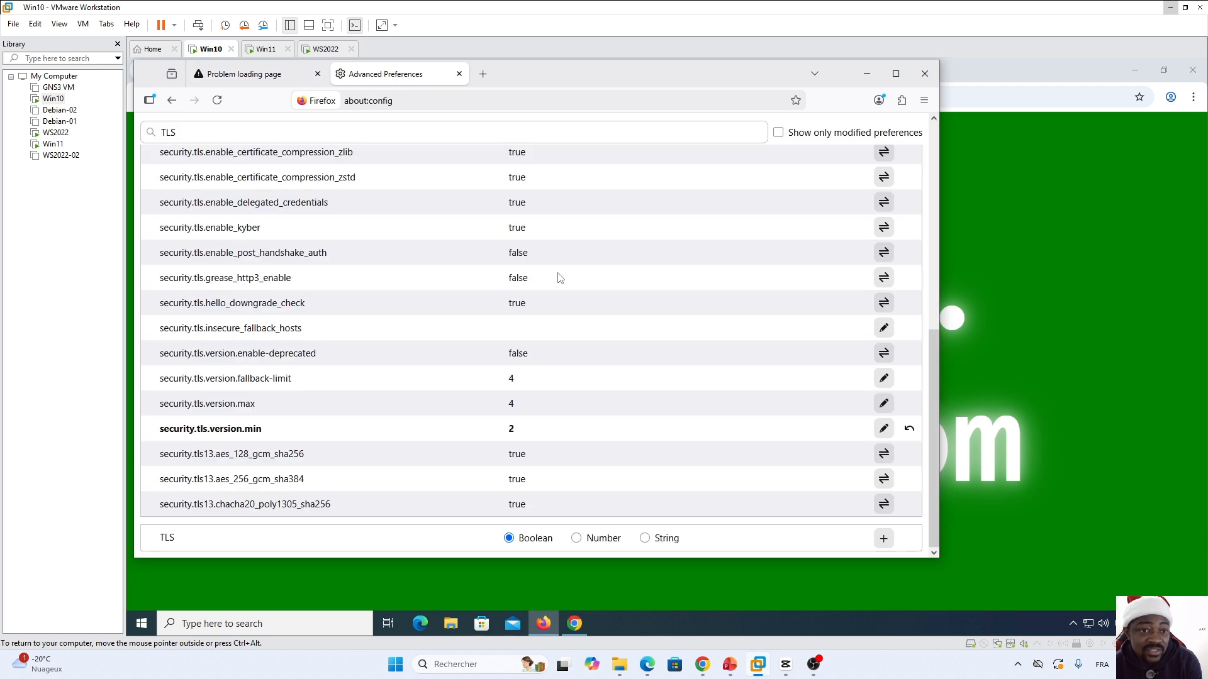
double_click(527, 430)
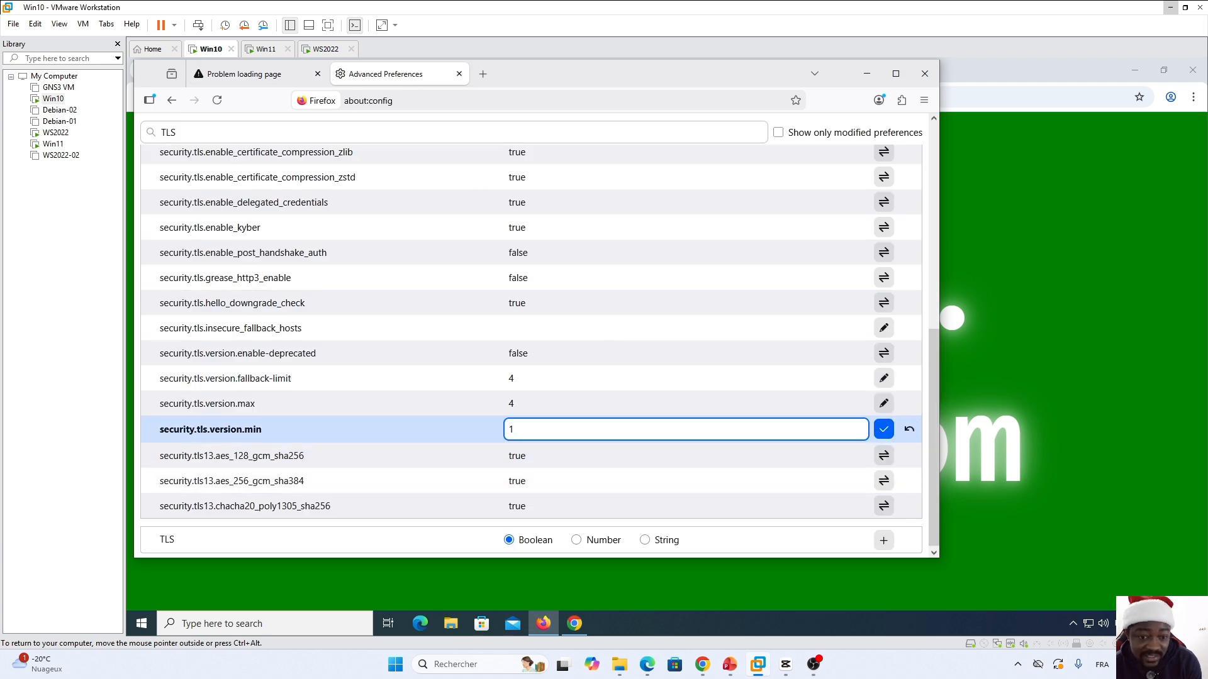
text(1)
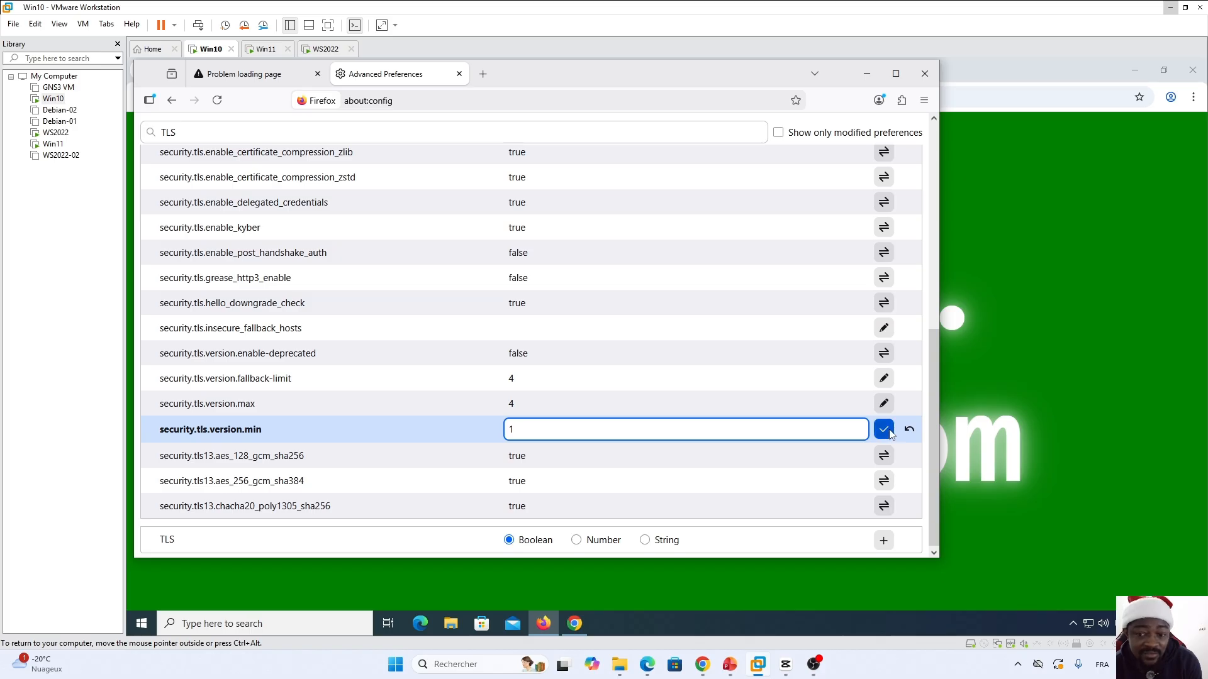
key(Return)
click(252, 73)
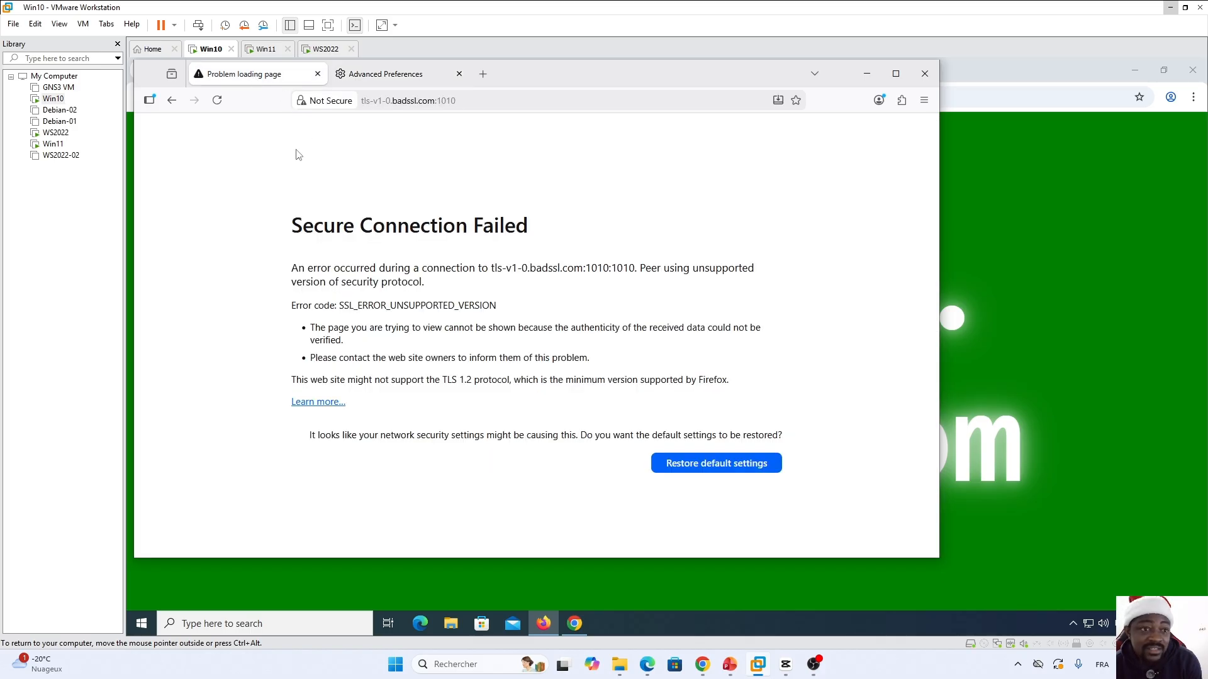
click(217, 100)
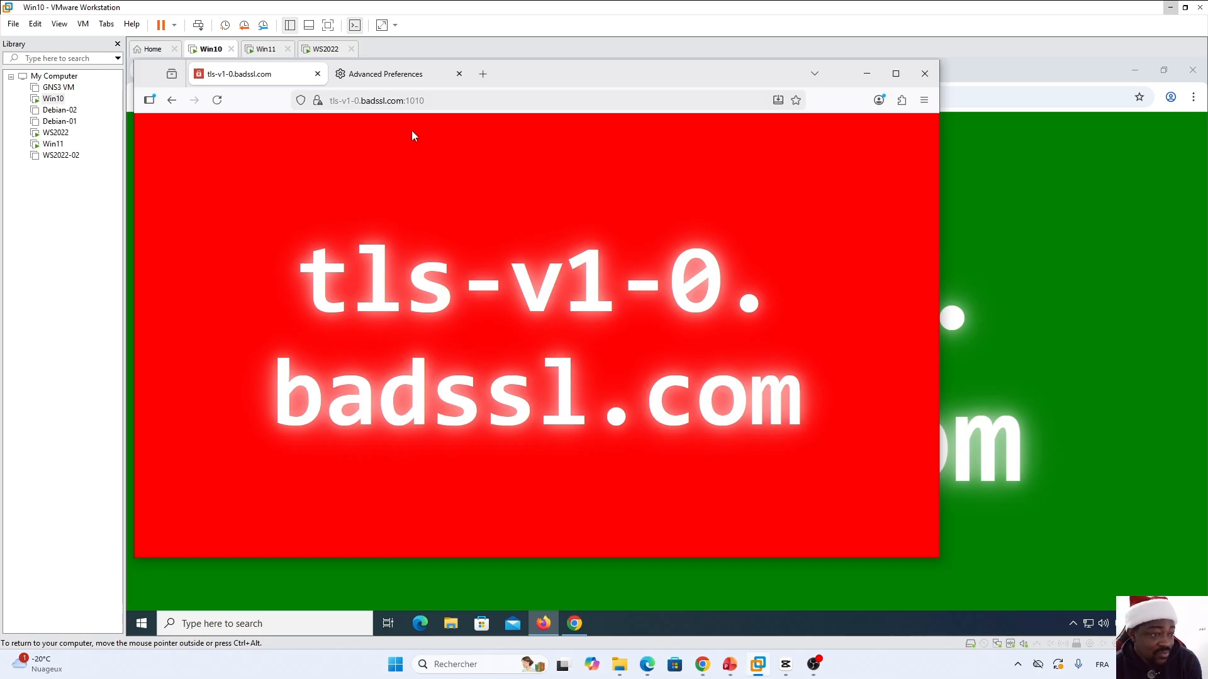
Step: Compare the security.tls.version.min preference with the tls-v1-0 test page in Firefox
click(409, 75)
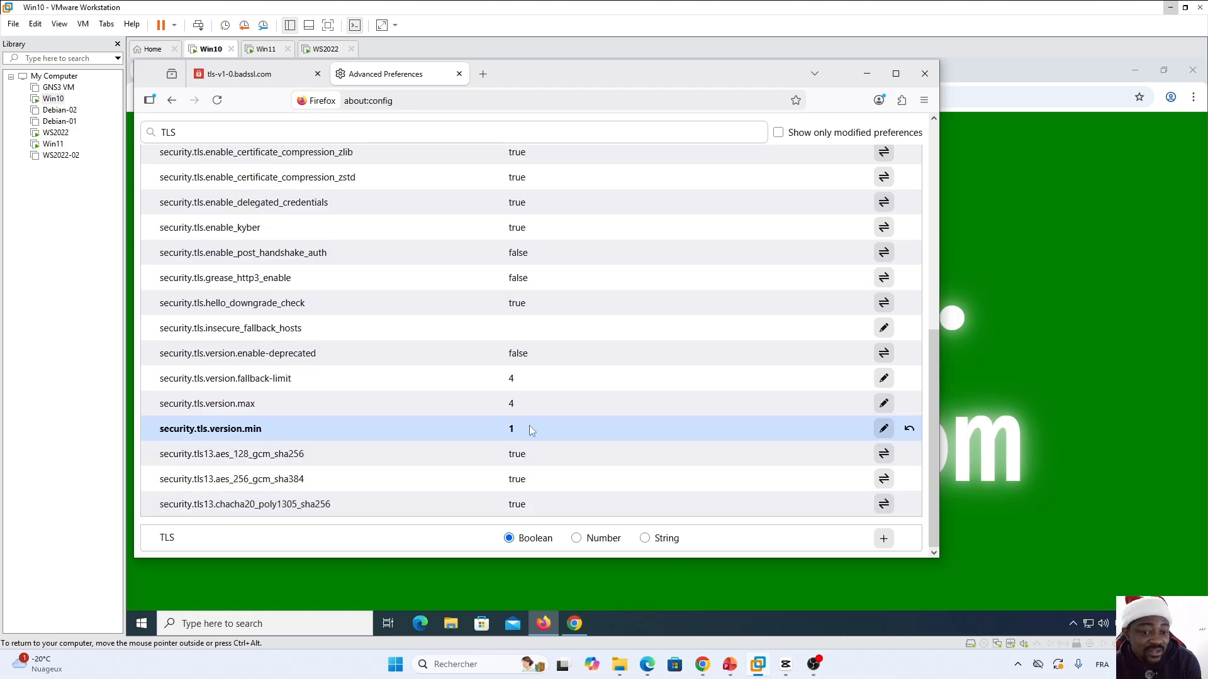
click(256, 74)
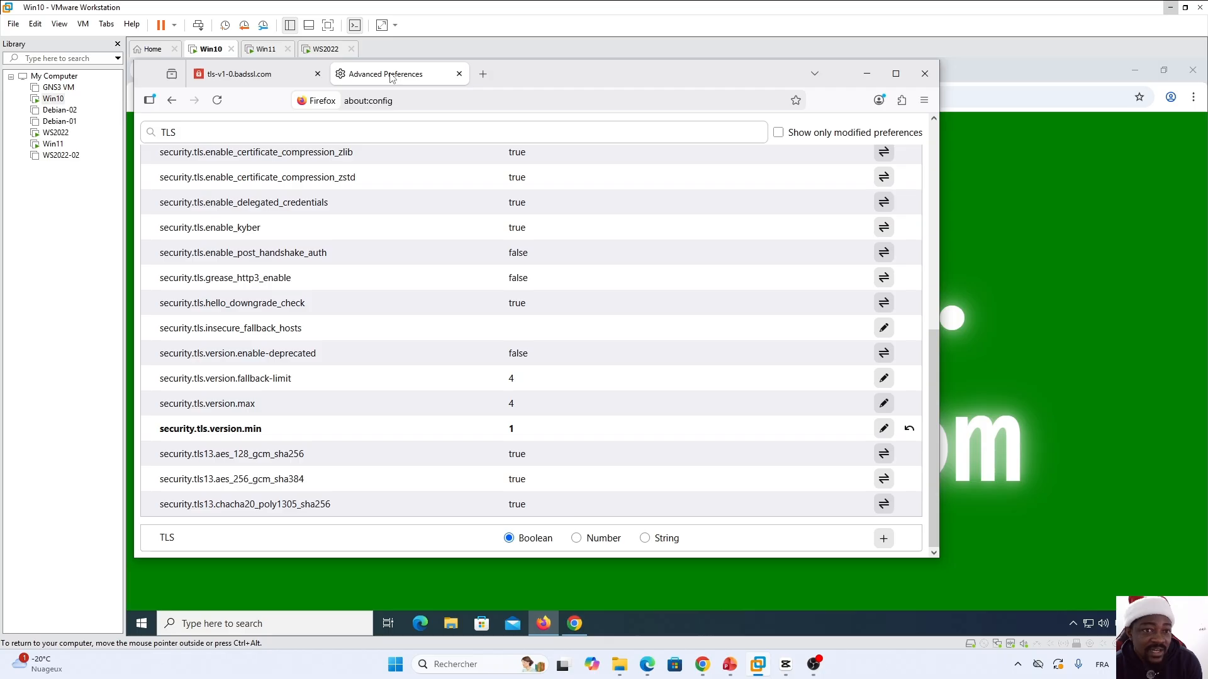
click(410, 73)
click(269, 81)
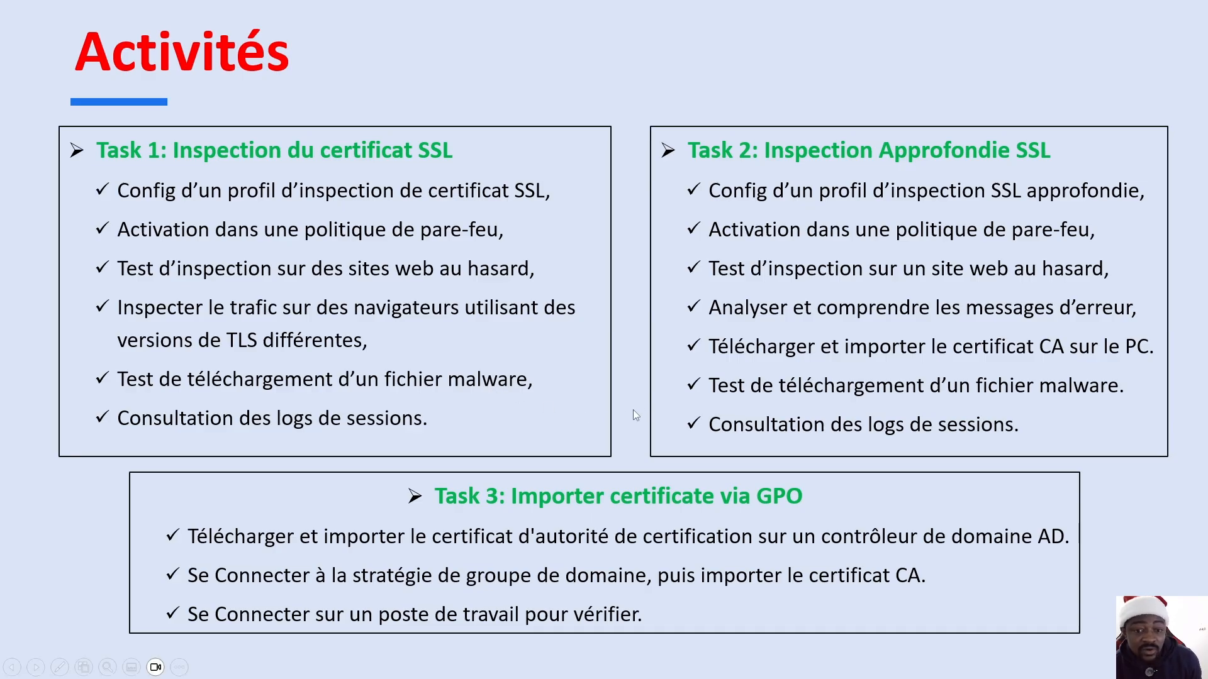
Step: End the PowerPoint slide show, switch back to the Win10 virtual machine in VMware and open eicar.org in a new Firefox tab
key(Escape)
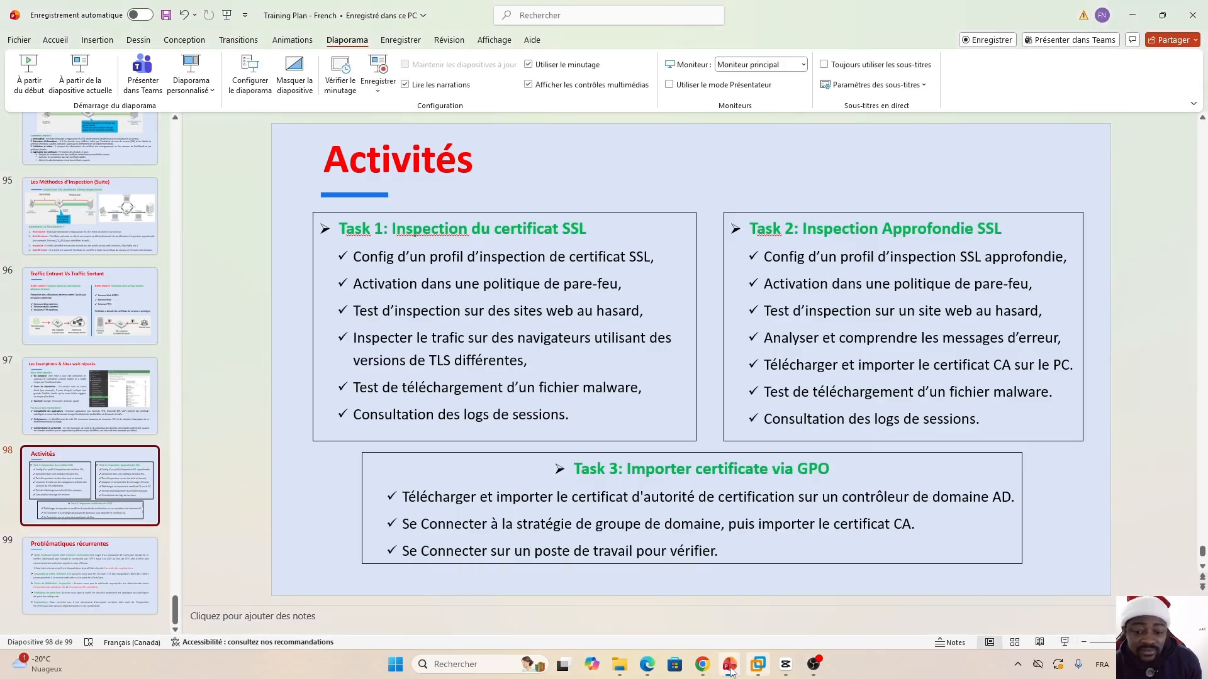
click(758, 664)
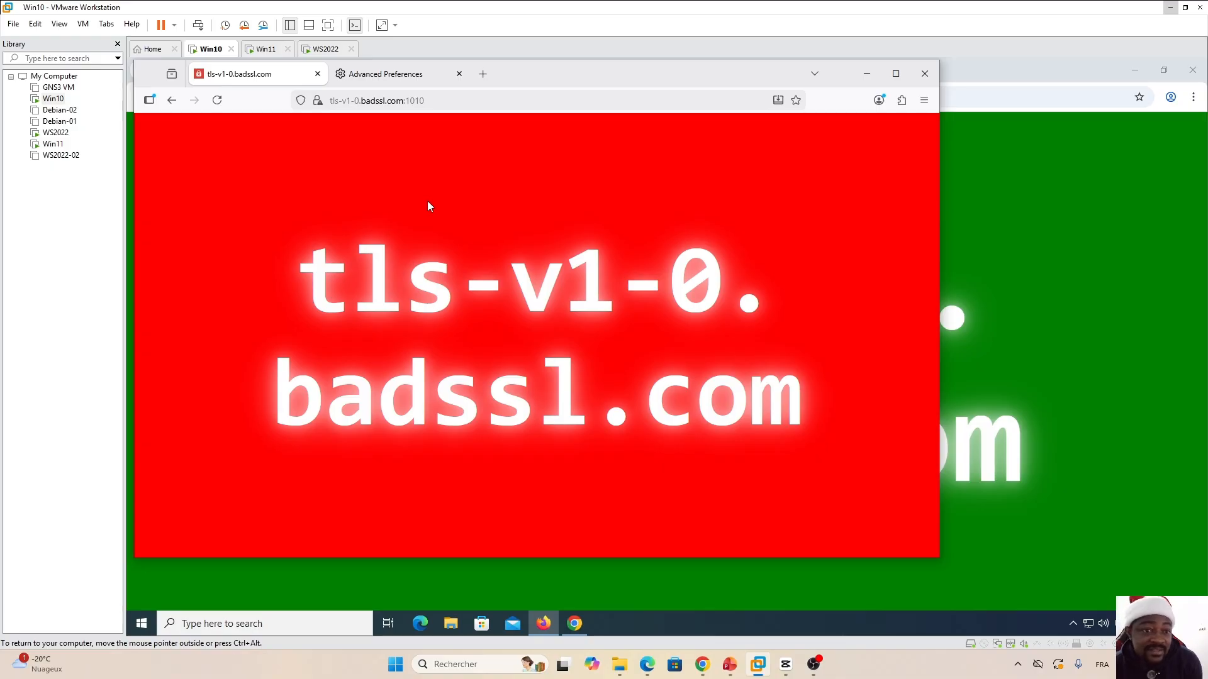
click(483, 75)
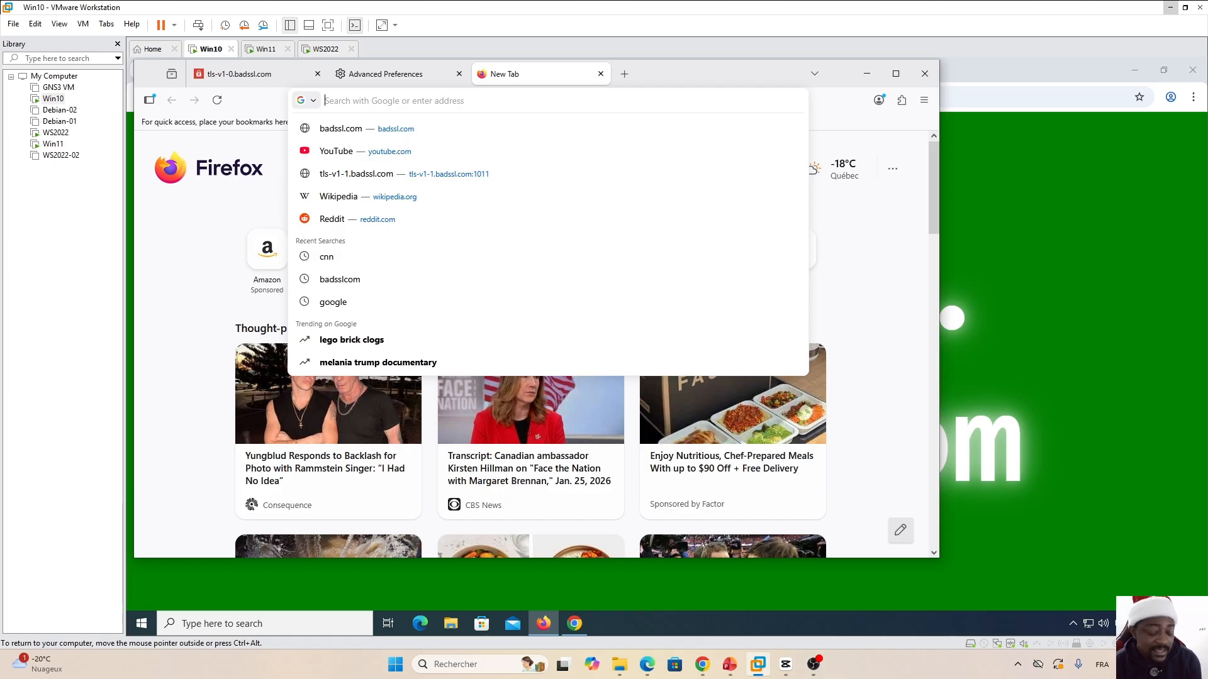
text(Ei)
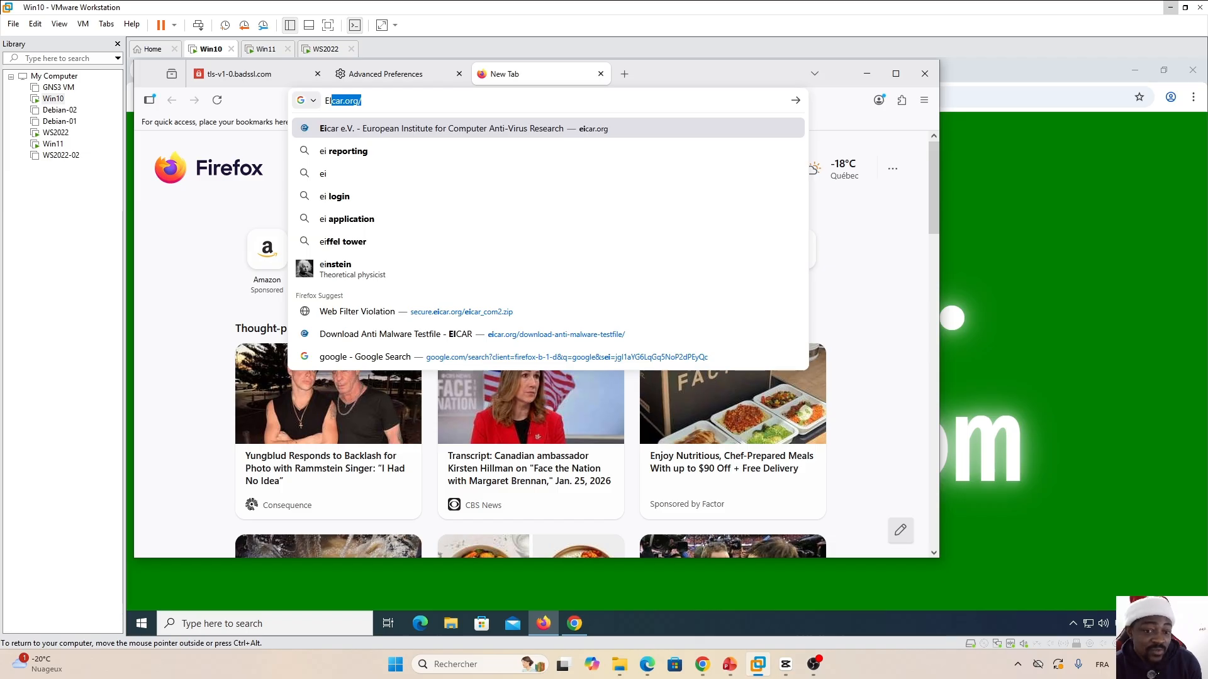
key(Return)
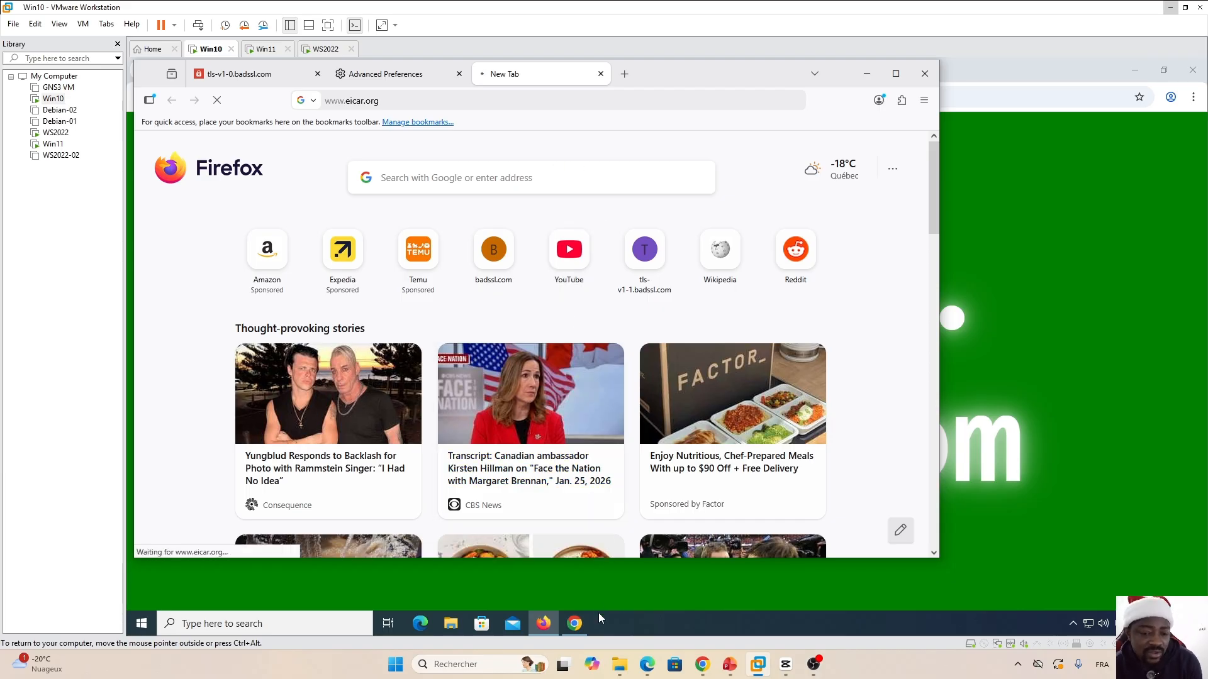
Step: Switch to Chrome in the virtual machine and search for "eicar.org test file" in a new tab
click(574, 623)
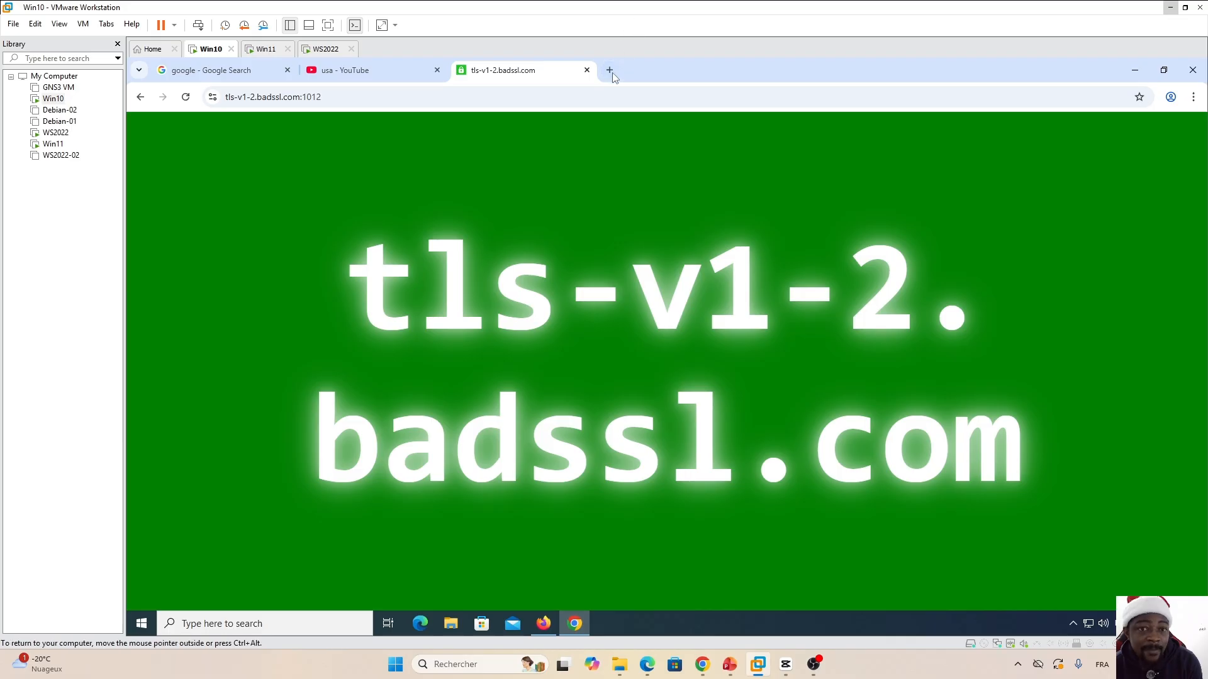
click(608, 70)
text(EICA)
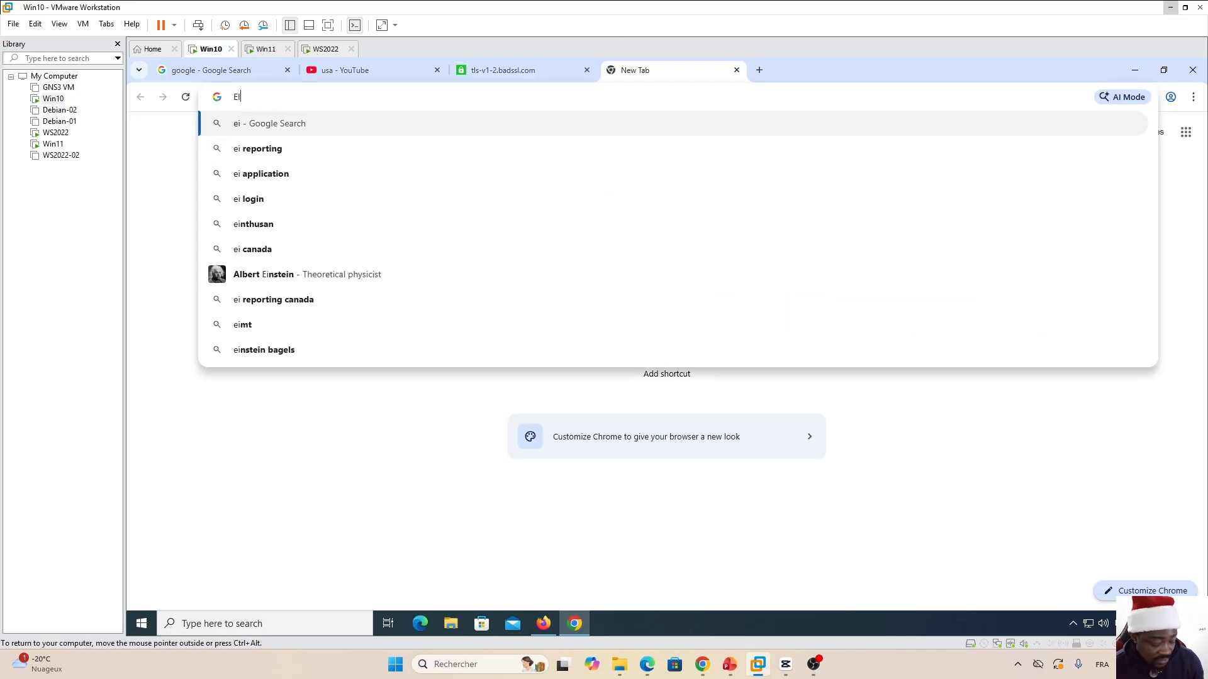
key(BackSpace)
key(BackSpace)
key(BackSpace)
key(BackSpace)
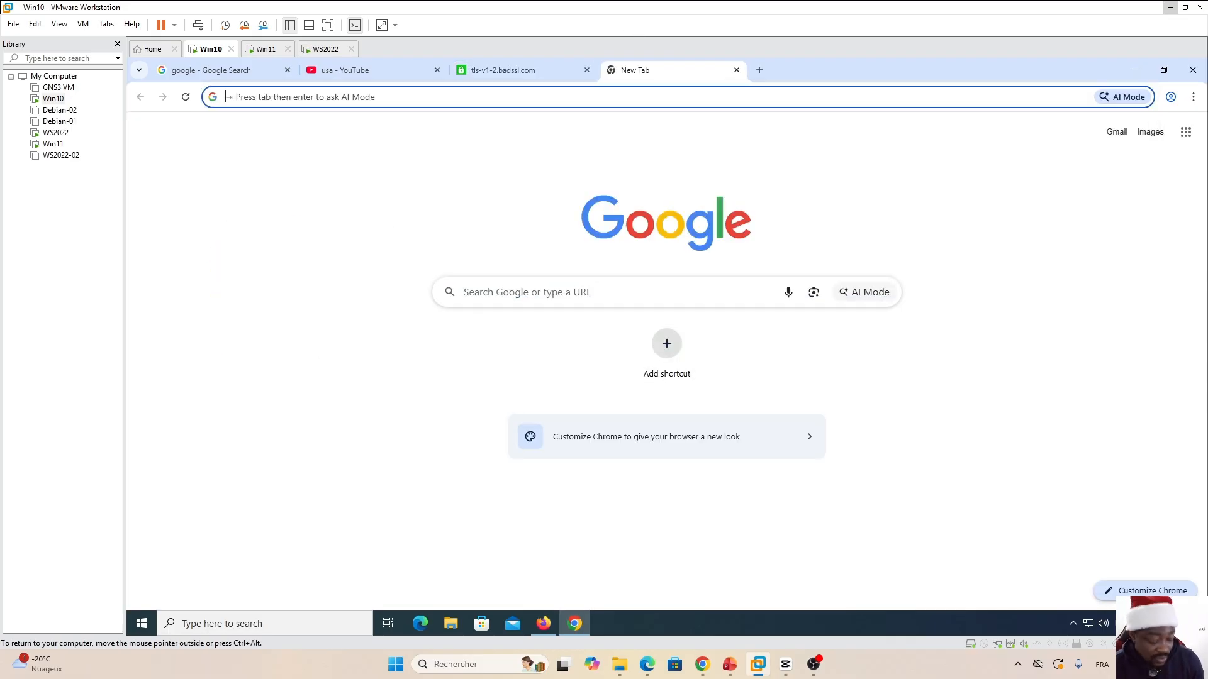
text(eic)
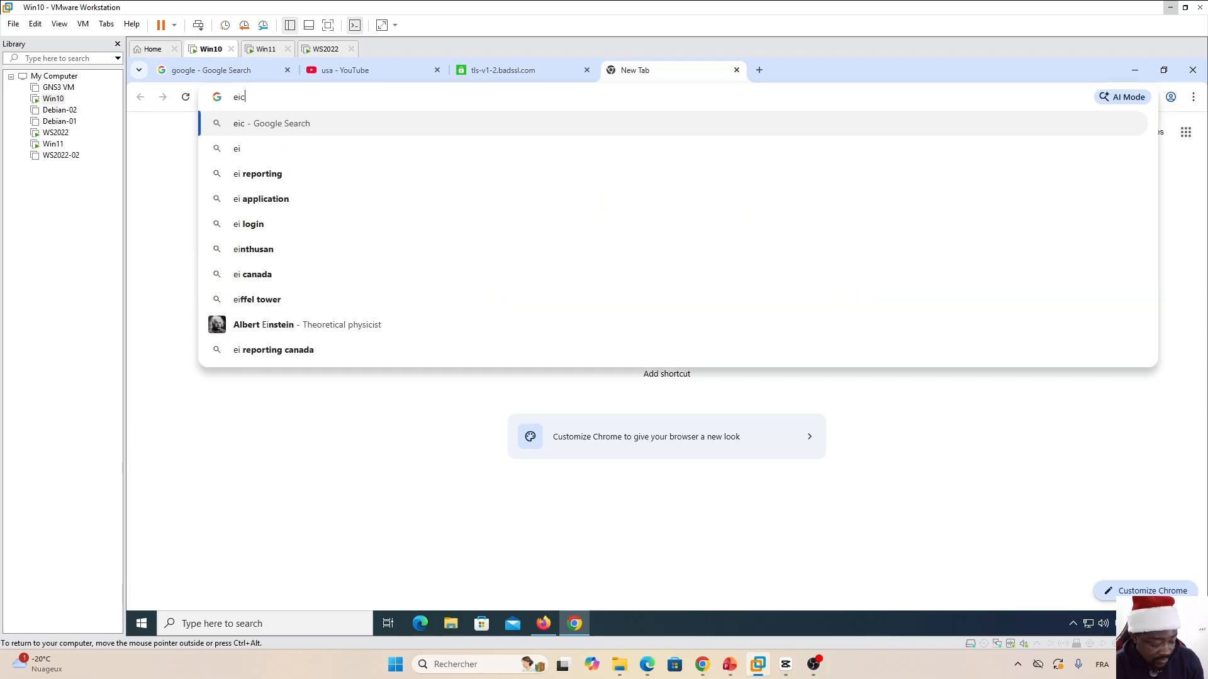
text(ar.or)
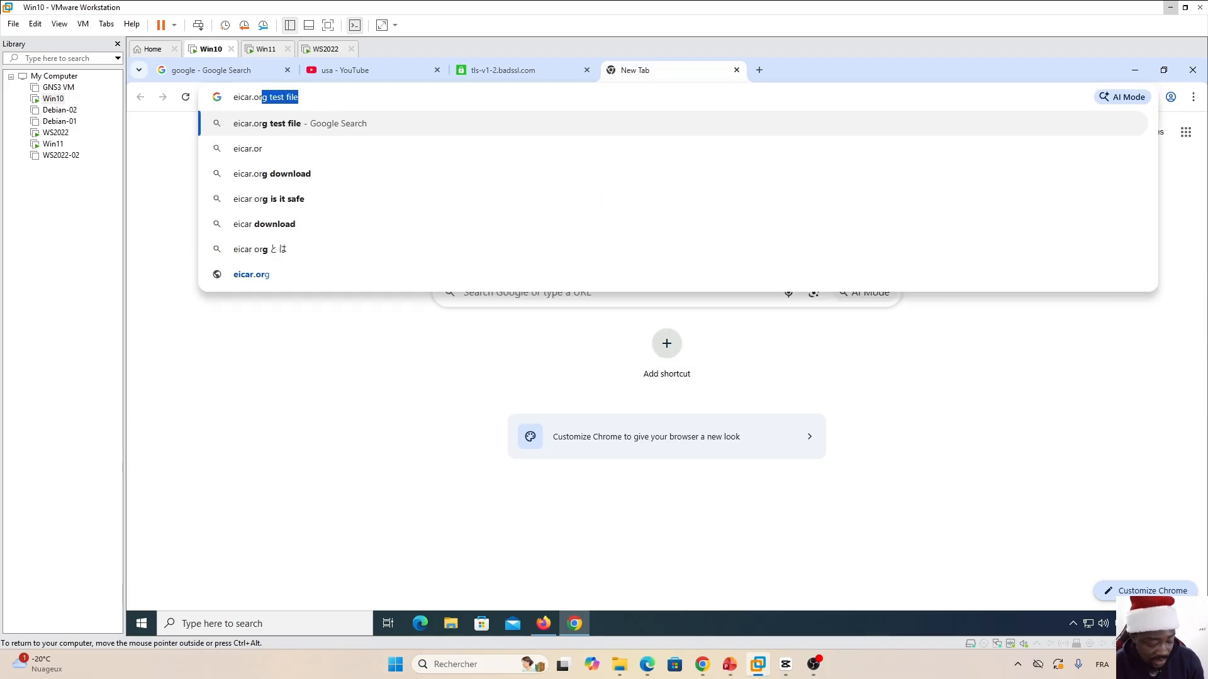
key(Return)
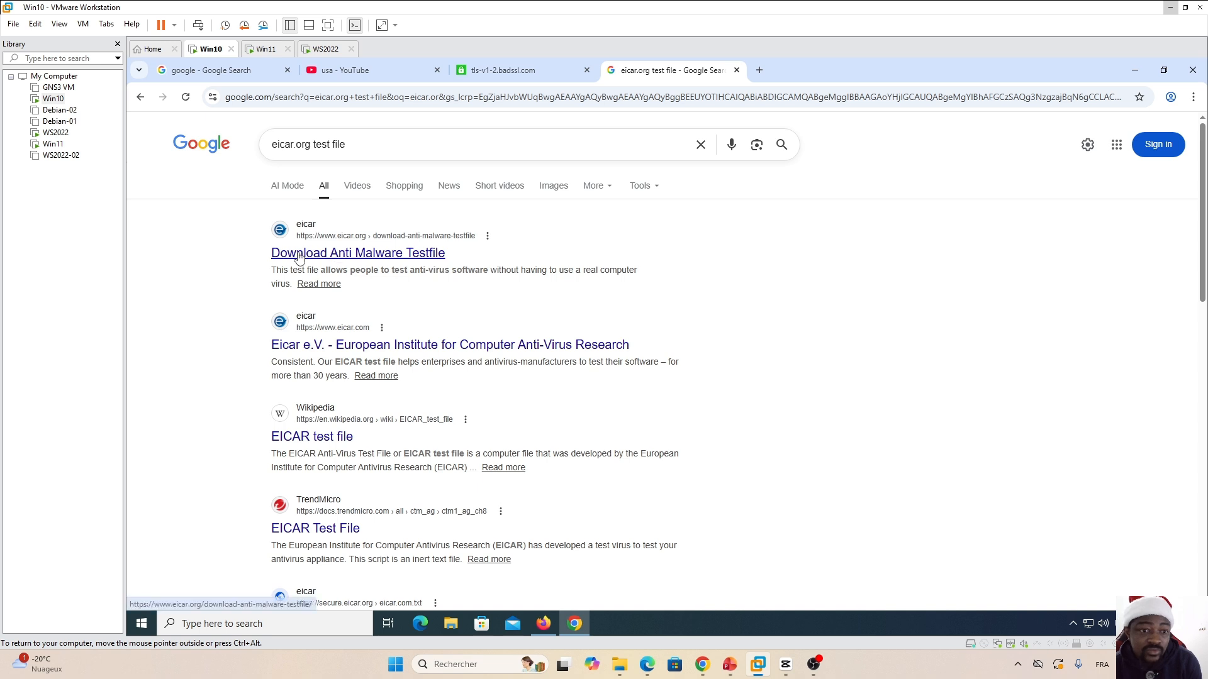
Step: Open EICAR's Download Anti Malware Testfile page, close the cookie notice and go to the HTTPS download area
click(299, 255)
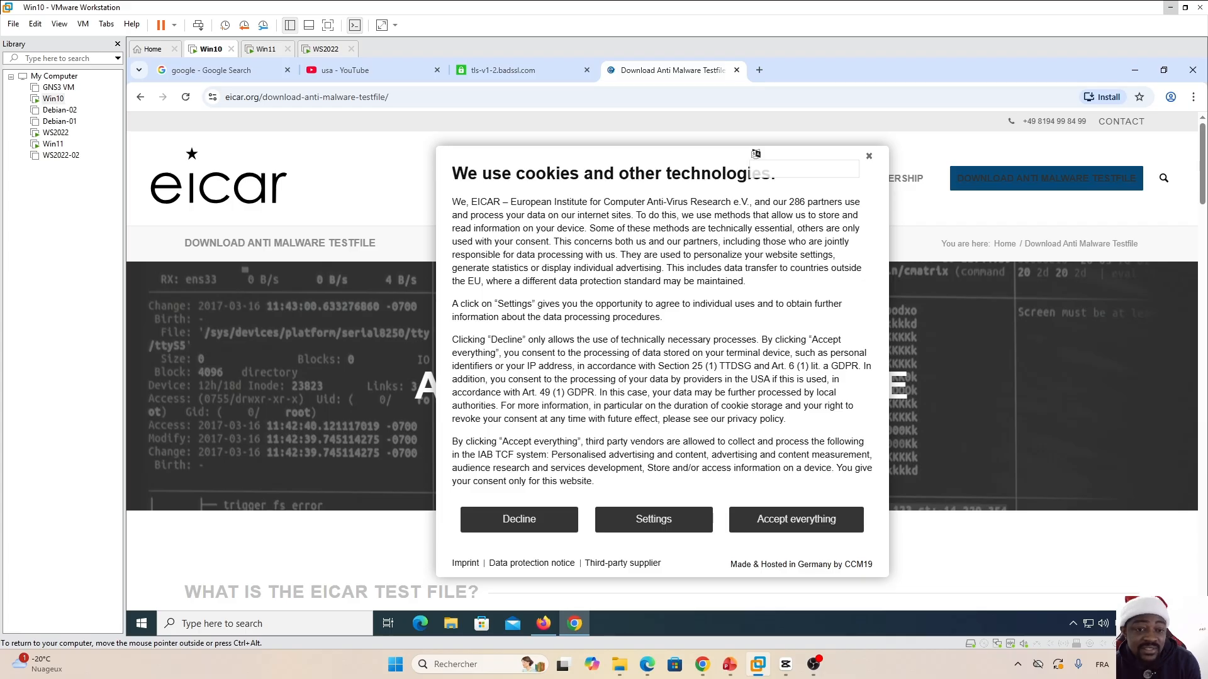
click(868, 156)
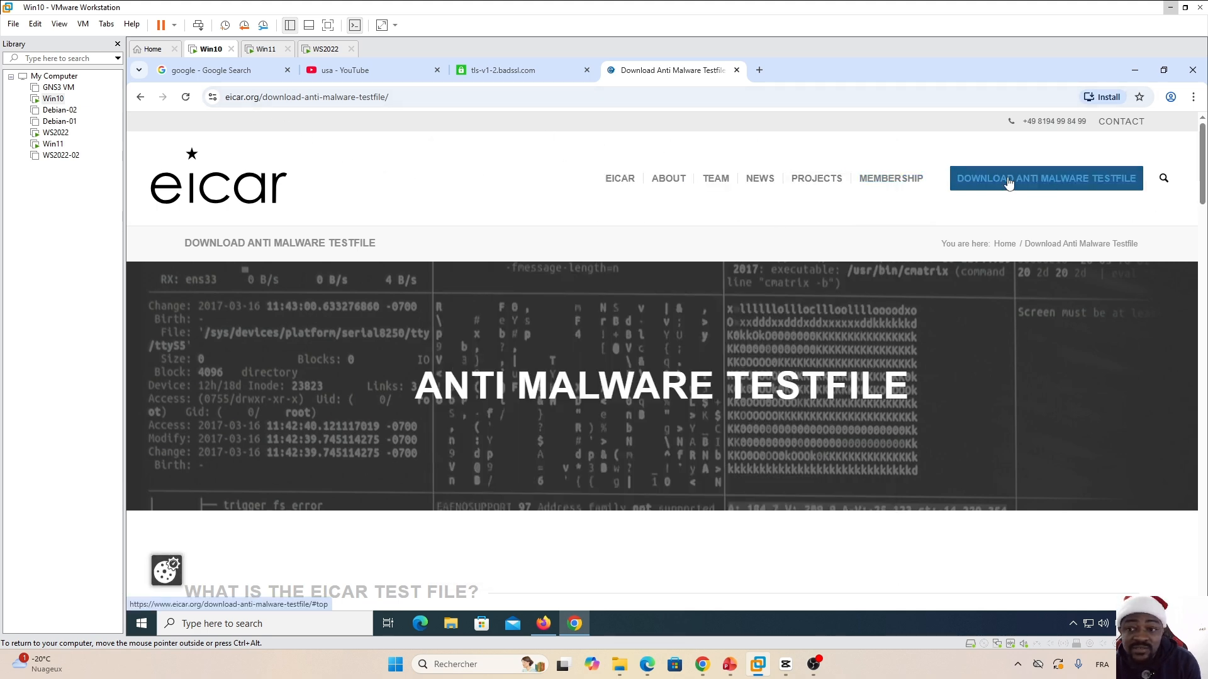
click(1067, 182)
drag(1199, 167, 1204, 423)
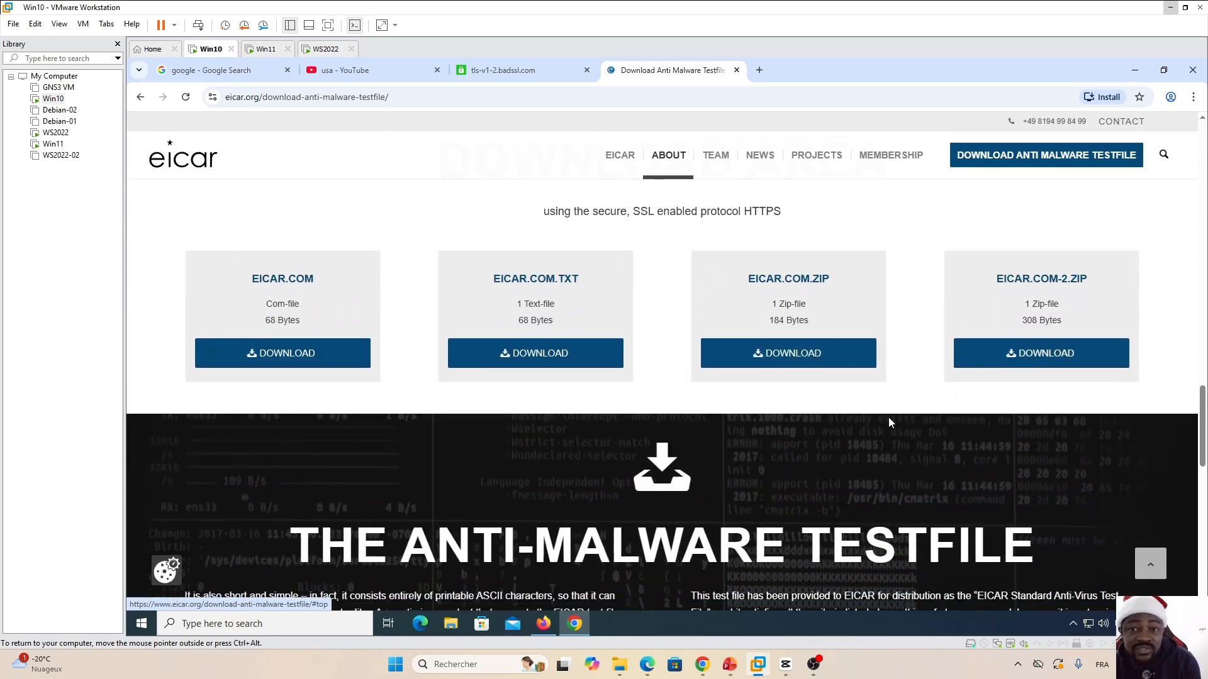
Step: Try to download EICAR.COM.ZIP from the HTTPS download area in Chrome and open the full download history
click(485, 70)
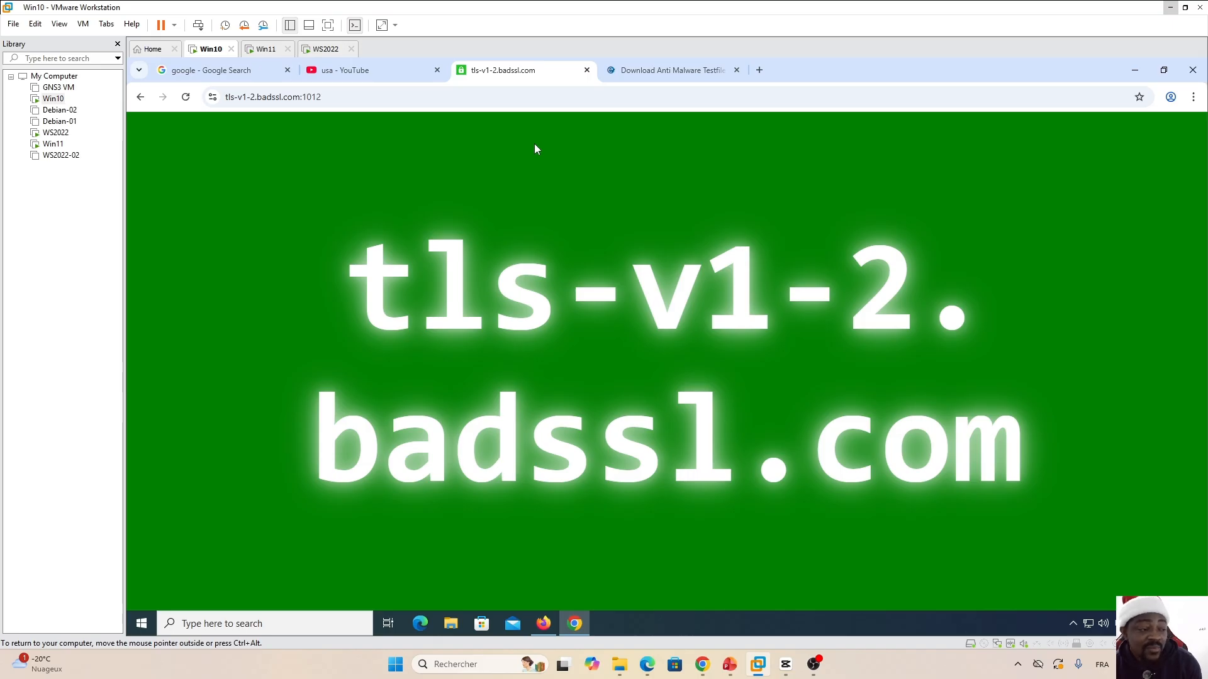
click(670, 69)
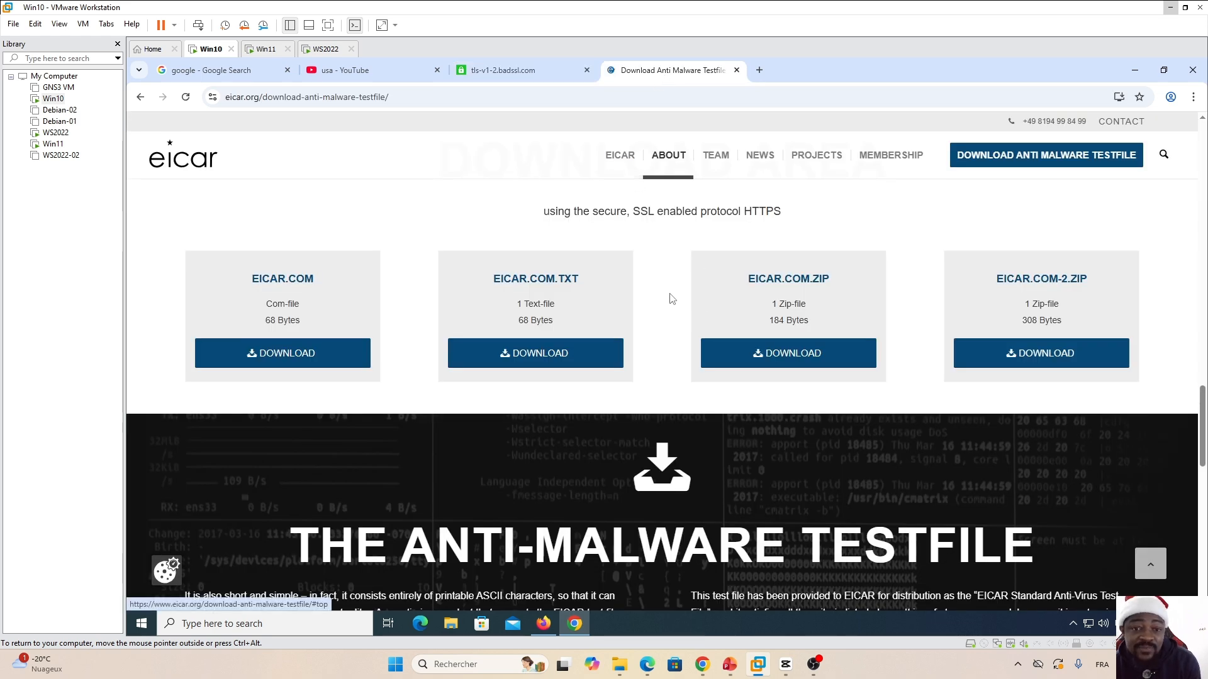
click(788, 359)
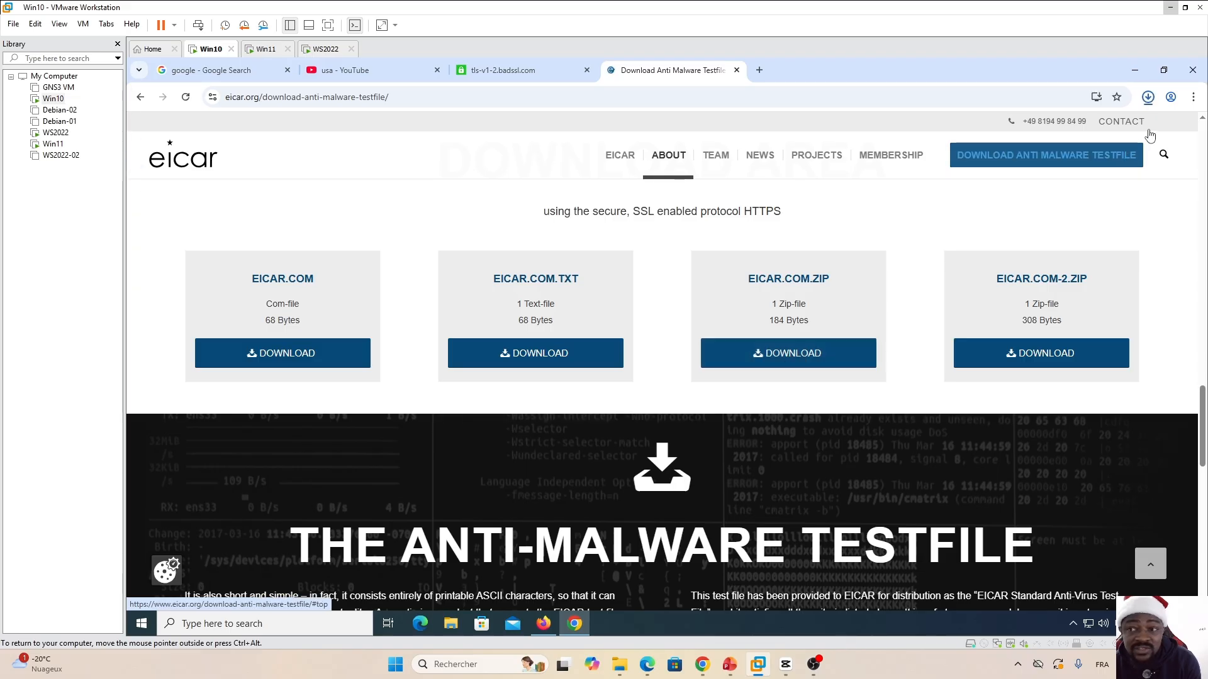
click(1147, 98)
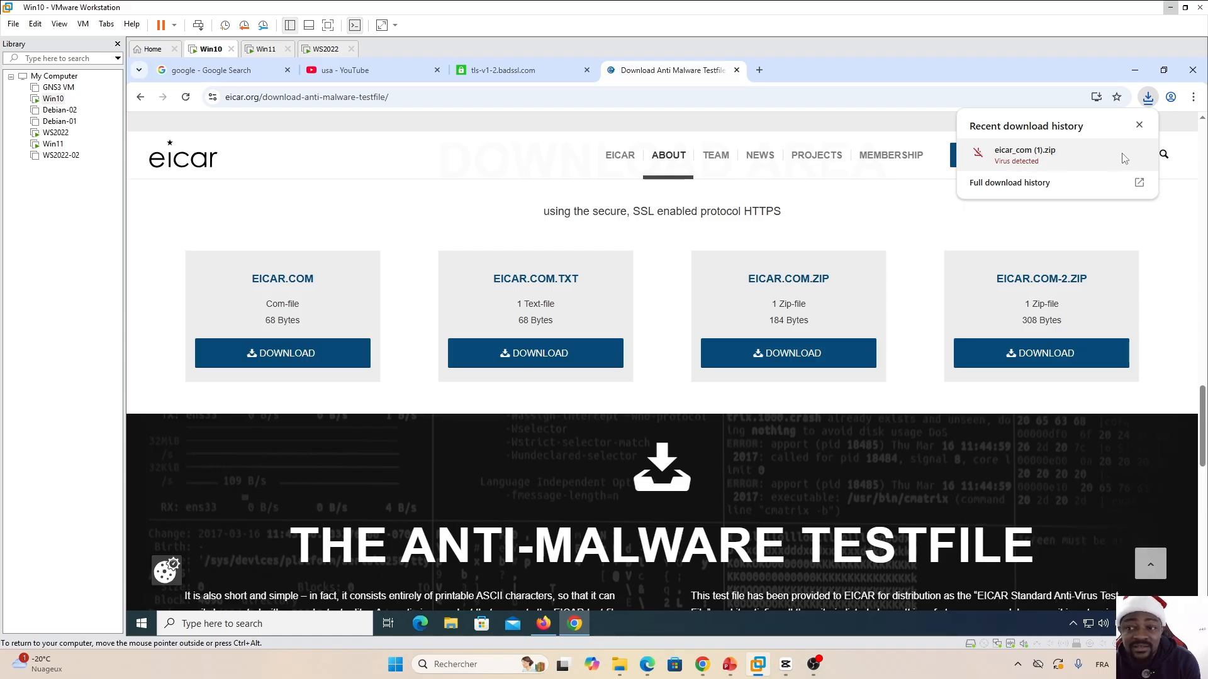
click(1139, 184)
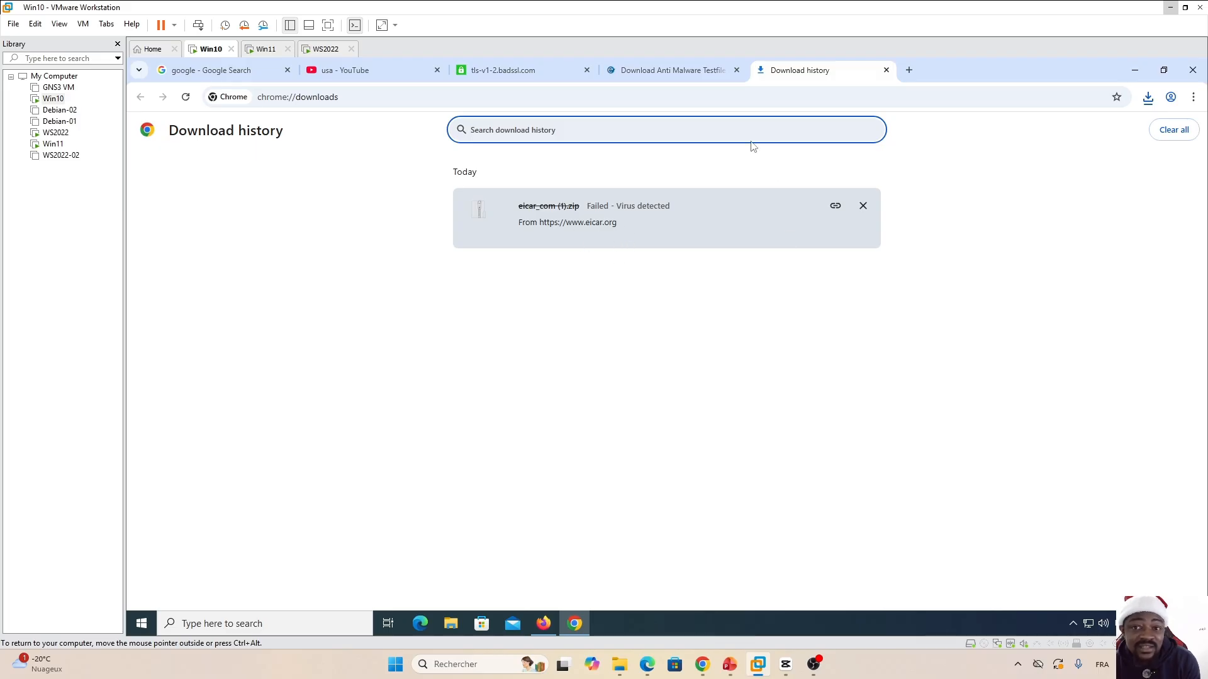
Step: Return to the EICAR page and try to download EICAR.COM-2.ZIP, checking its entry among the recent downloads
click(688, 74)
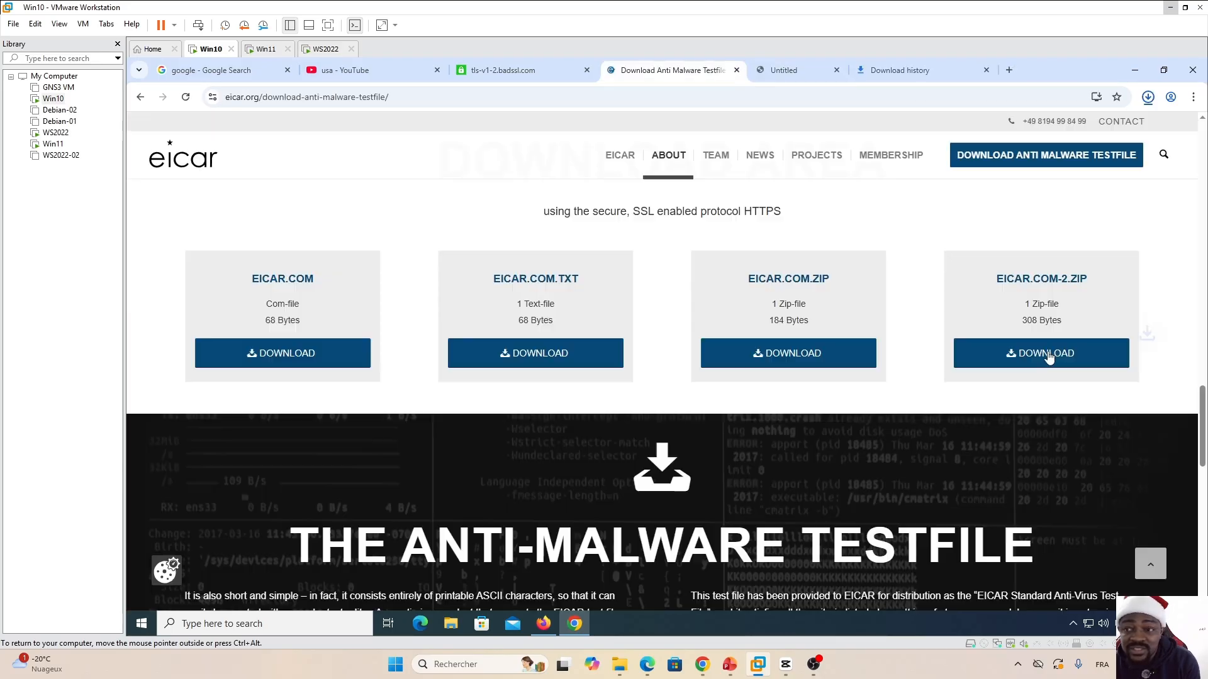
click(1055, 356)
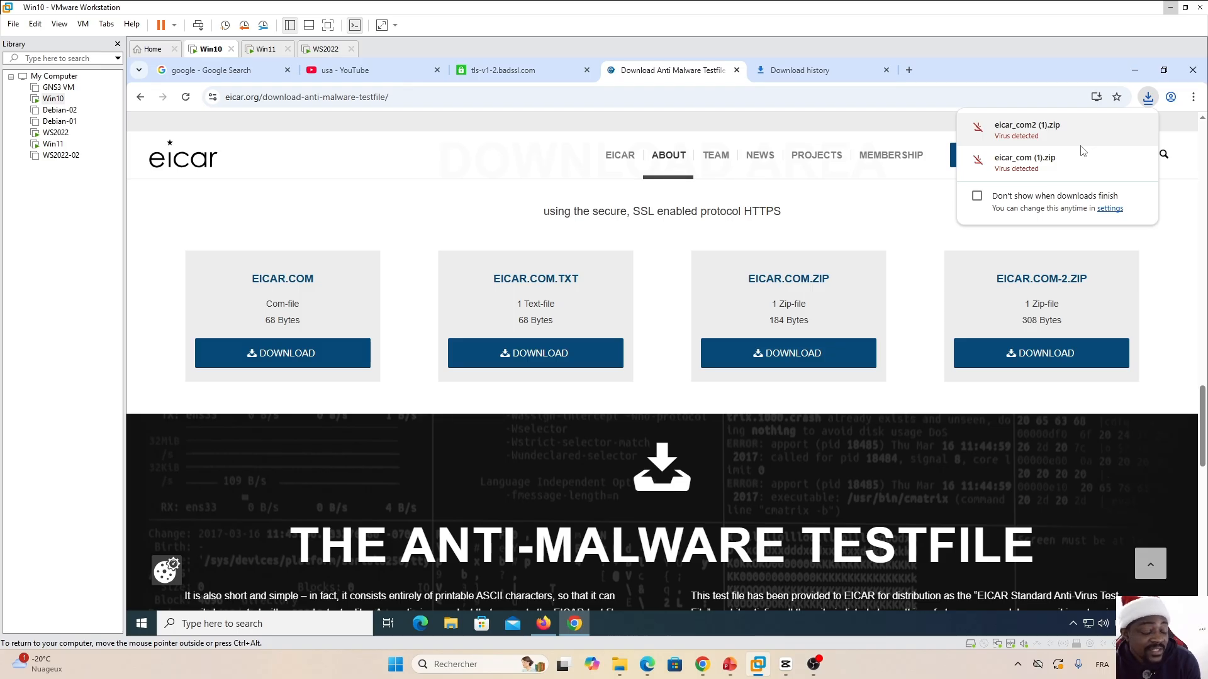
click(1148, 98)
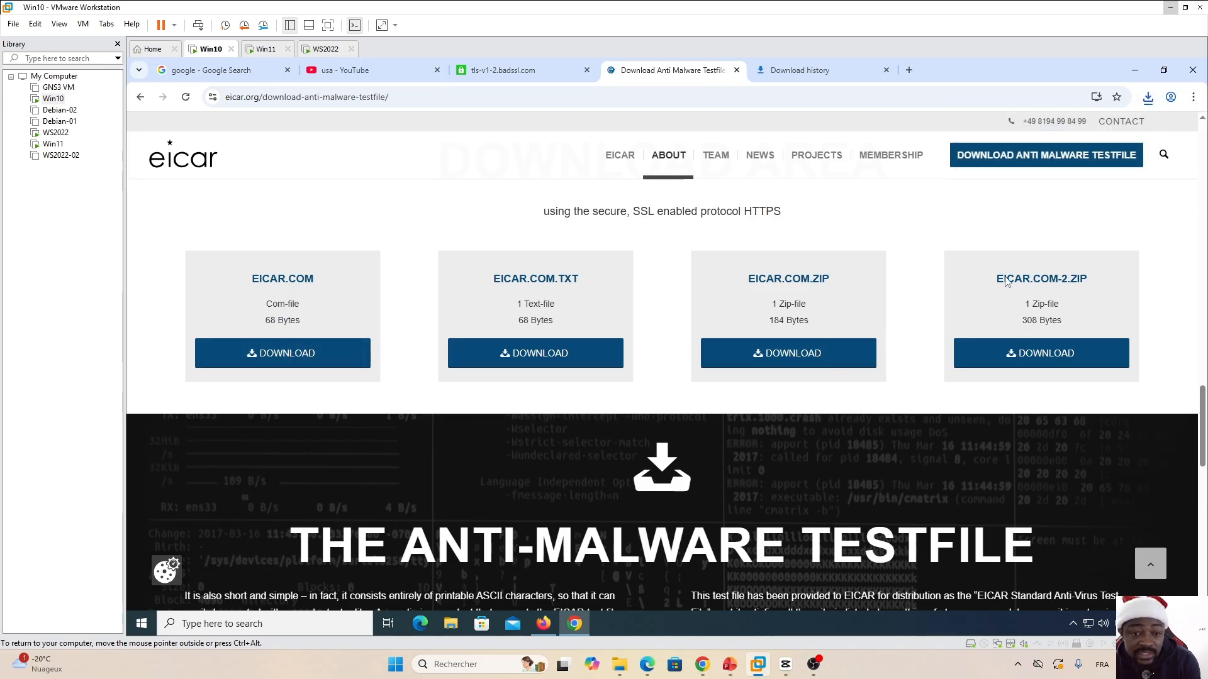
Step: Open the EICAR.COM.TXT and EICAR.COM test files from the HTTPS download area
click(524, 354)
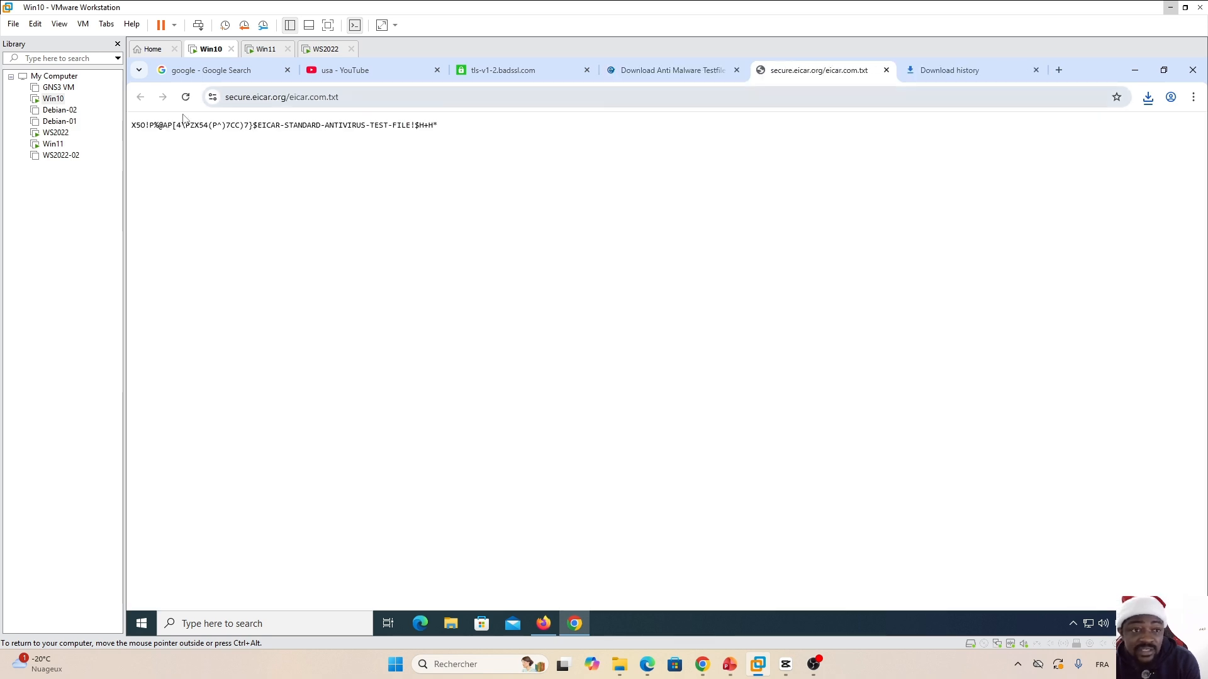
click(685, 72)
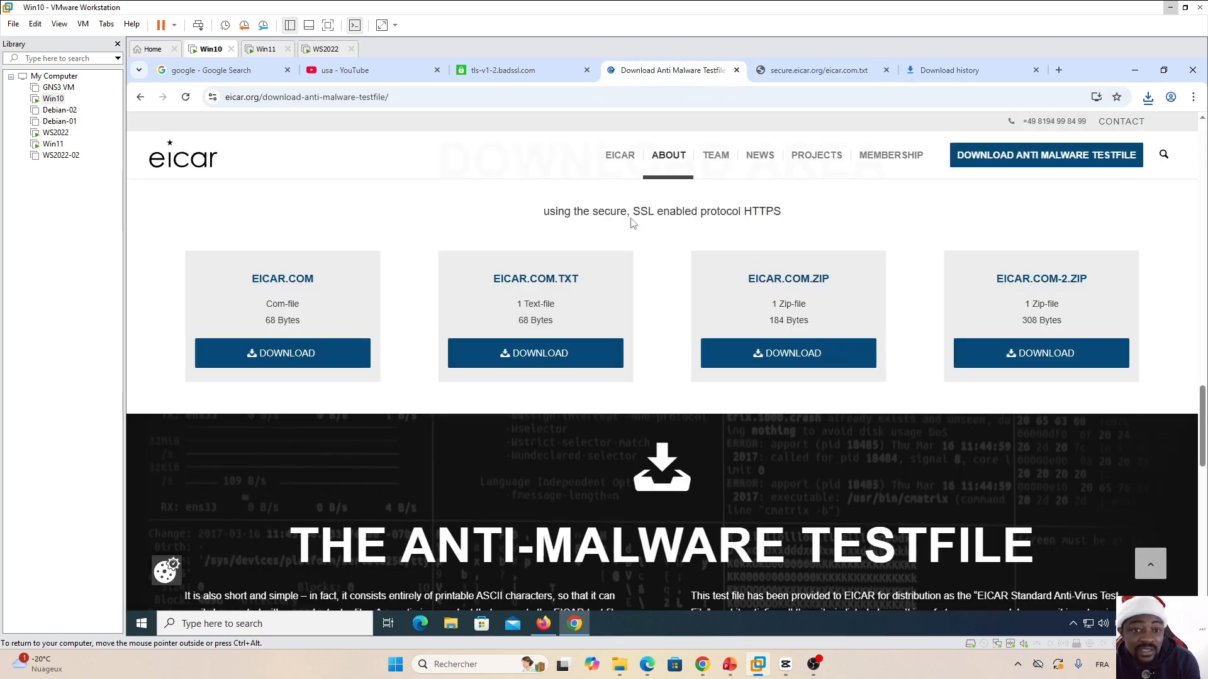
click(281, 356)
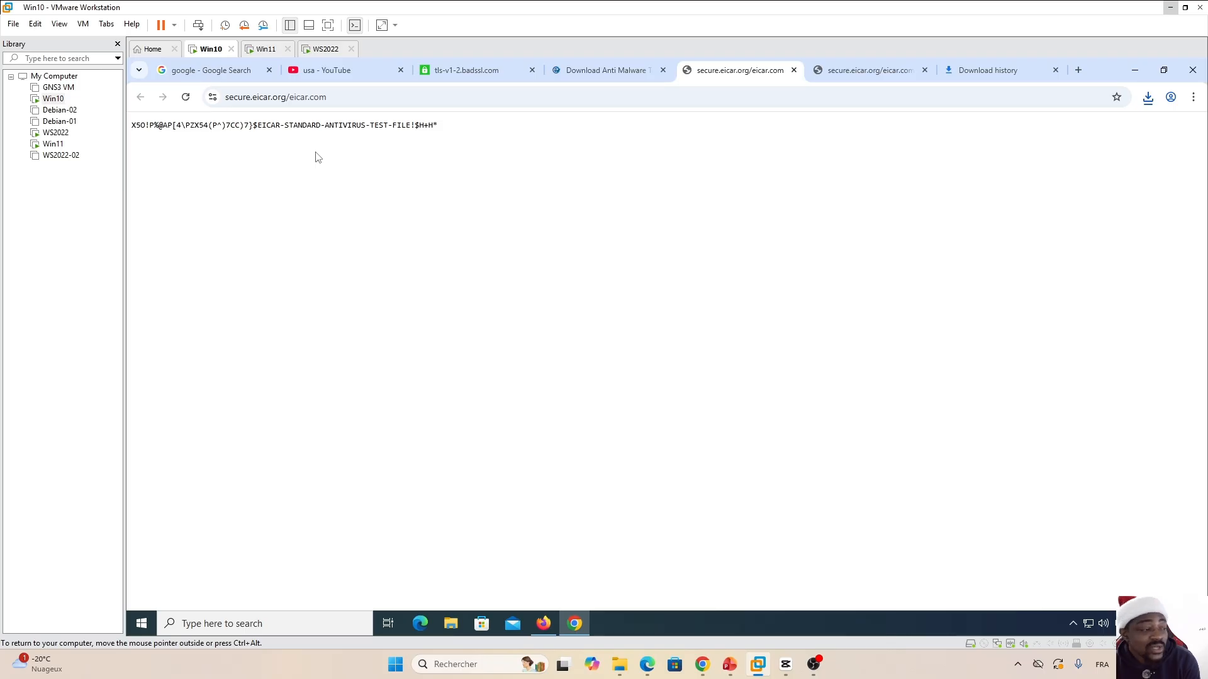
Step: Compare the opened eicar.com.txt file with the status of the zip files in Chrome's download history
click(867, 70)
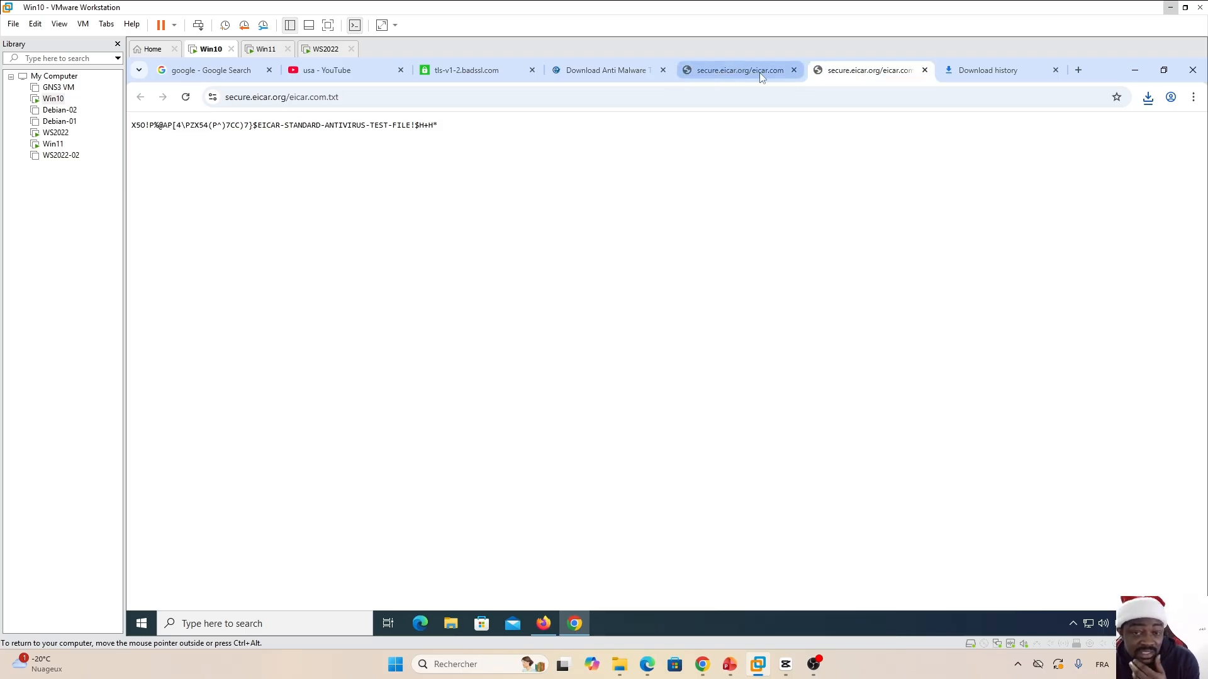
click(1004, 70)
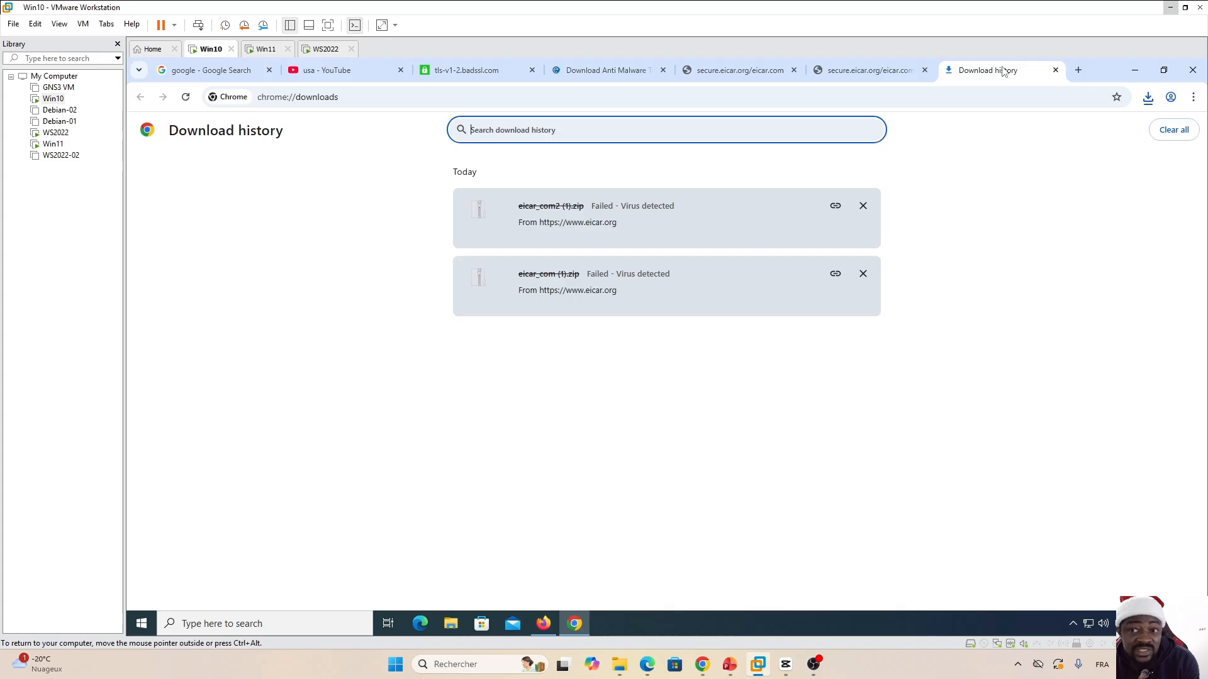
click(942, 377)
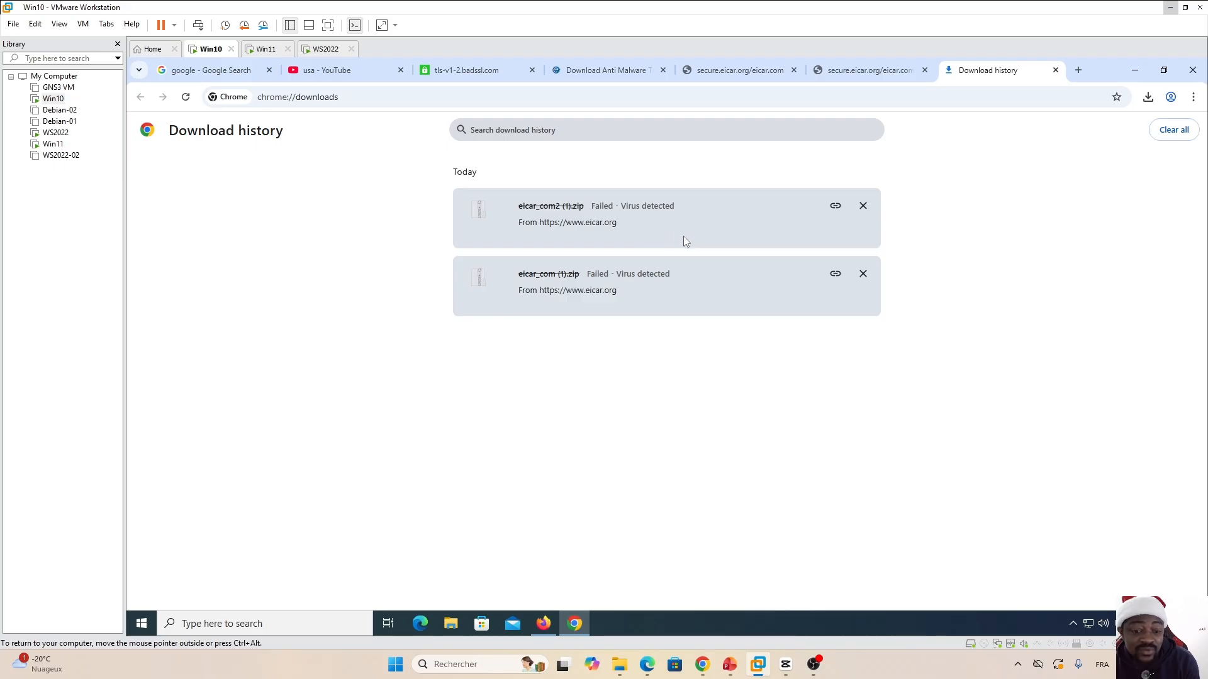
Step: Switch to Firefox in the virtual machine and download EICAR.COM-2.ZIP from the EICAR HTTPS download area
click(543, 624)
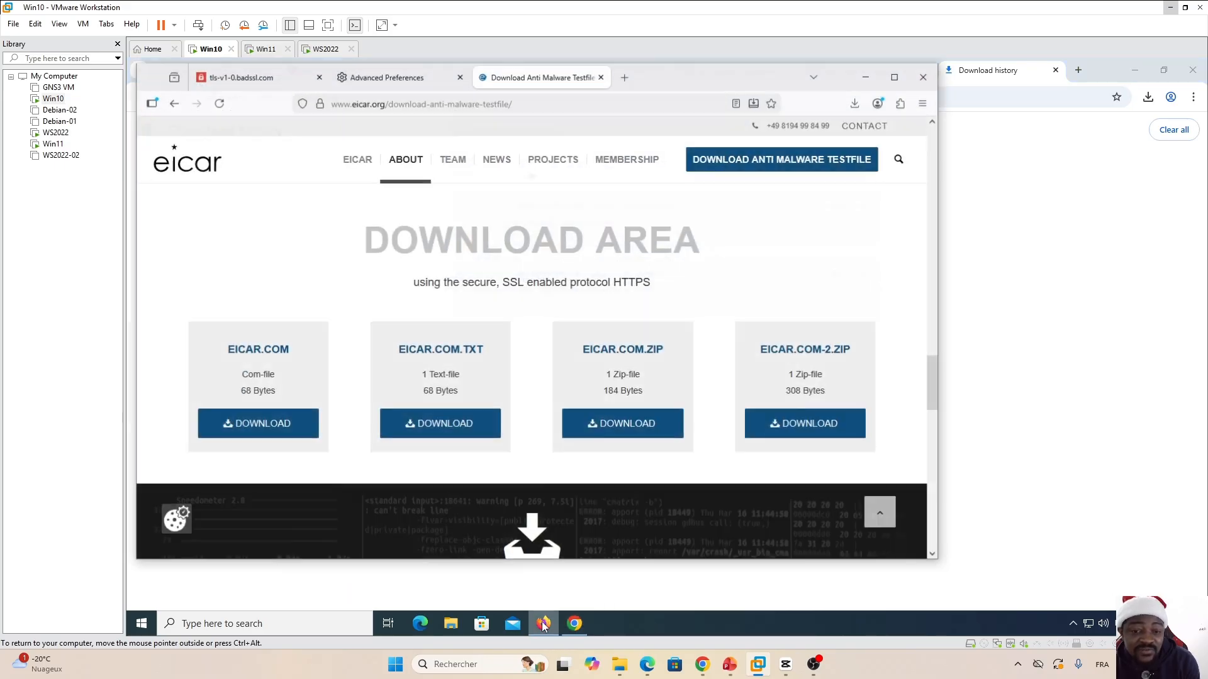
click(387, 77)
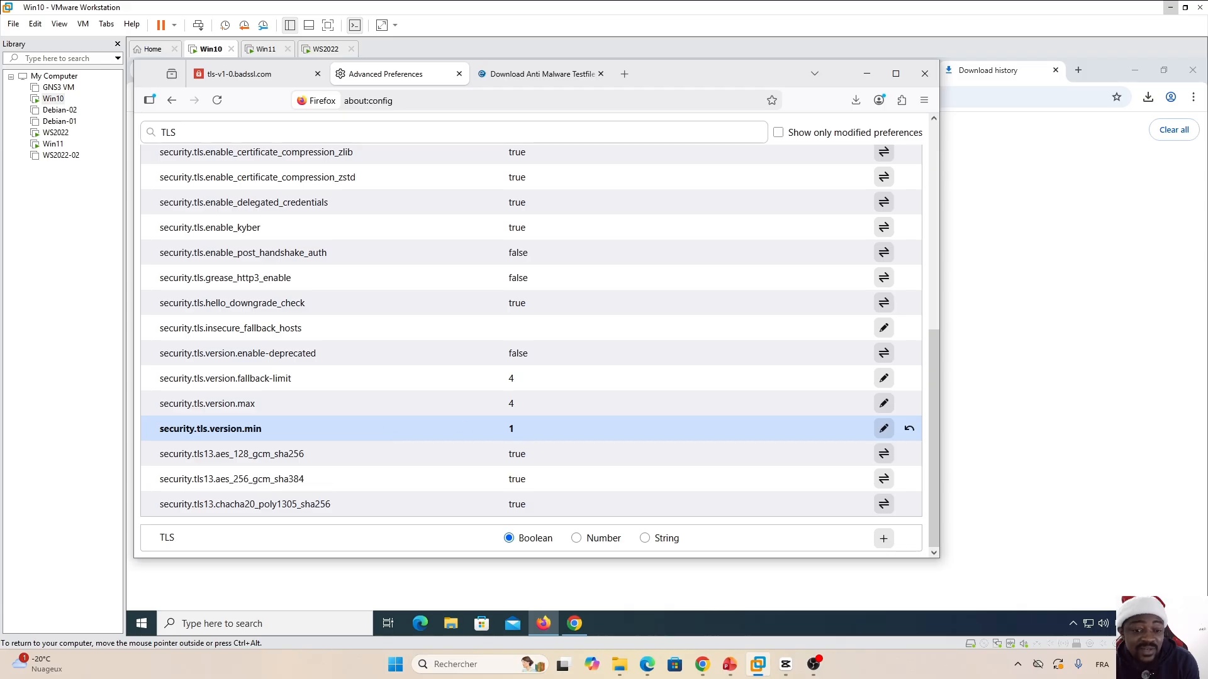
click(539, 73)
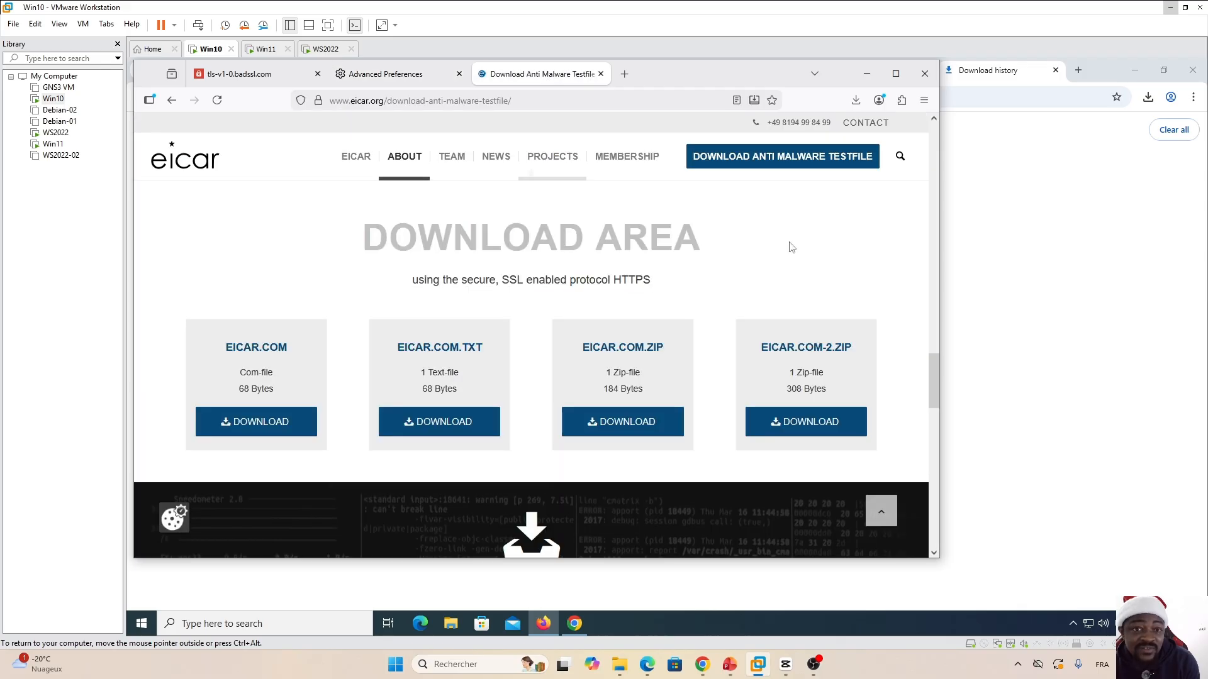
click(806, 426)
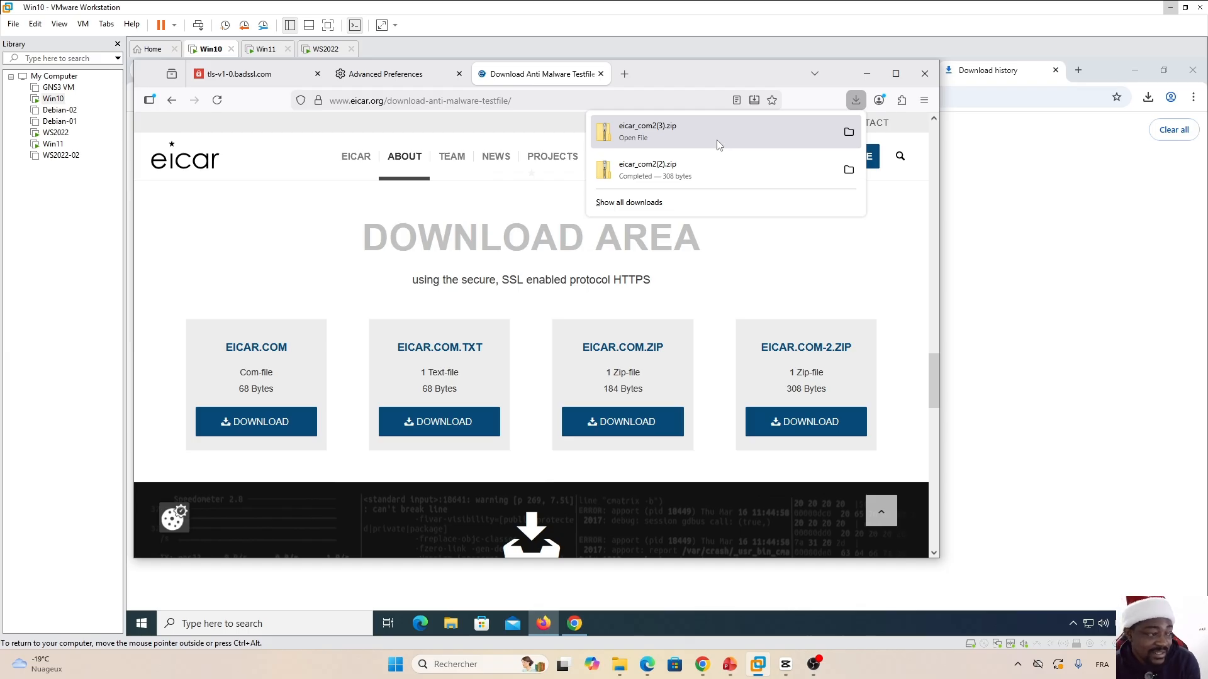
click(901, 224)
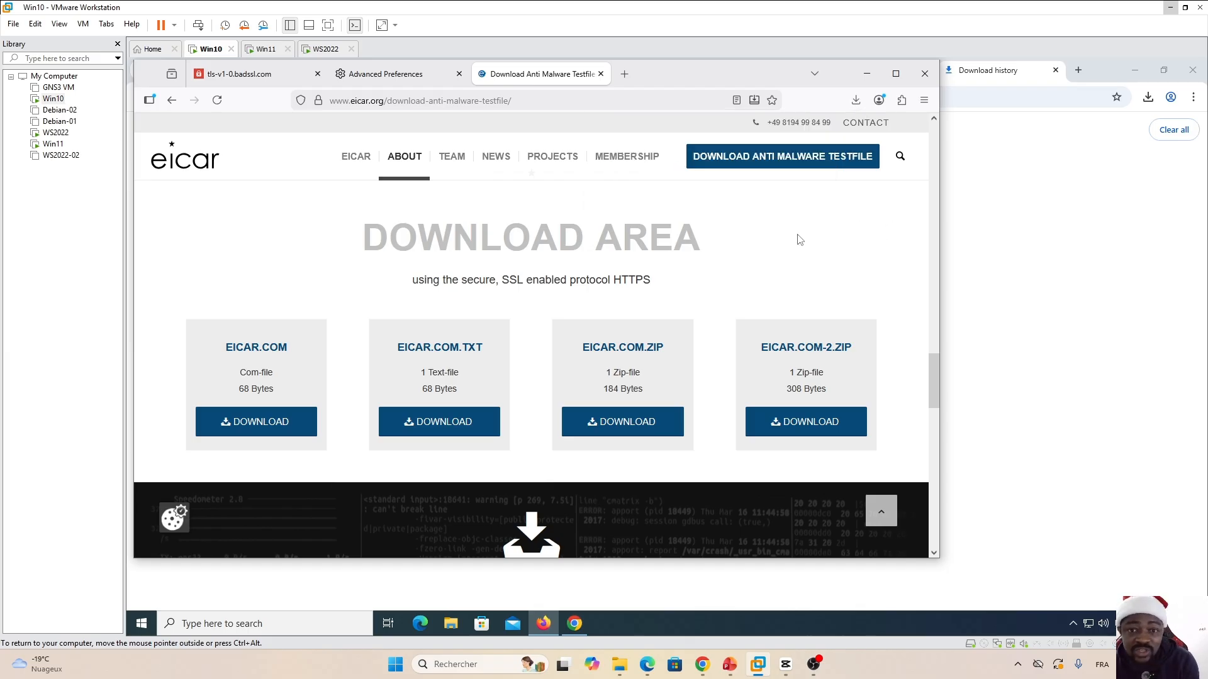